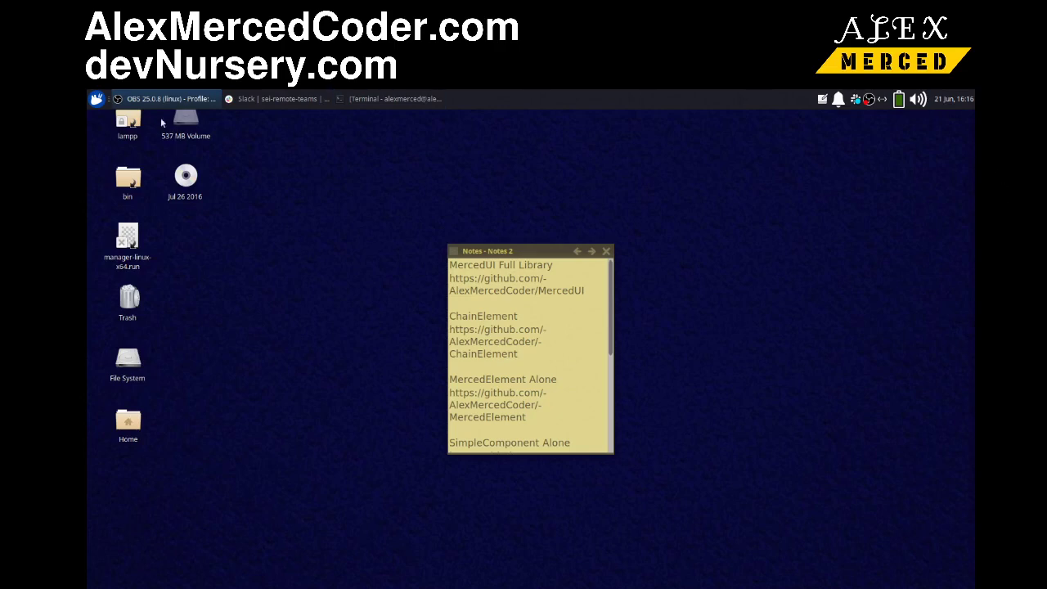
- Launch ONLYOFFICE Desktop Editors from the Whisker menu's Office category
click(96, 100)
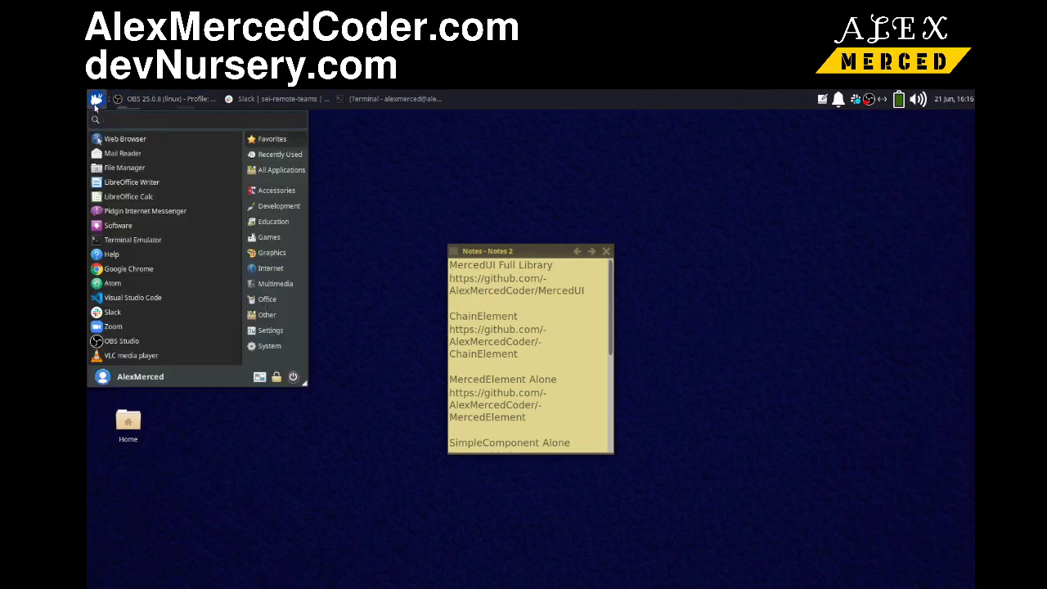
click(274, 300)
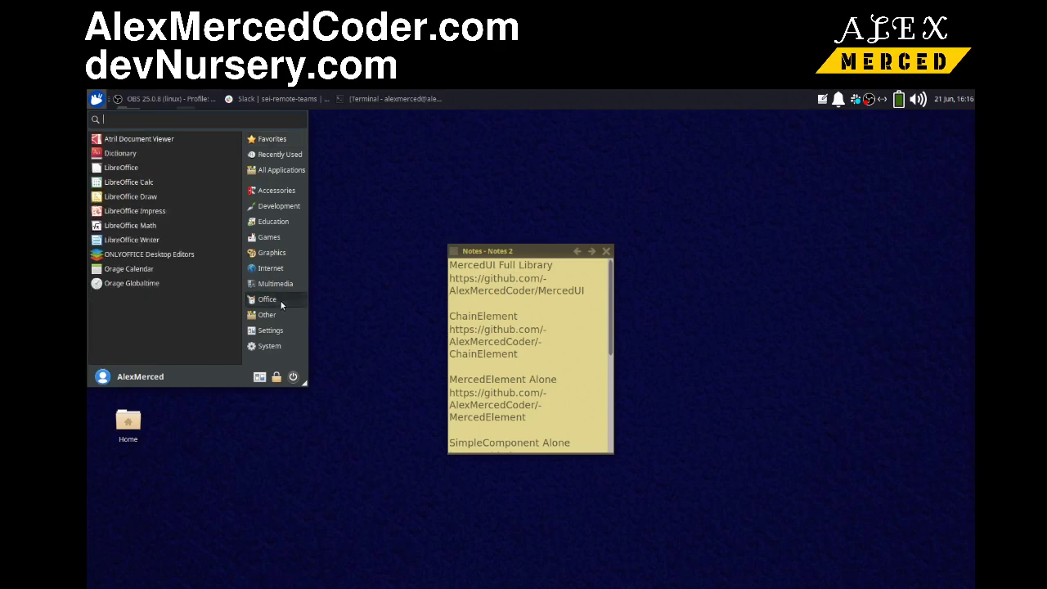
click(148, 256)
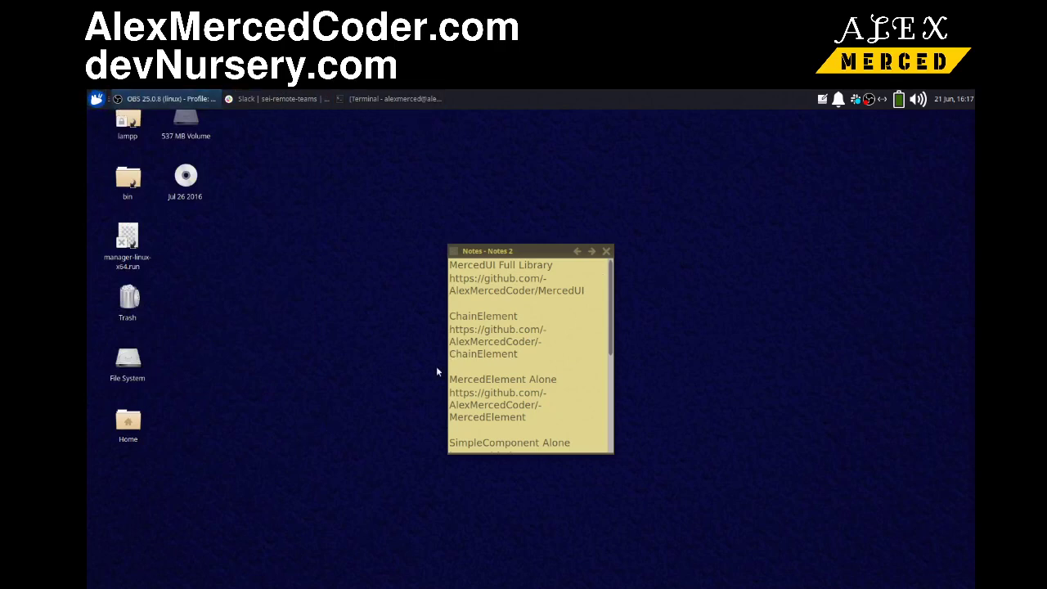
- Relaunch ONLYOFFICE Desktop Editors from the Office category after reopening the menu
click(95, 102)
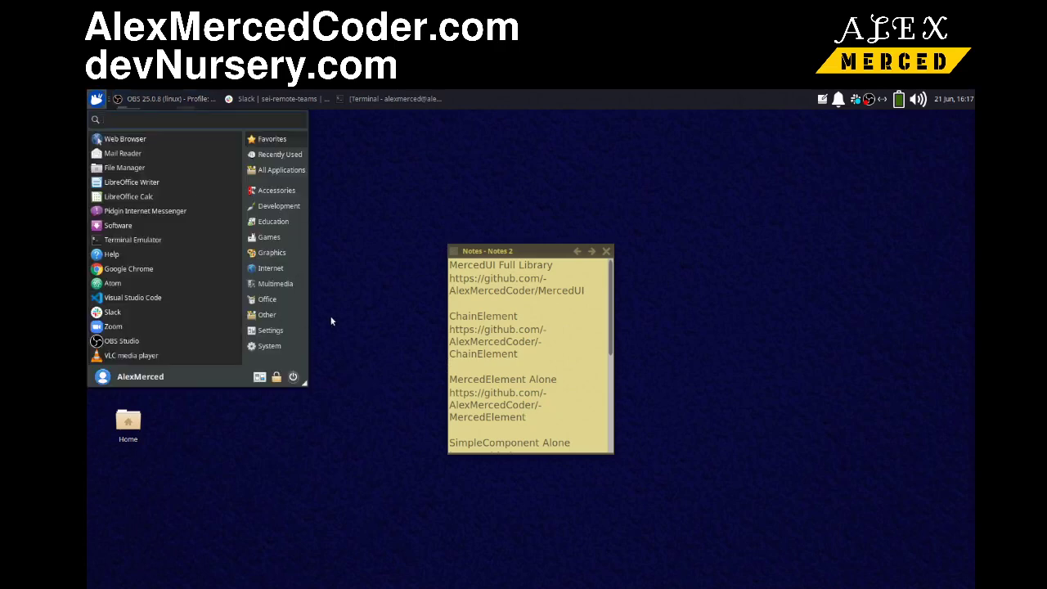
key(Escape)
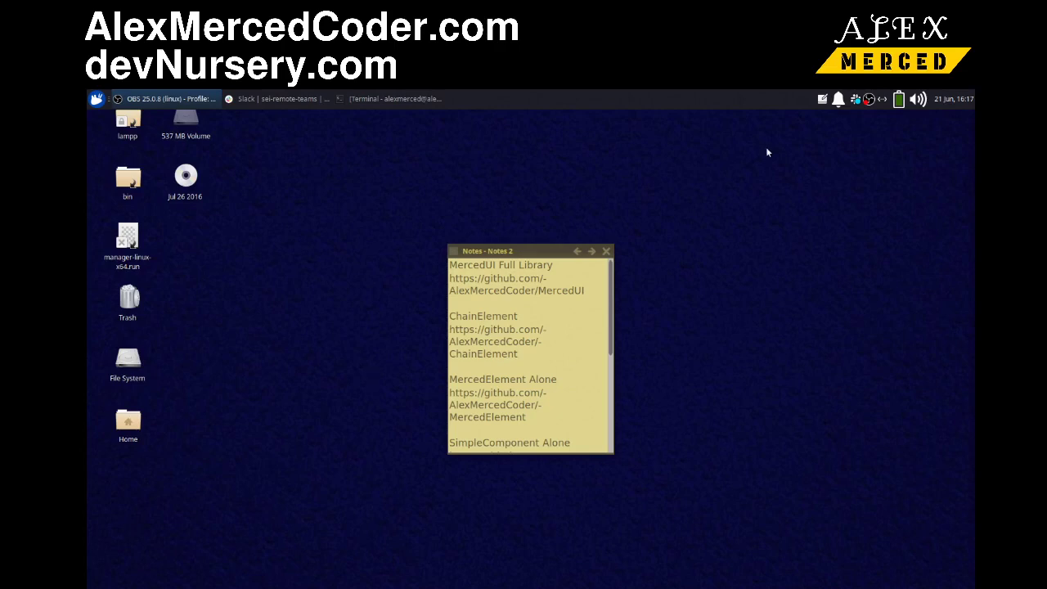
click(90, 95)
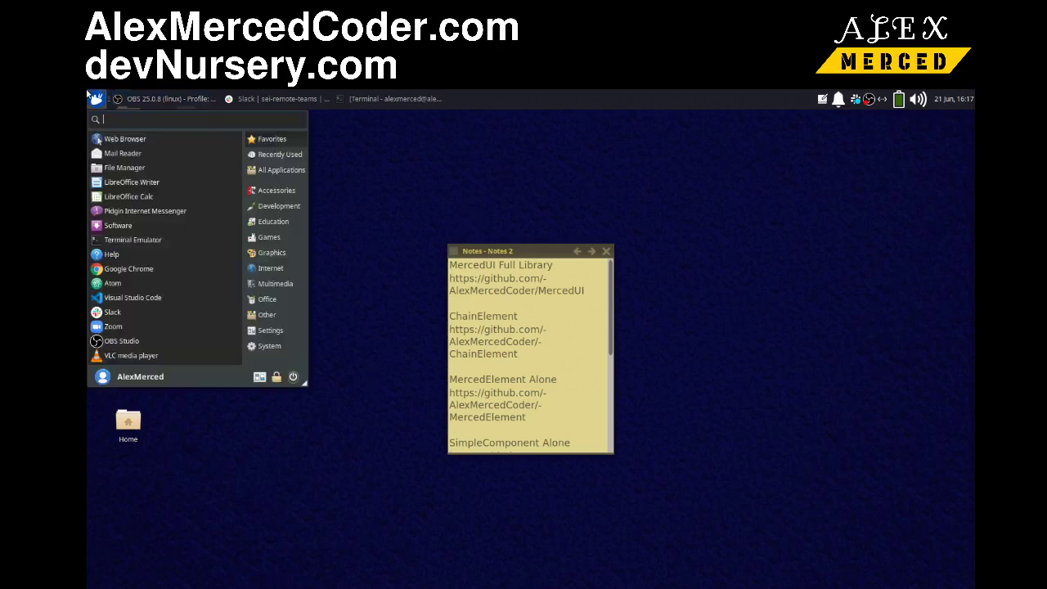
click(292, 304)
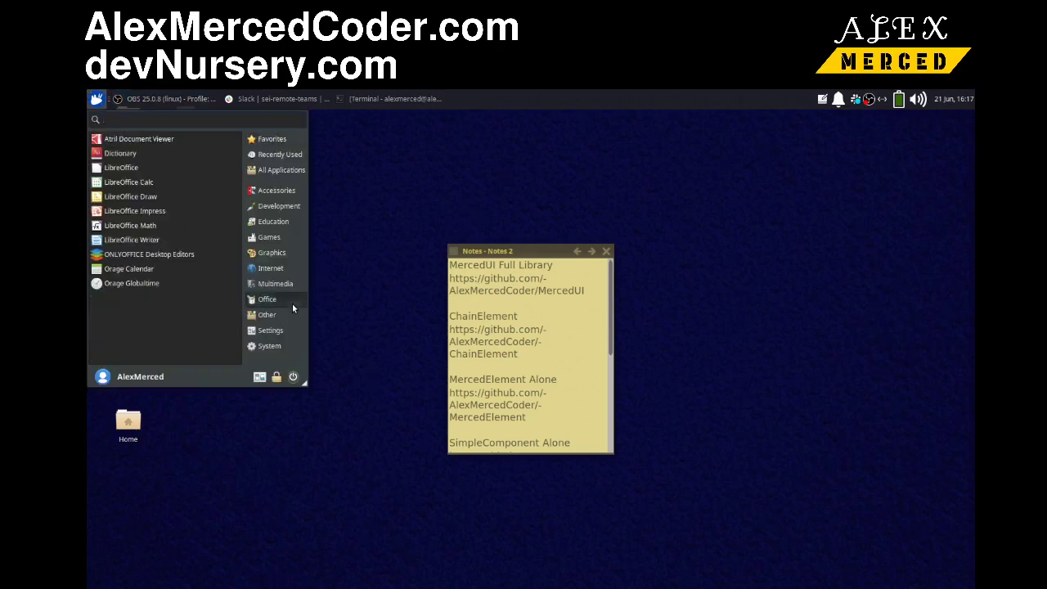
click(158, 255)
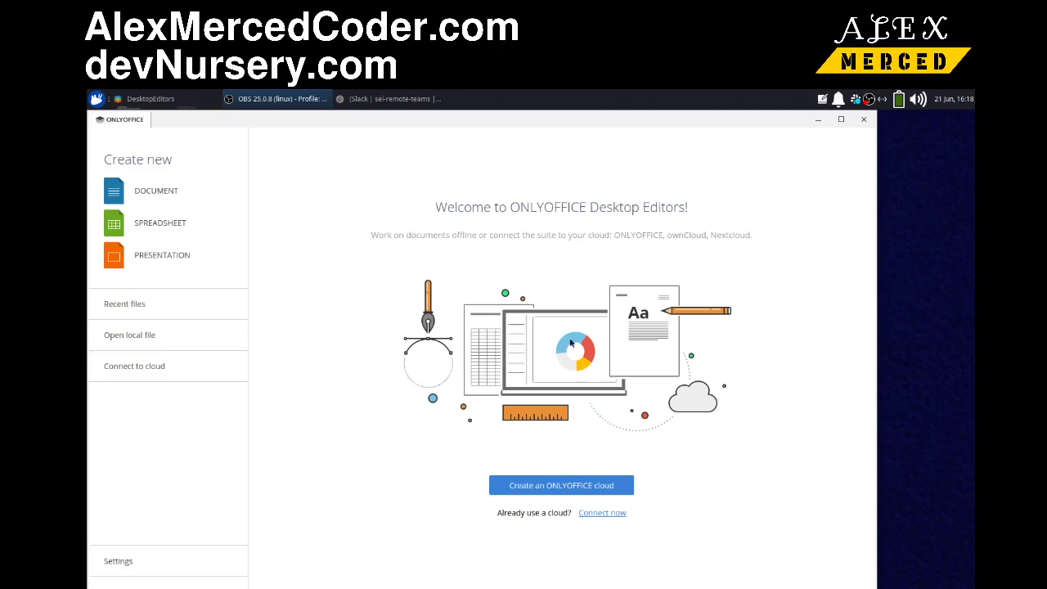
click(578, 490)
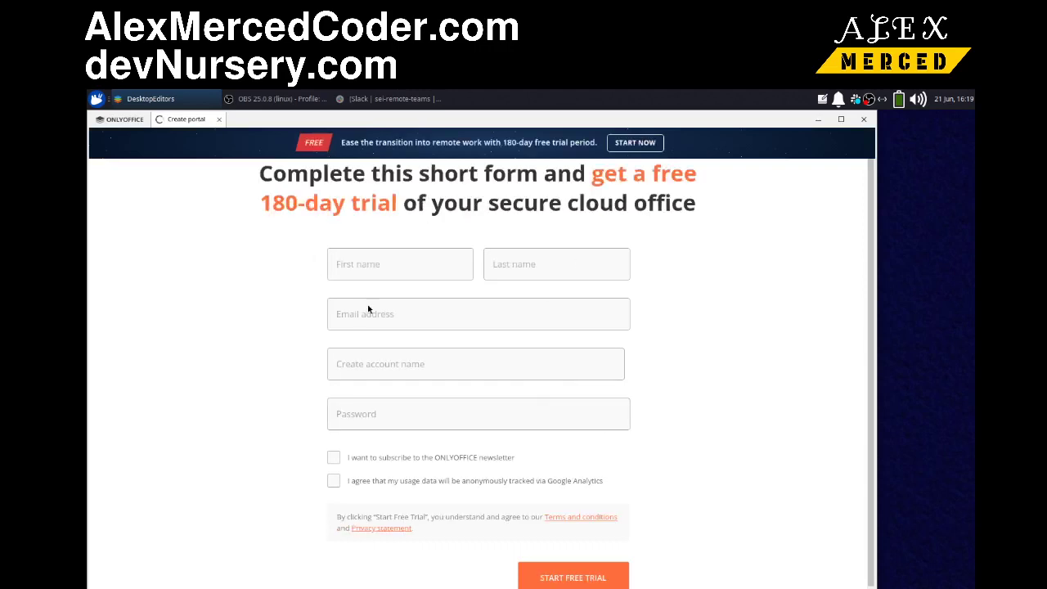
scroll(382, 270, down, 1)
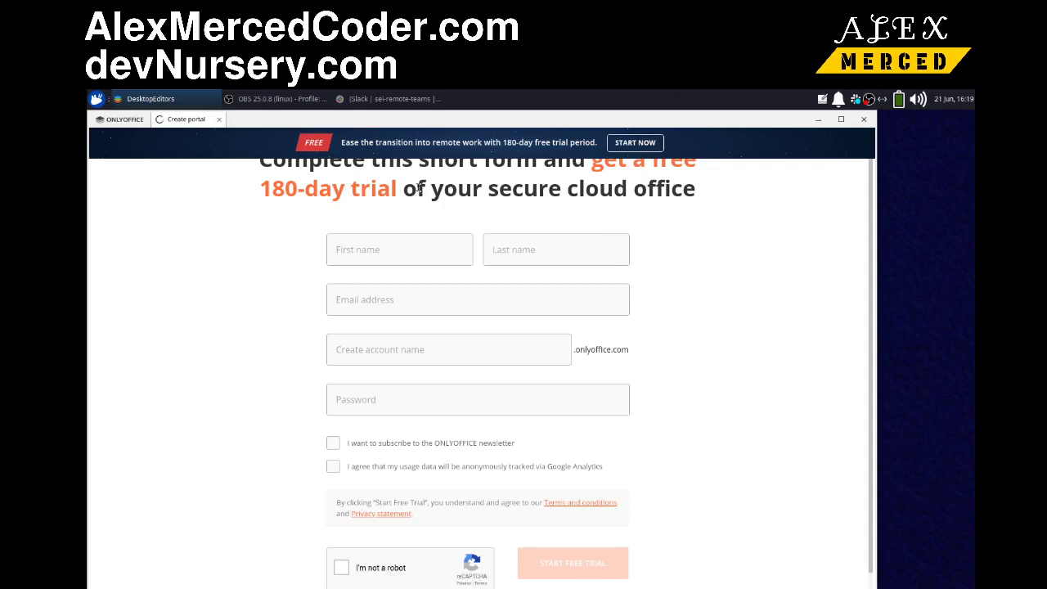
scroll(445, 218, down, 2)
scroll(445, 218, up, 2)
click(218, 121)
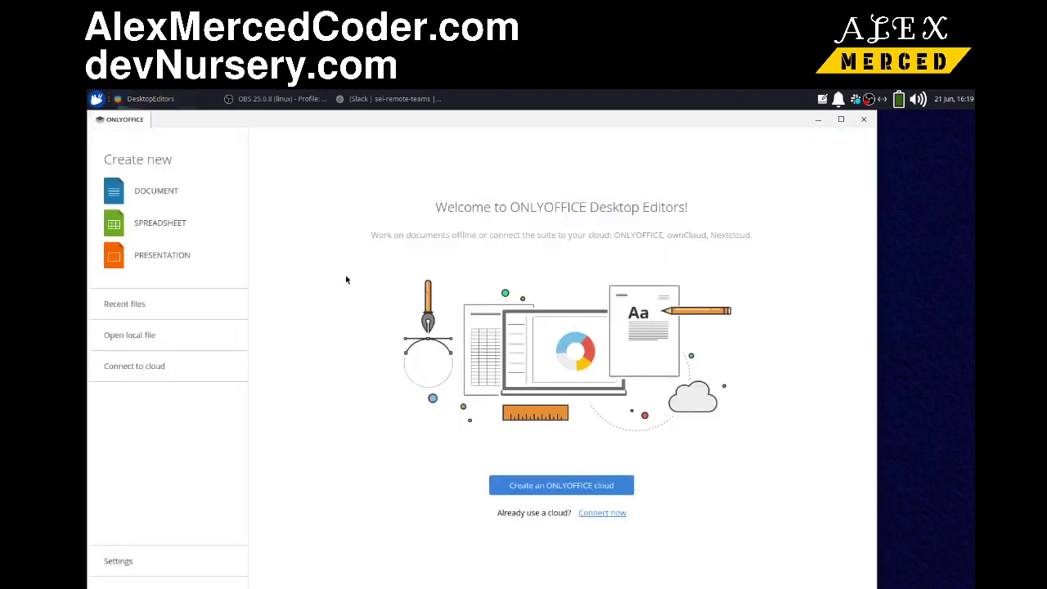
- Create a new text document and type a line of placeholder letters
click(193, 248)
click(144, 193)
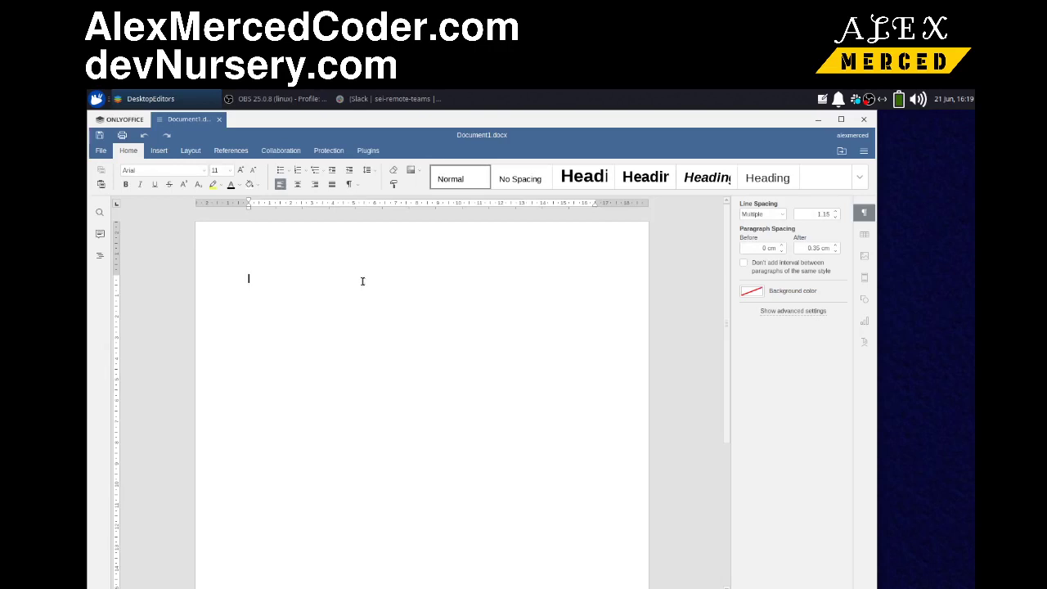
text(lkjdlkjflsdjfal;kdjf;alkdjf;lasfjads)
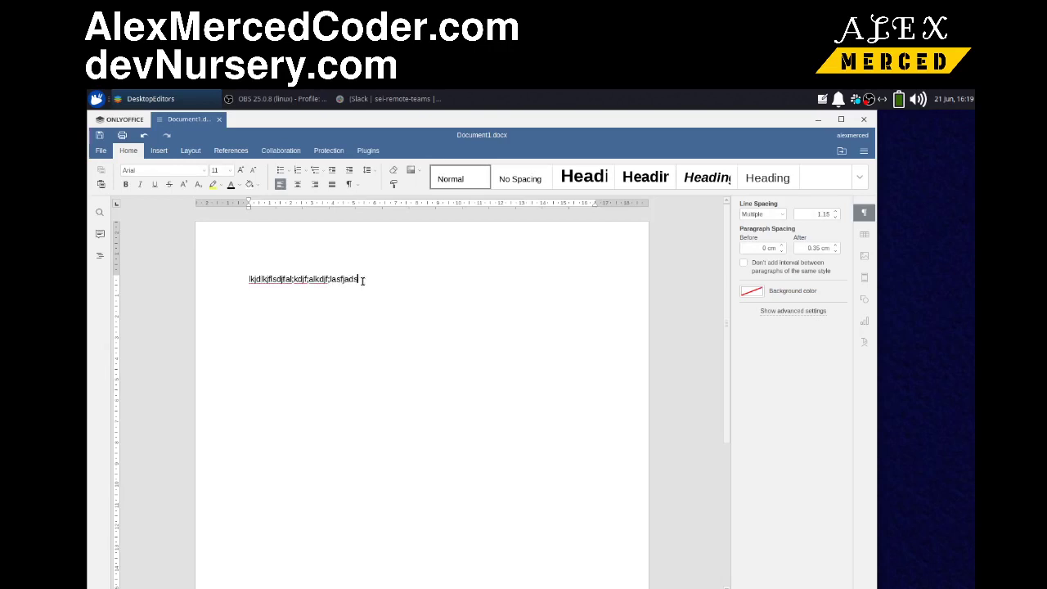
text(fsdfsdfsf)
- Look over the colour schemes and the Insert, Layout, References, Collaboration, Protection and Plugins tabs
click(415, 170)
click(419, 170)
click(157, 152)
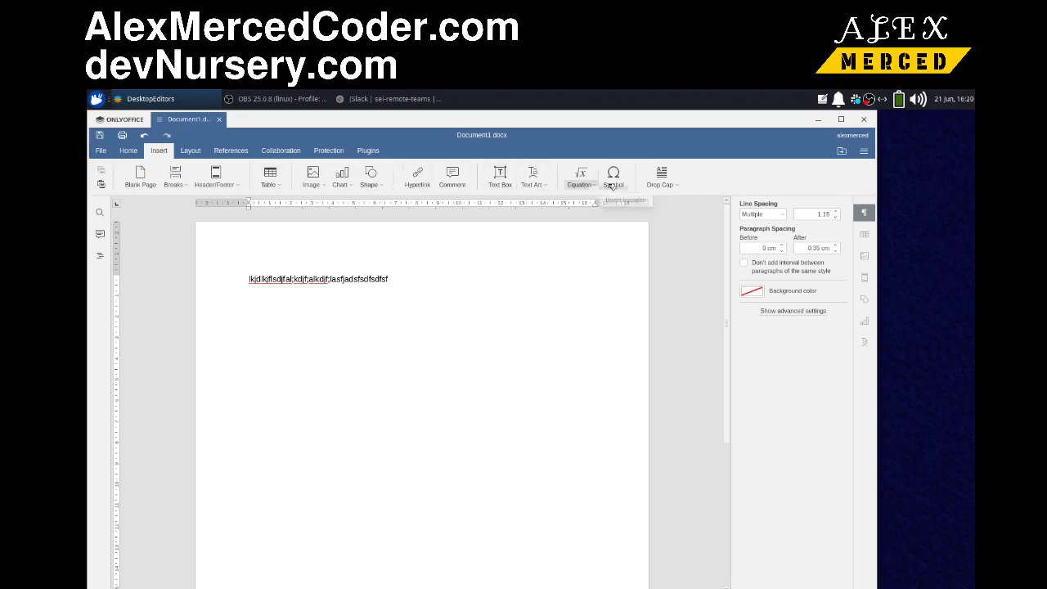
click(188, 156)
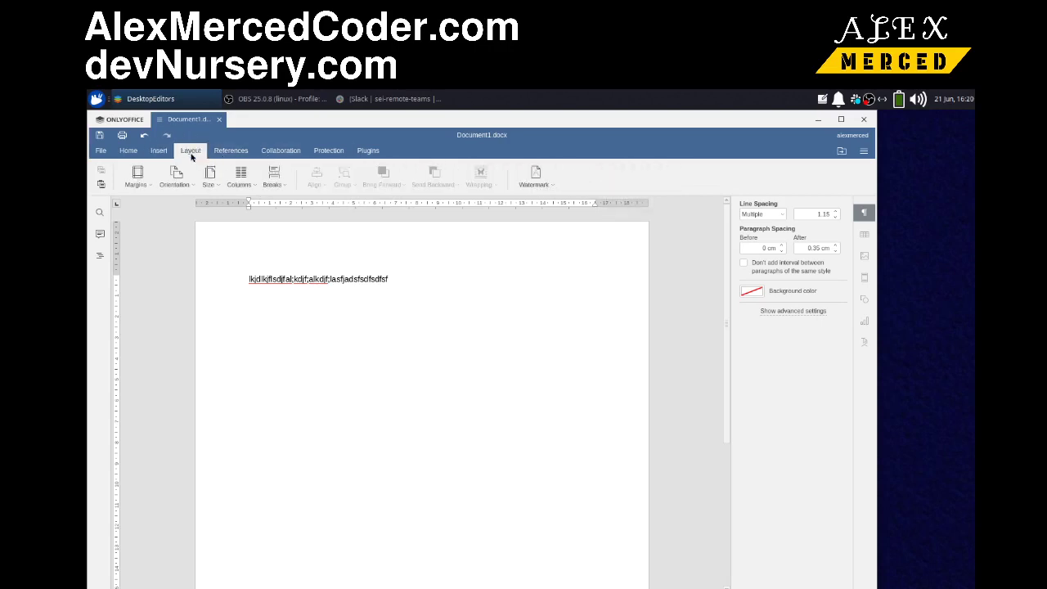
click(226, 155)
click(193, 154)
click(218, 154)
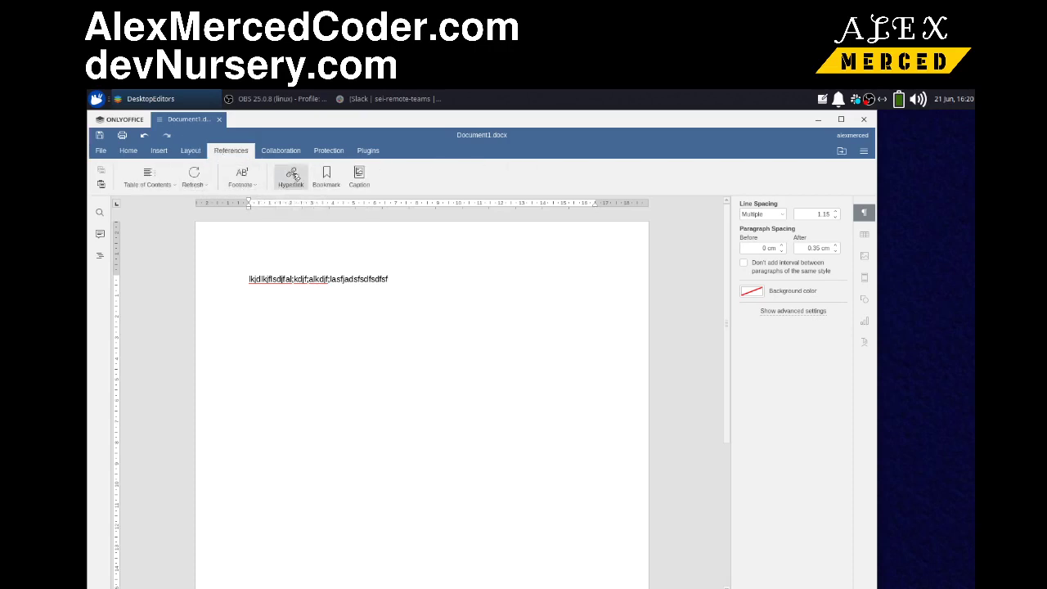
click(281, 151)
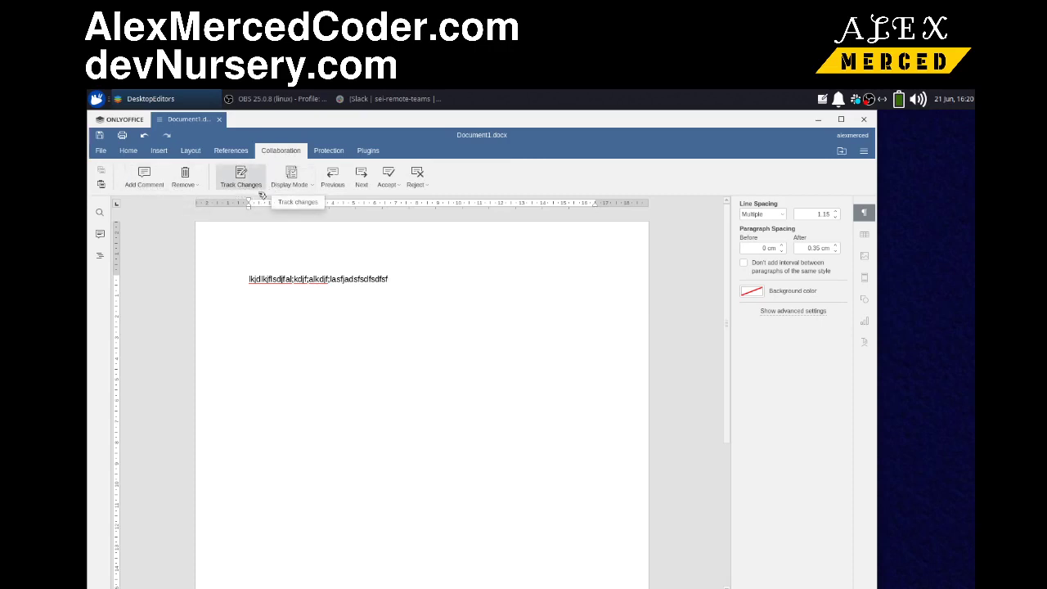
click(329, 152)
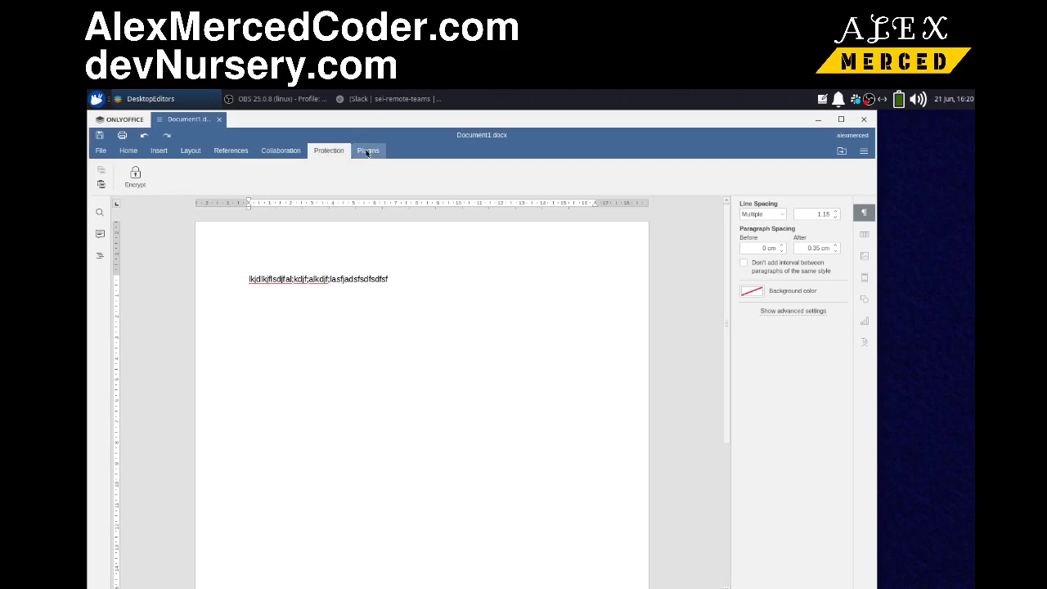
click(367, 152)
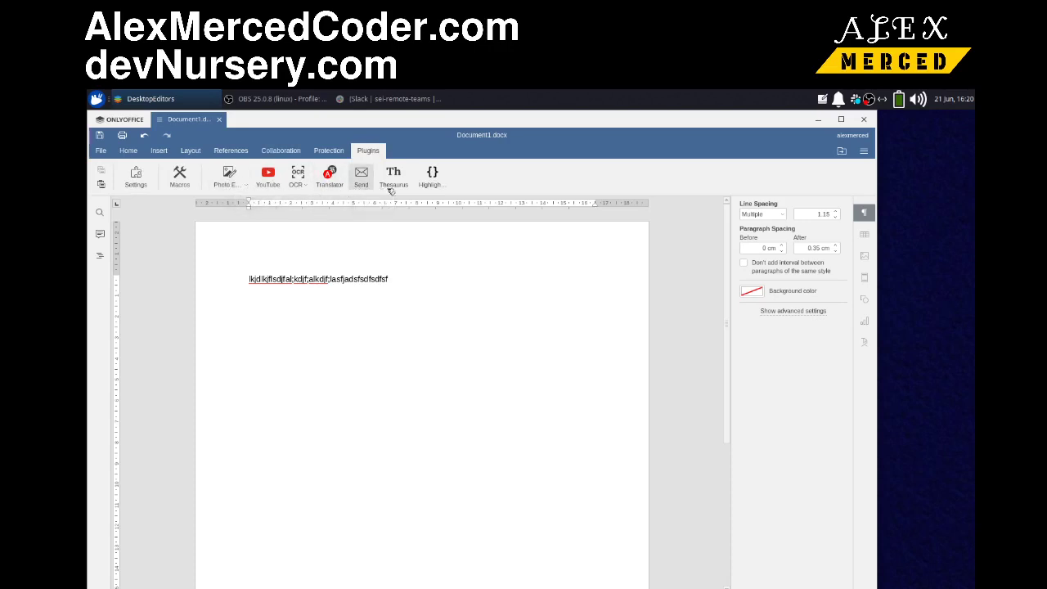
- Open Save As for Document1.docx and review the available file formats
click(102, 151)
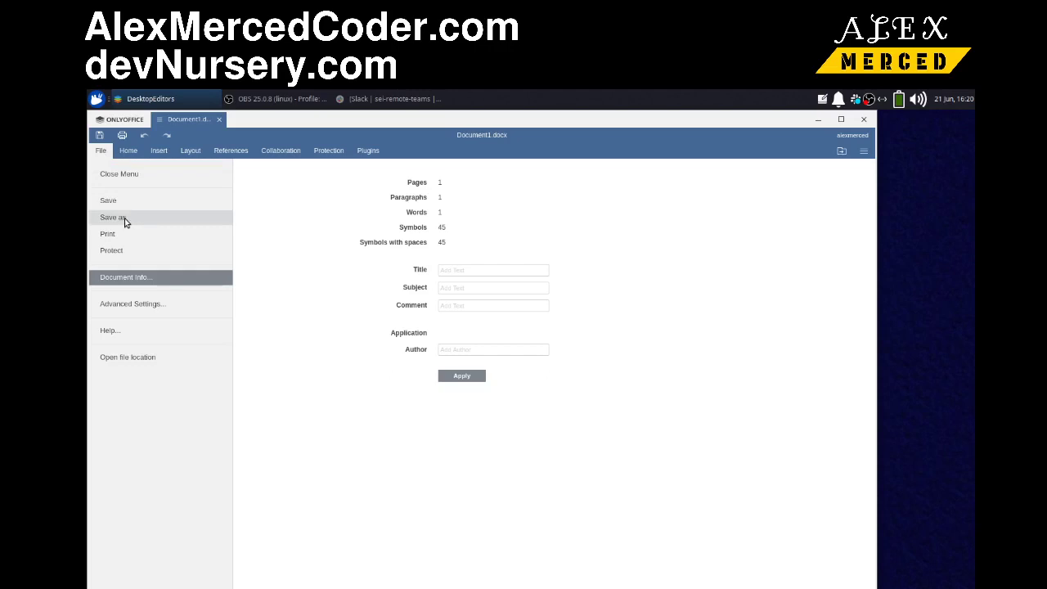
click(125, 219)
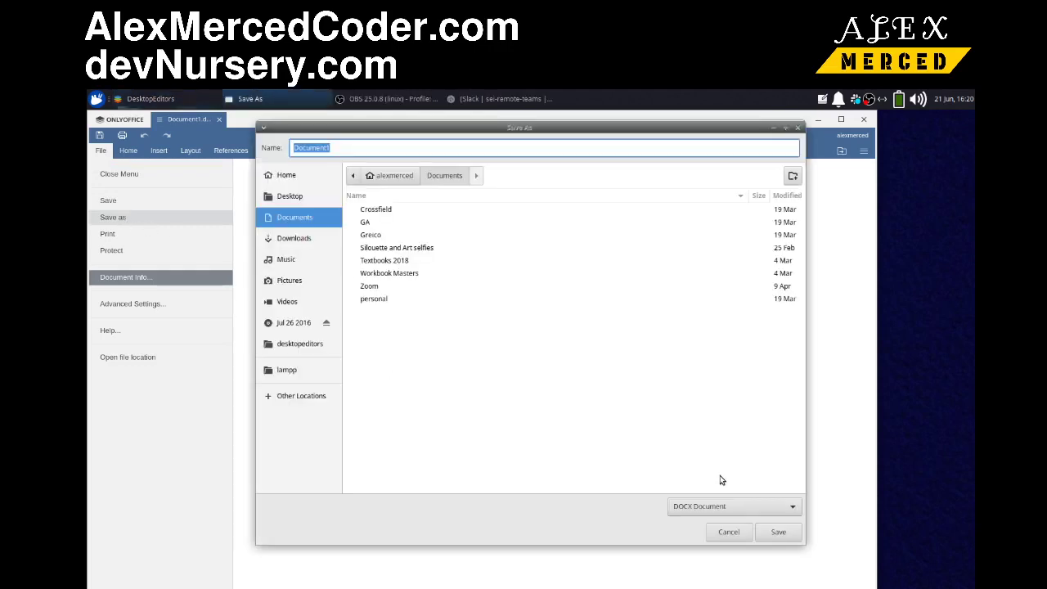
click(713, 507)
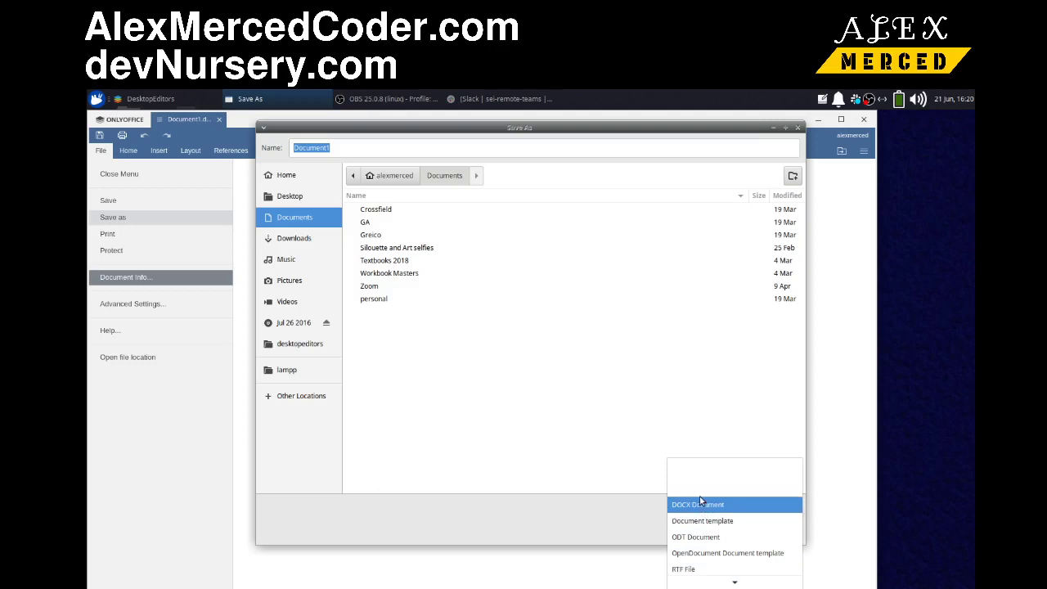
mouse_move(736, 581)
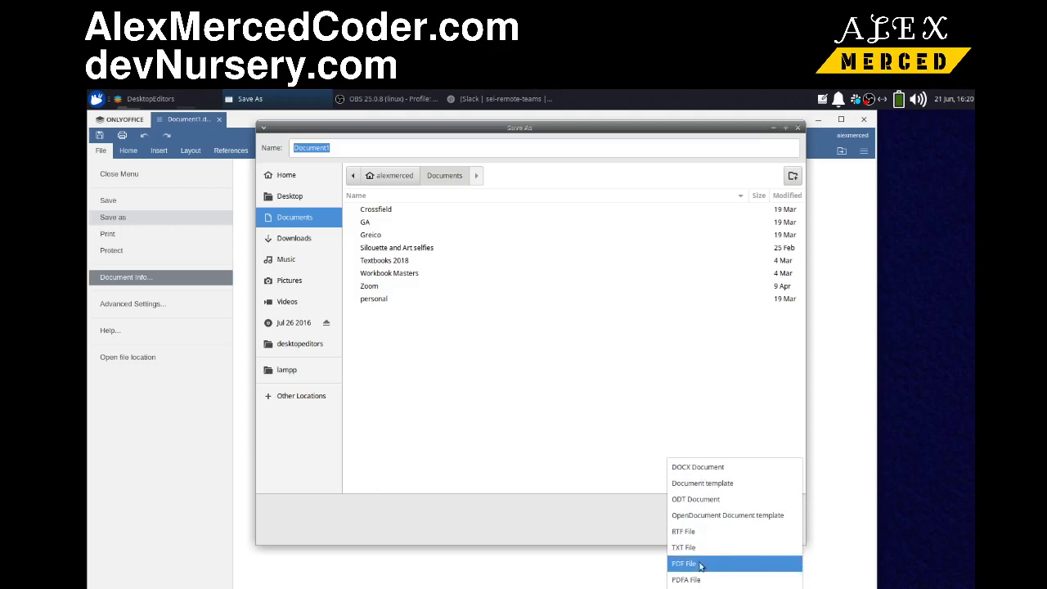
click(570, 389)
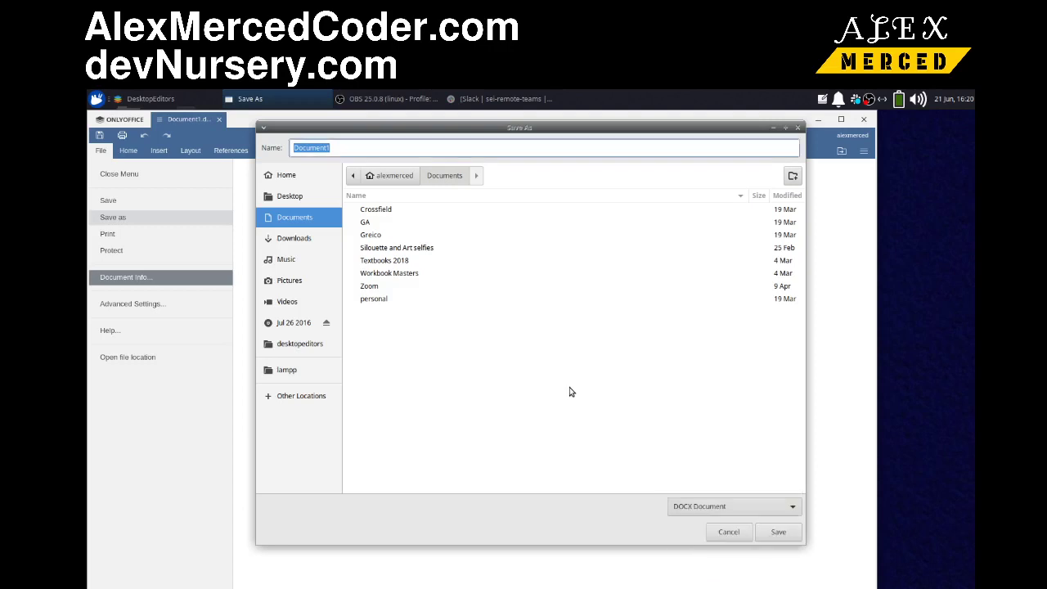
- Cancel Save As and close the Document1.docx tab
click(798, 128)
key(Escape)
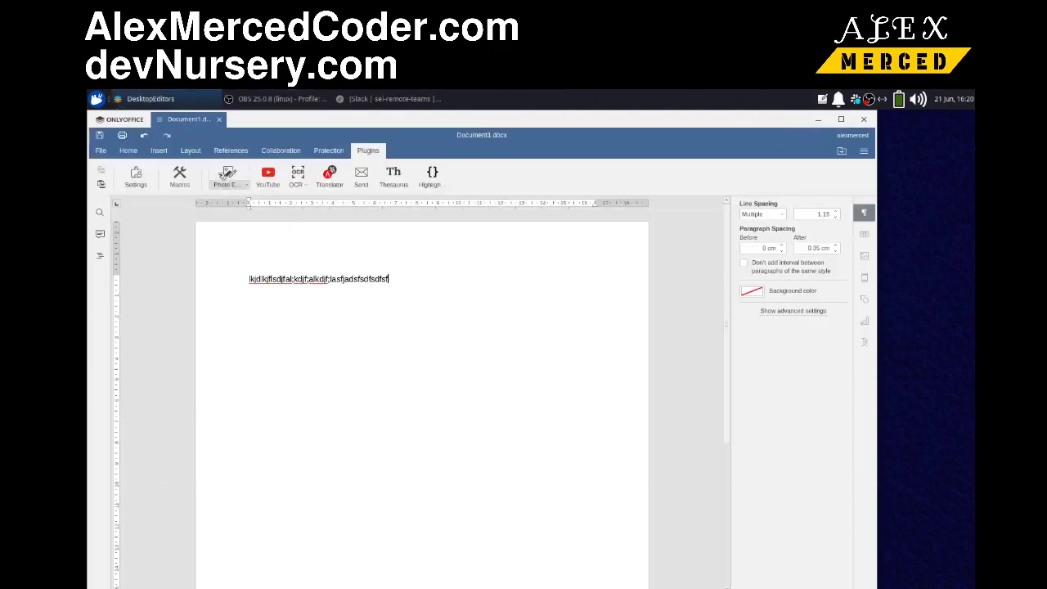
click(219, 120)
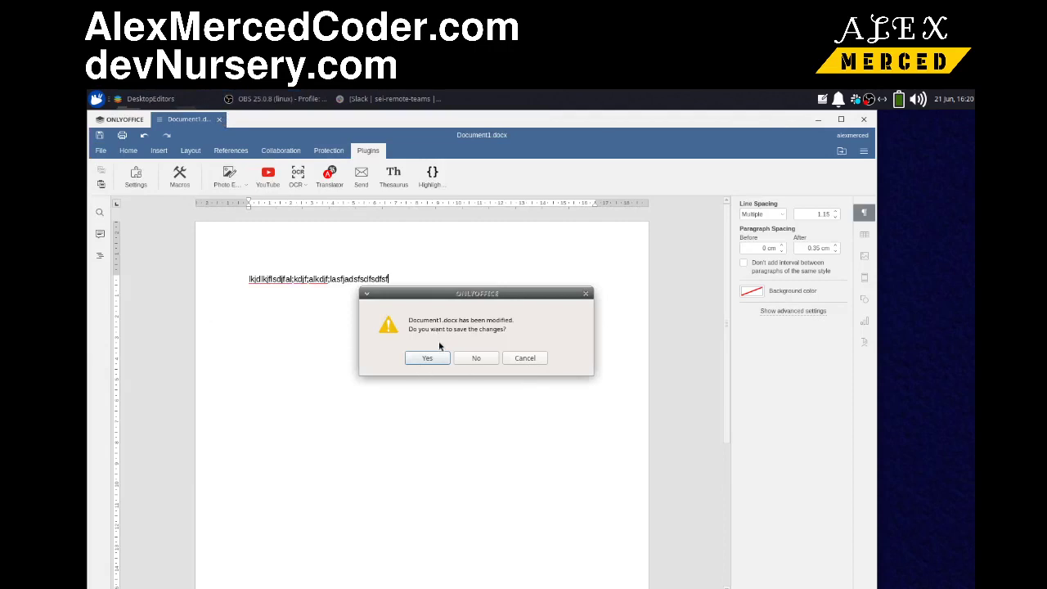
click(473, 359)
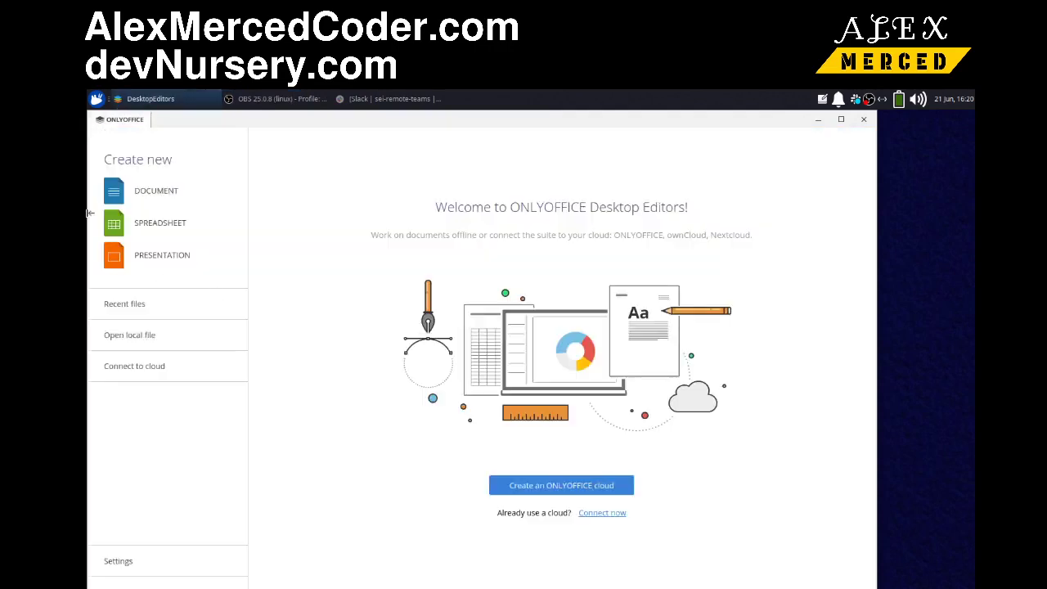
click(120, 224)
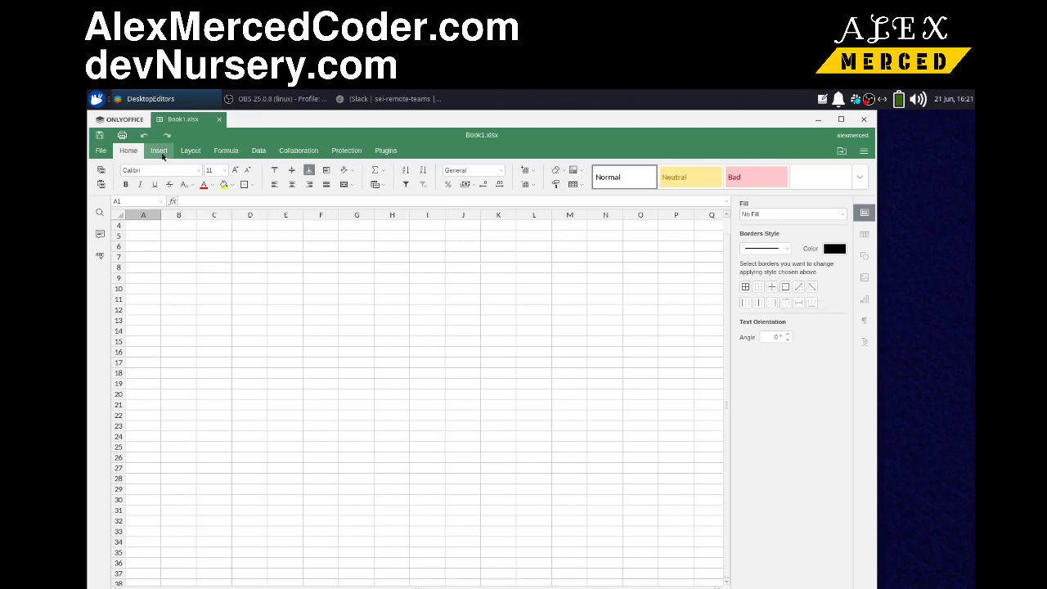
- Browse the Insert, Layout, Formula (More functions list), Data, Collaboration, Protection and Plugins tabs
click(161, 152)
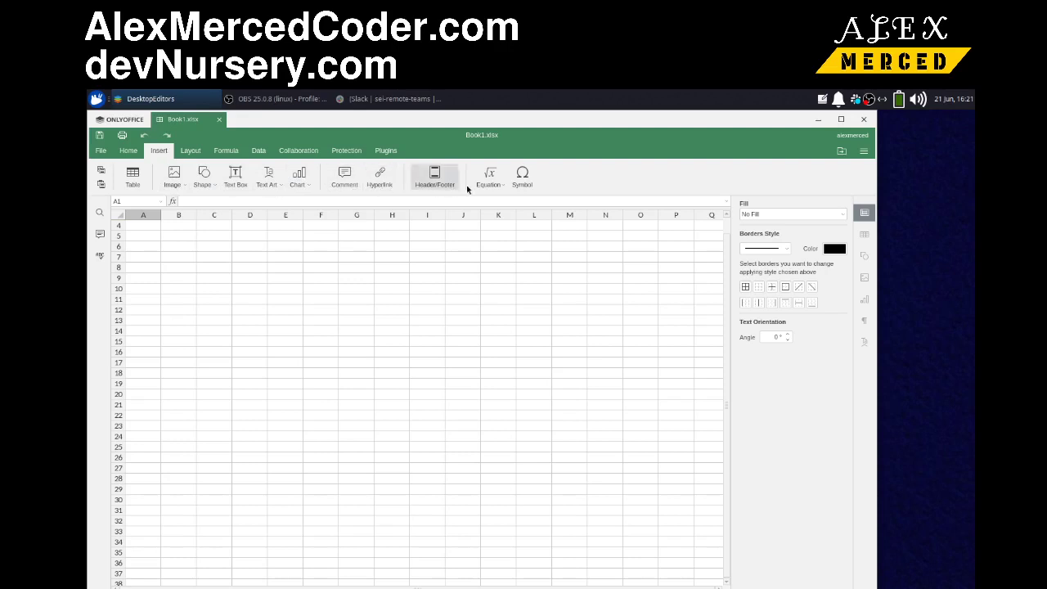
click(191, 152)
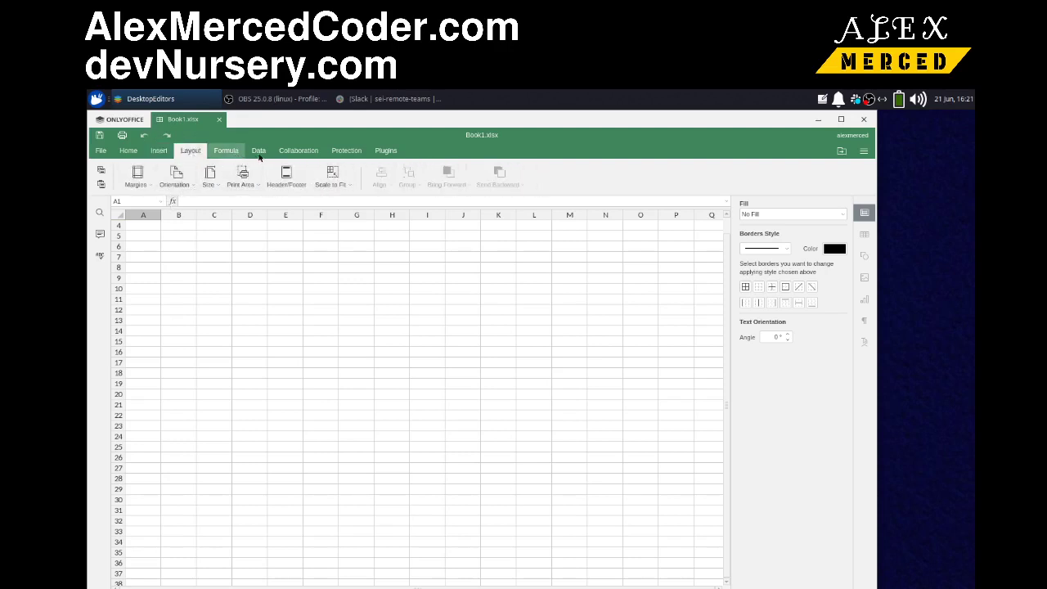
click(228, 151)
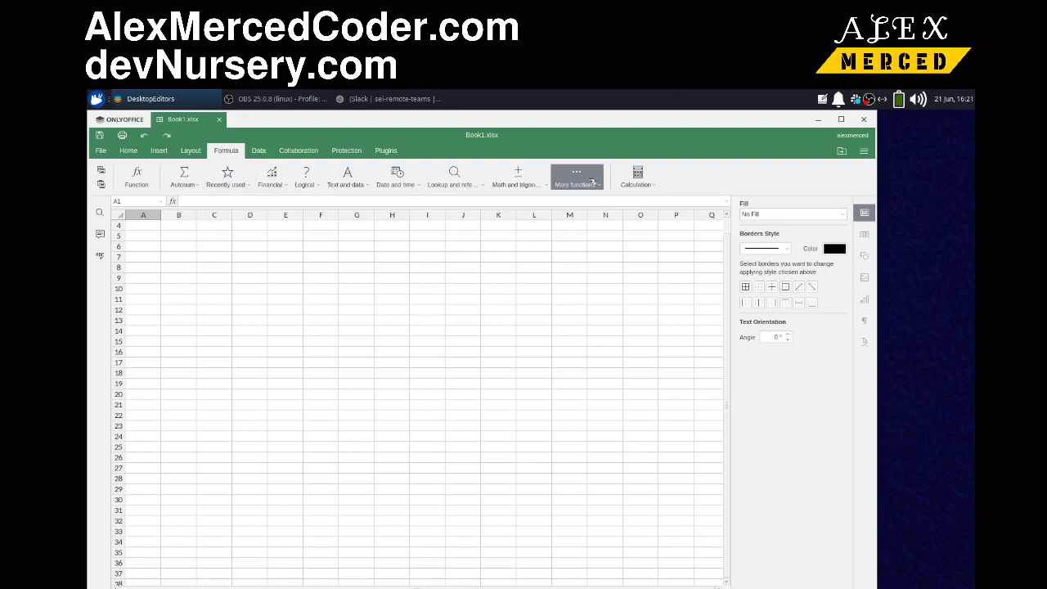
click(591, 181)
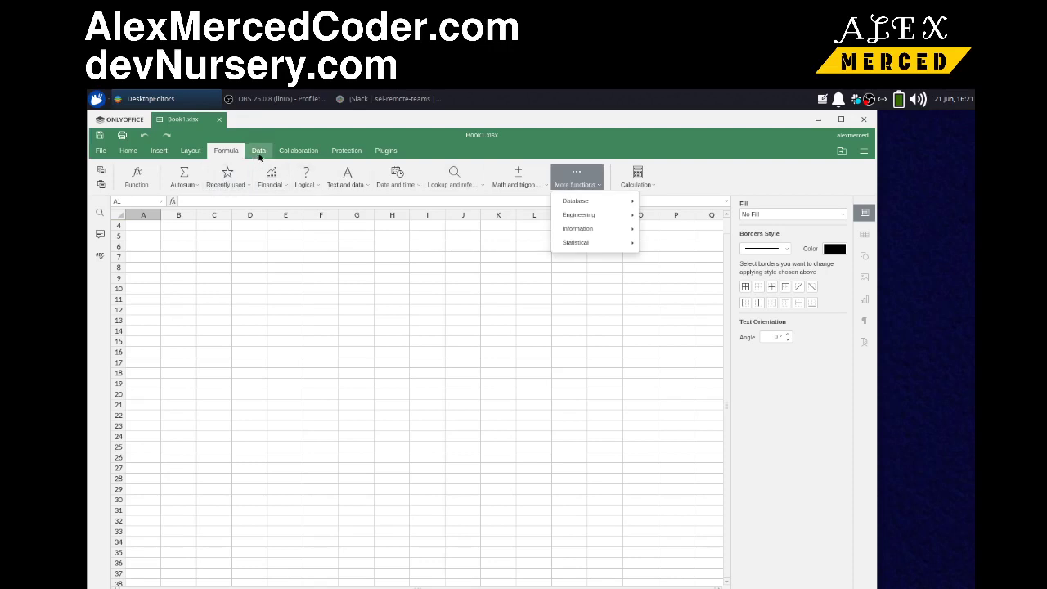
click(259, 151)
click(301, 152)
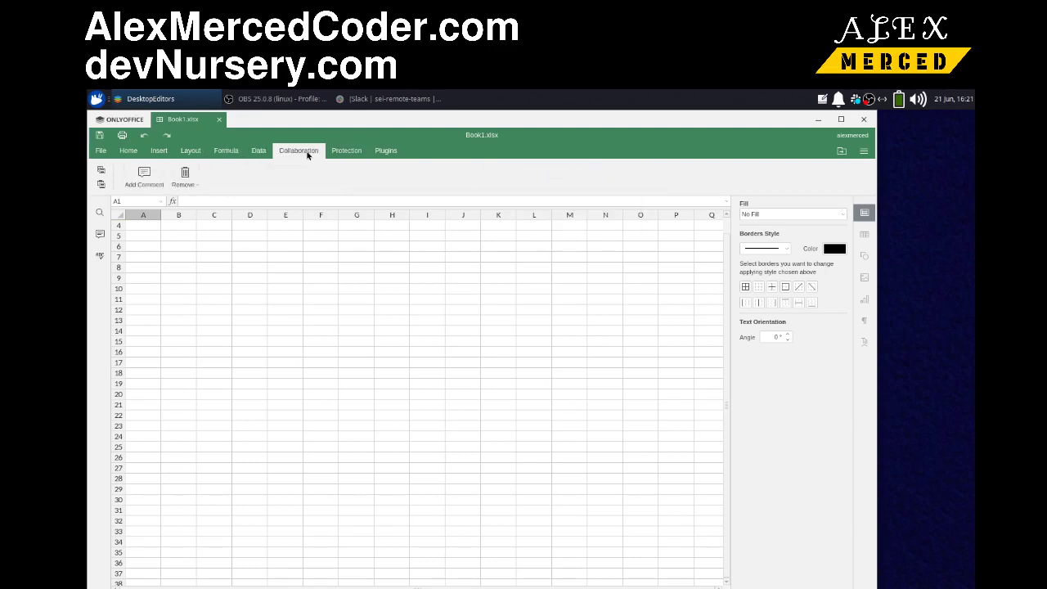
click(341, 151)
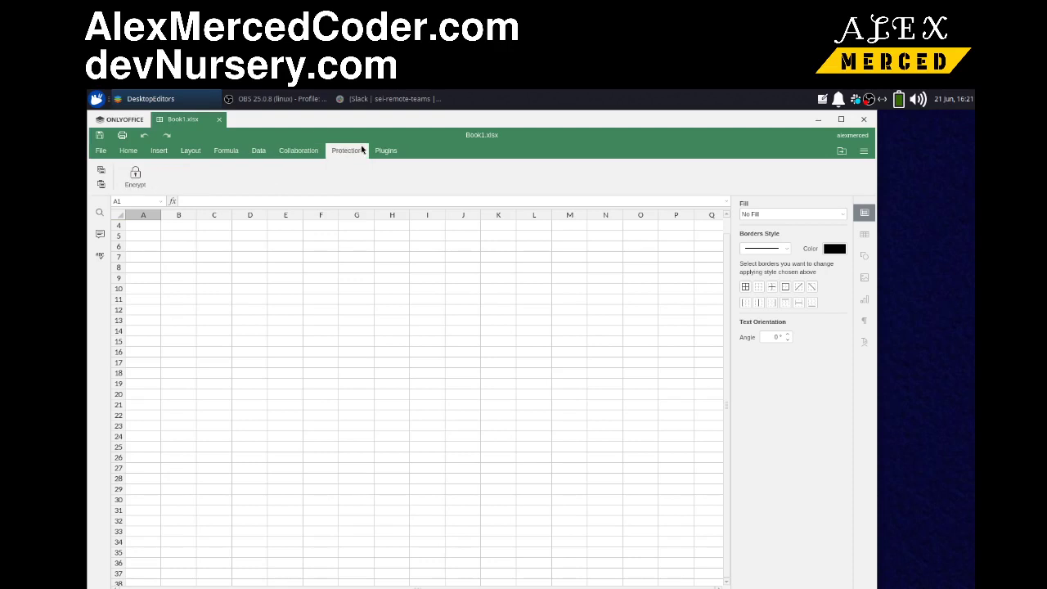
click(385, 151)
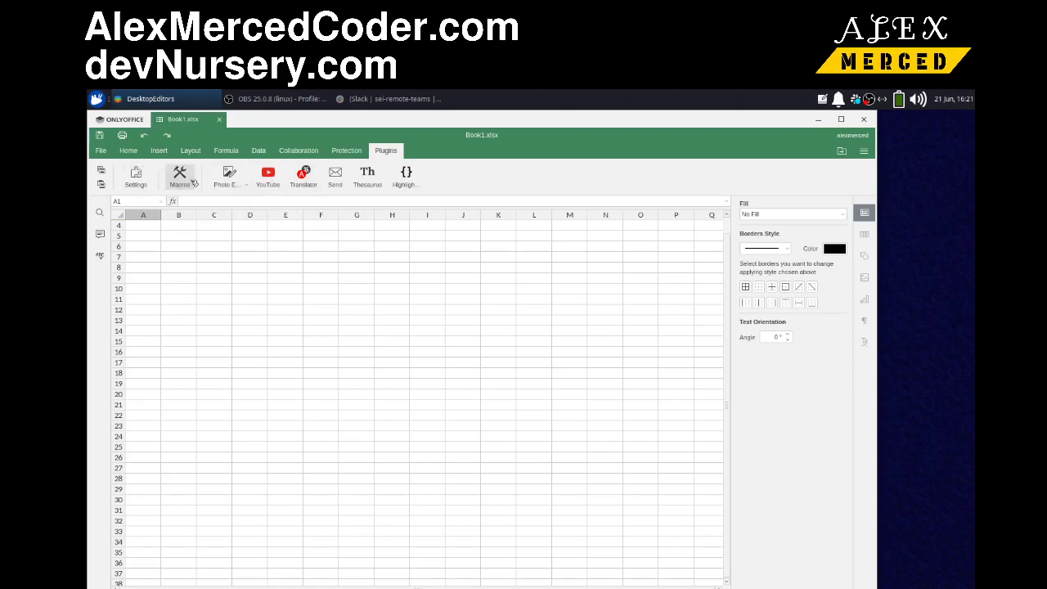
- Clear stray text from D11 and enter 1, 2 and 3 into A4, B4 and C4
click(238, 302)
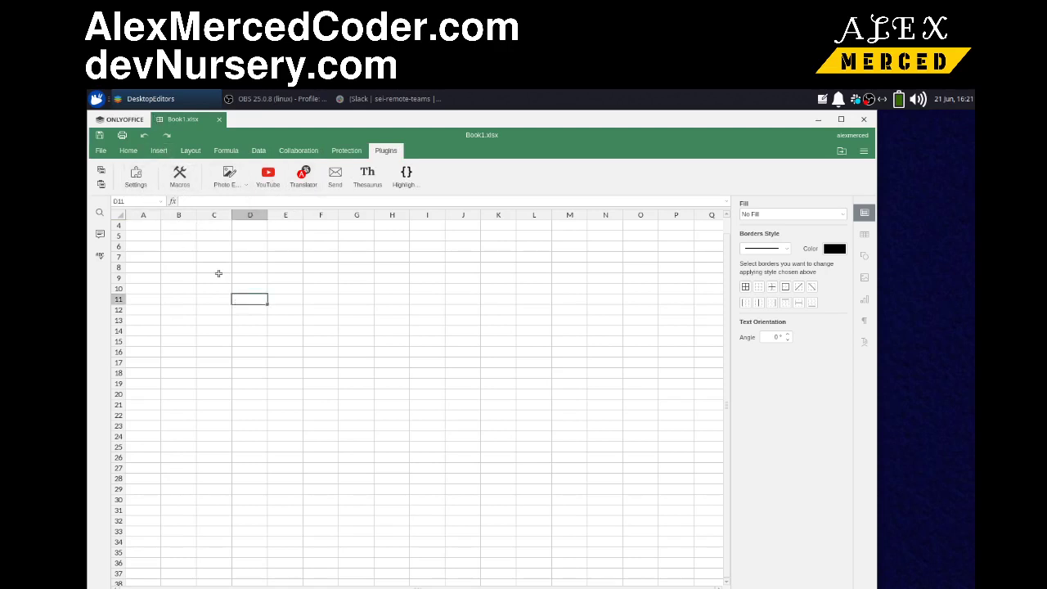
text(sdsd)
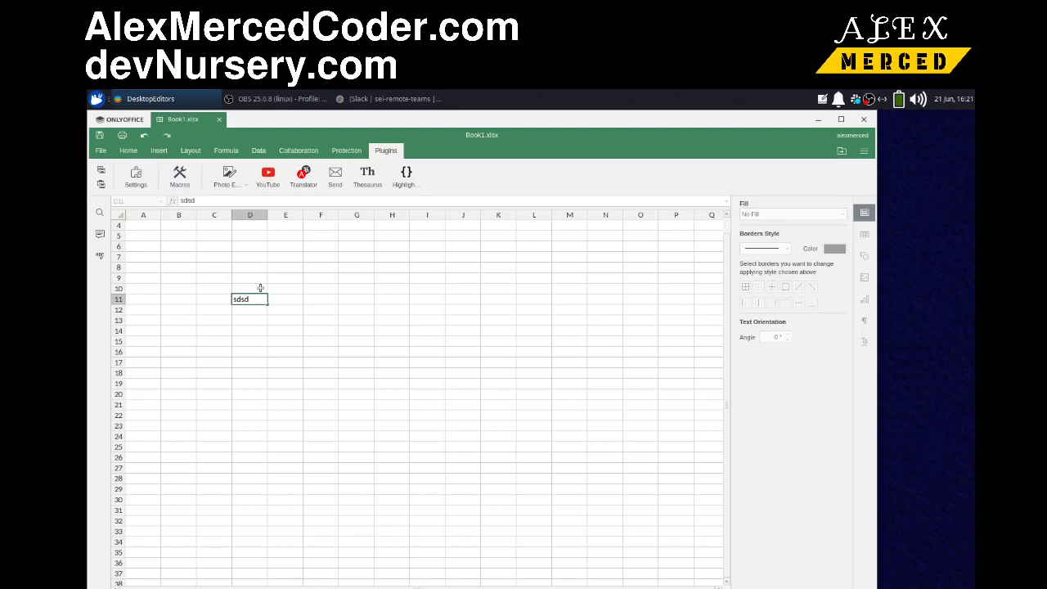
key(BackSpace)
key(BackSpace)
key(BackSpace)
key(BackSpace)
click(150, 225)
text(1)
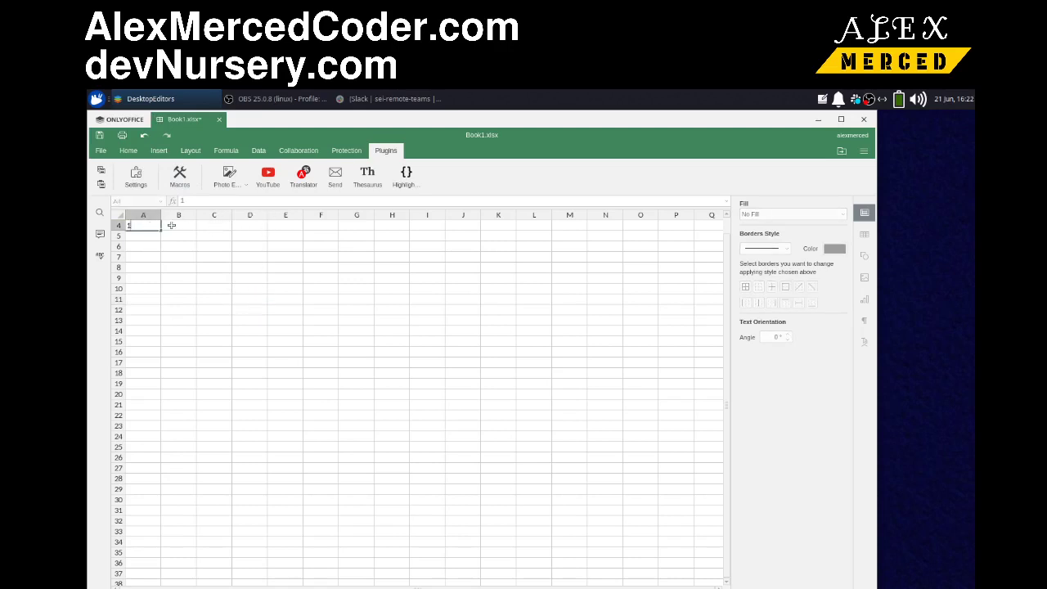
click(175, 226)
text(2)
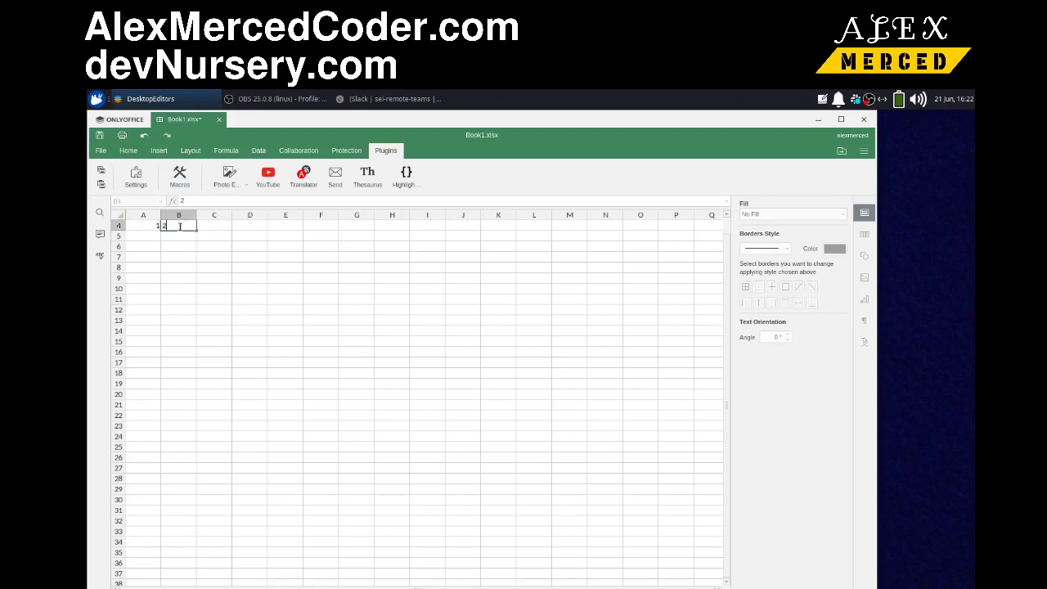
click(227, 226)
text(3)
- Enter =sum(A4:C4) in D4 so it shows the total 6
click(253, 224)
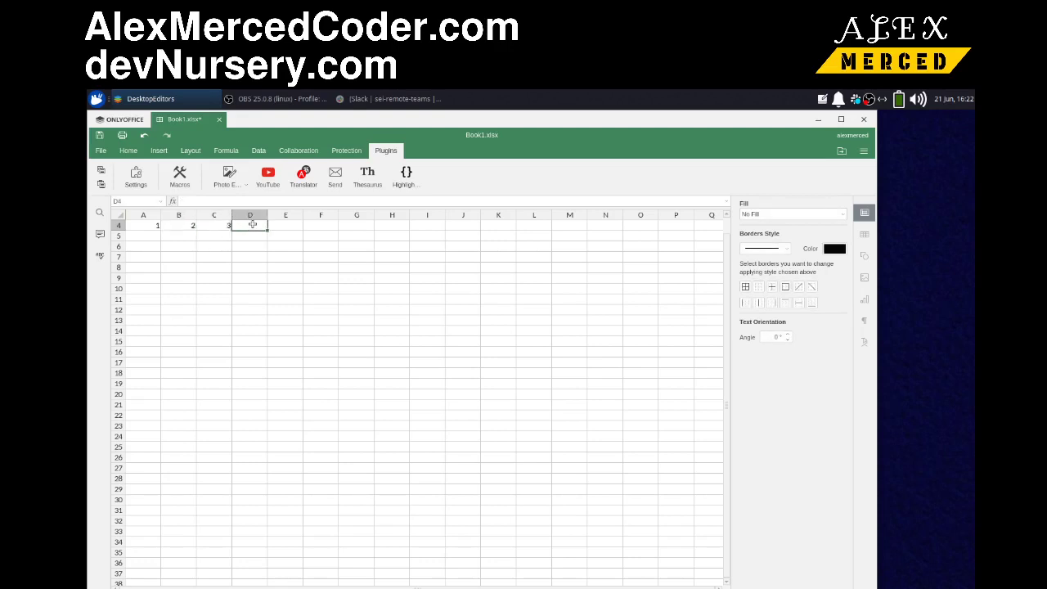
text(=)
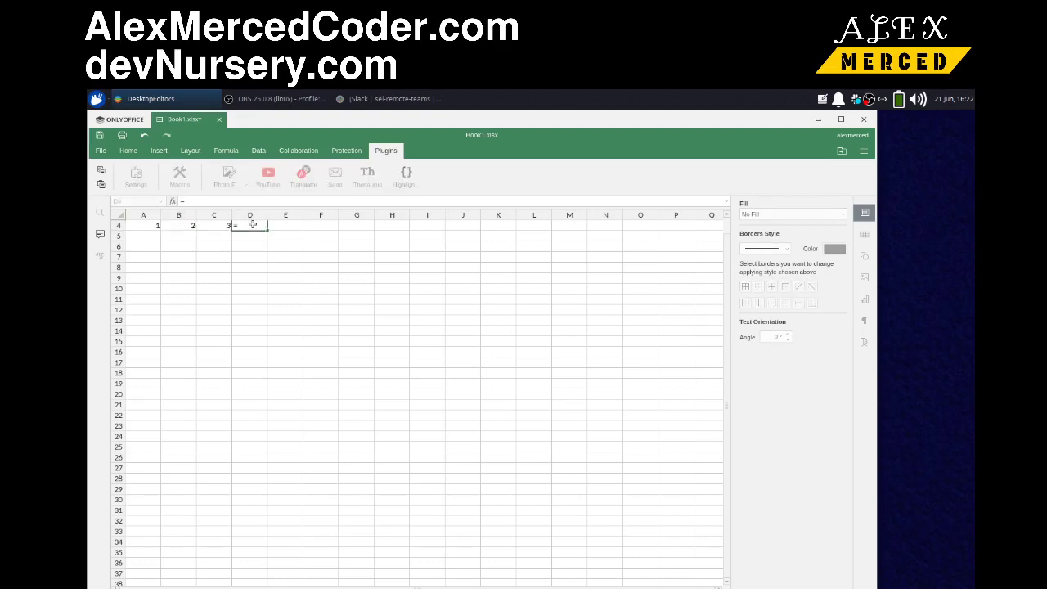
text(sum()
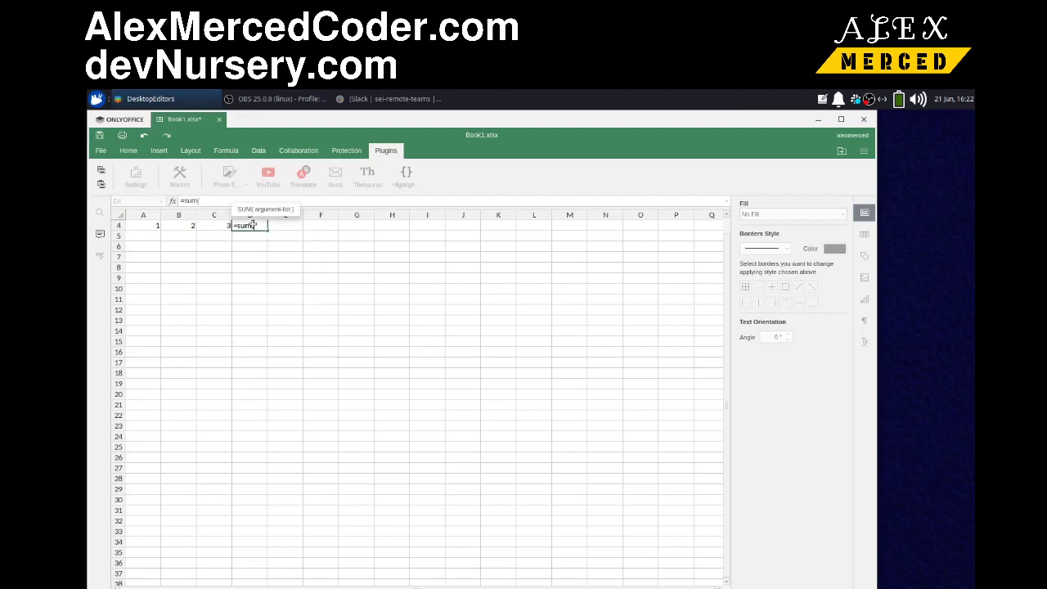
drag(151, 225, 212, 226)
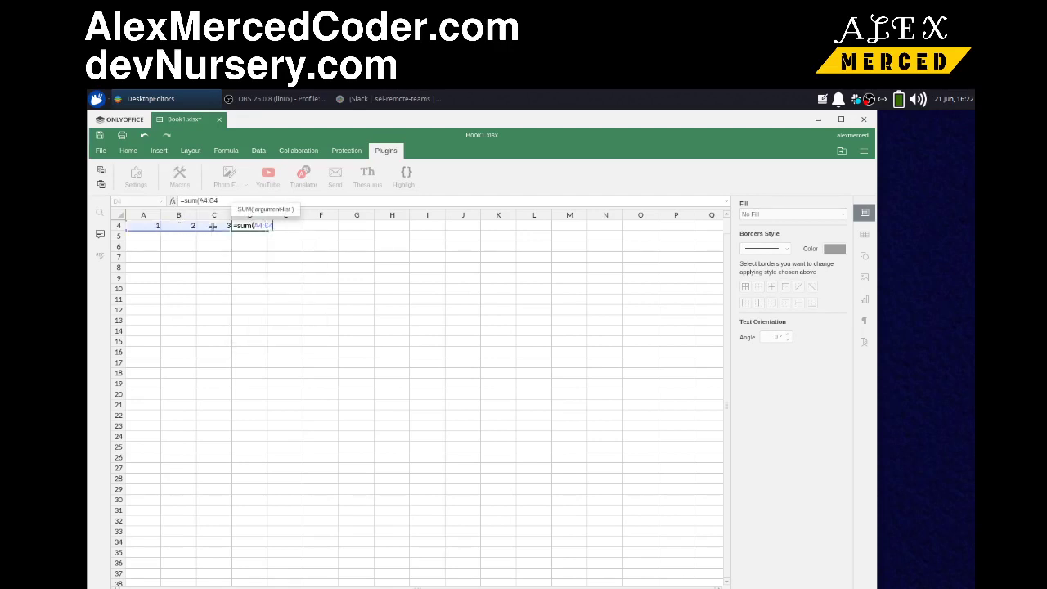
text())
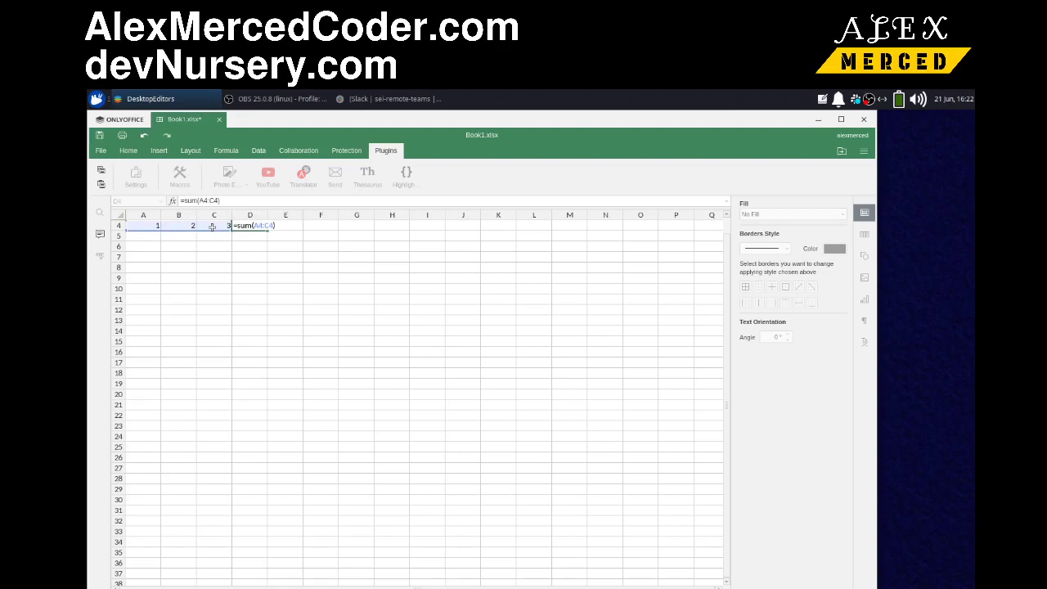
key(Return)
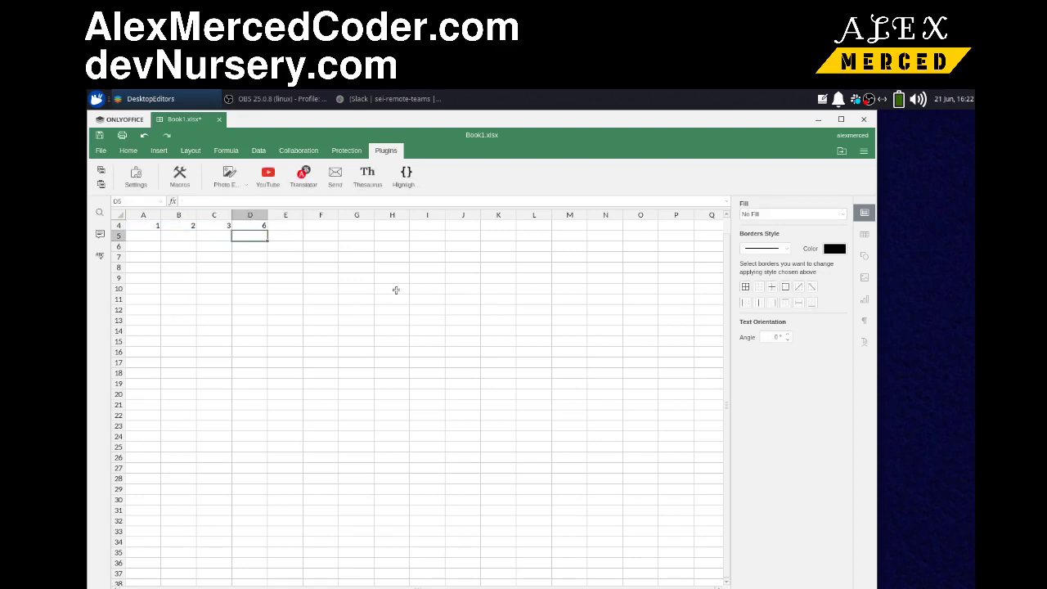
scroll(334, 307, up, 1)
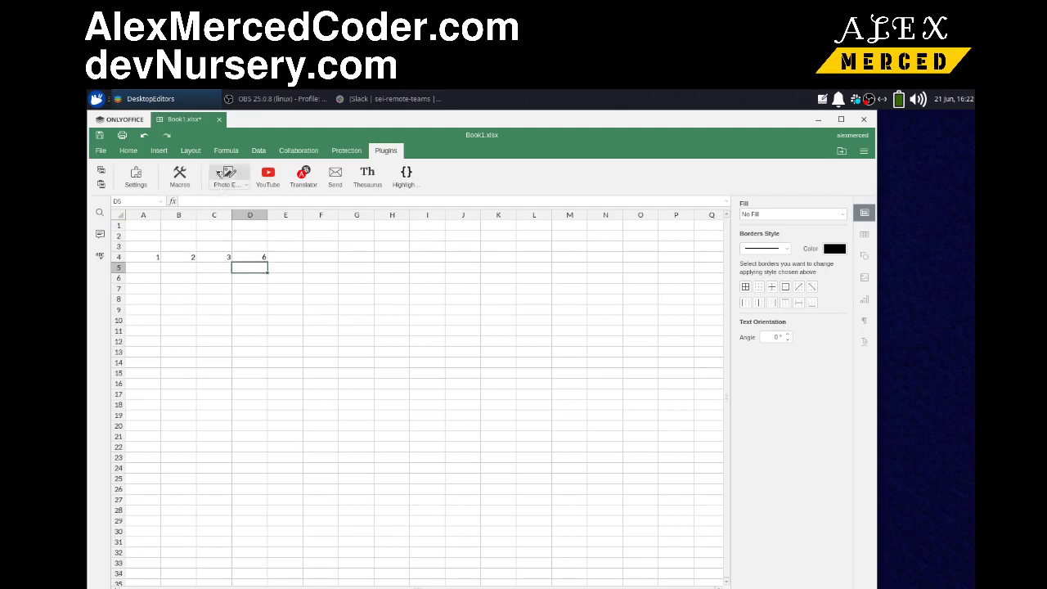
- Close Book1.xlsx without saving and create a new blank presentation
click(219, 119)
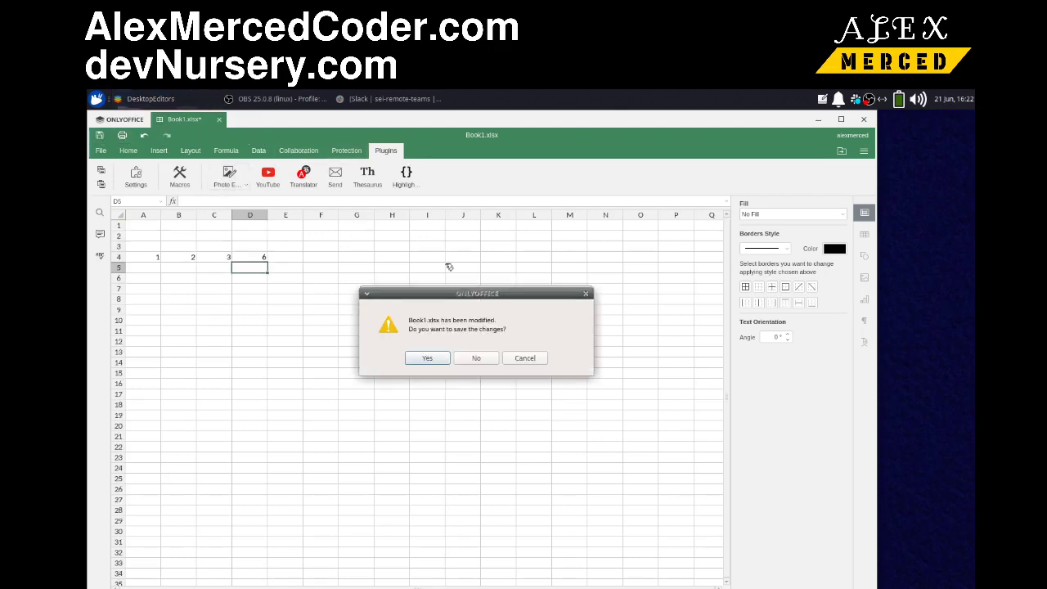
click(476, 358)
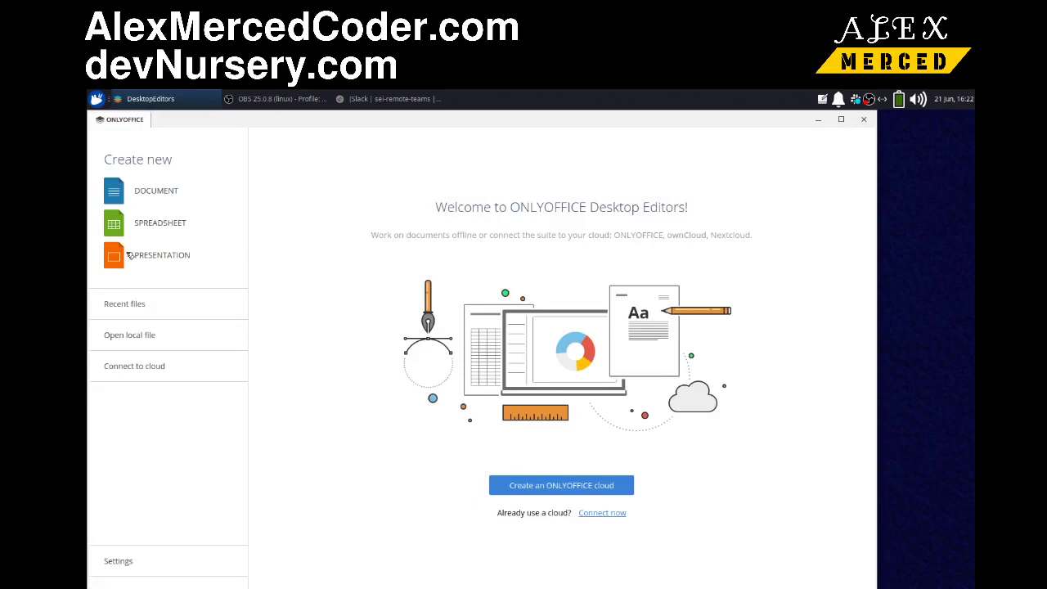
click(128, 255)
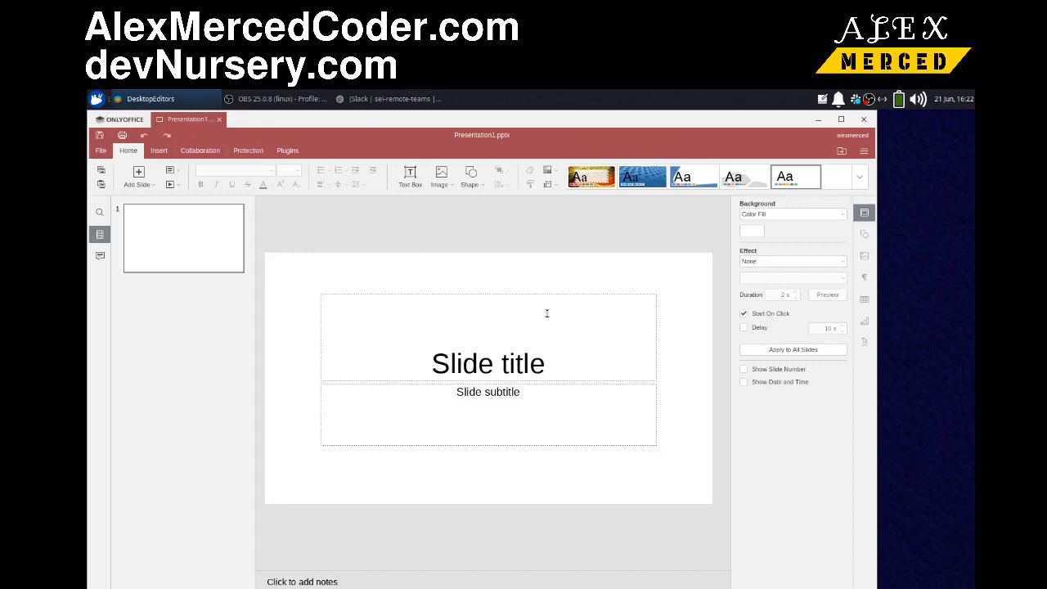
- Type the title 'dfsdfsdf' on the first slide and look over the new-slide layouts
click(537, 344)
text(d)
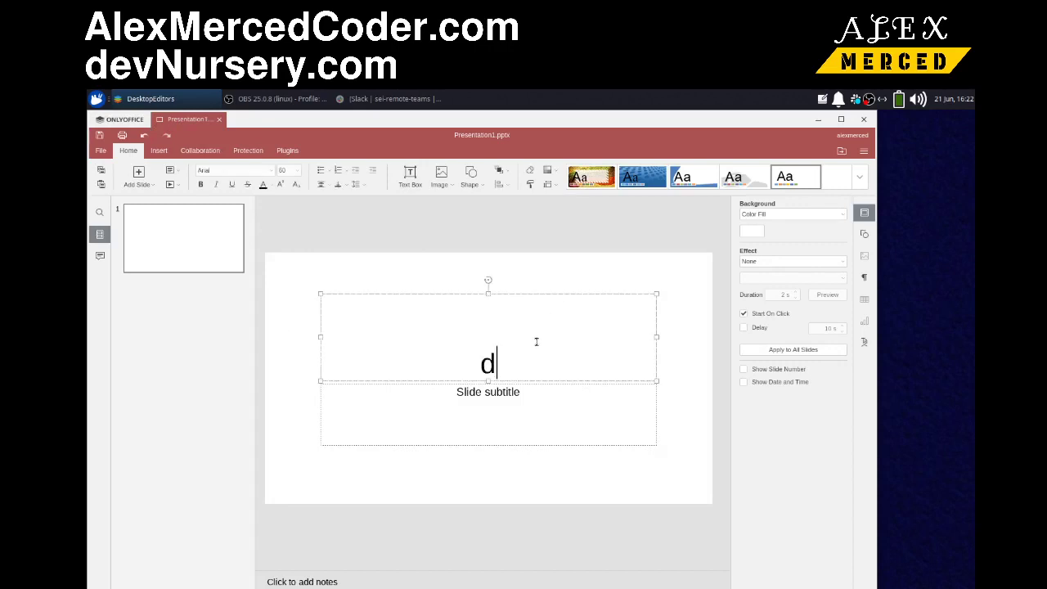
text(fsdfsdf)
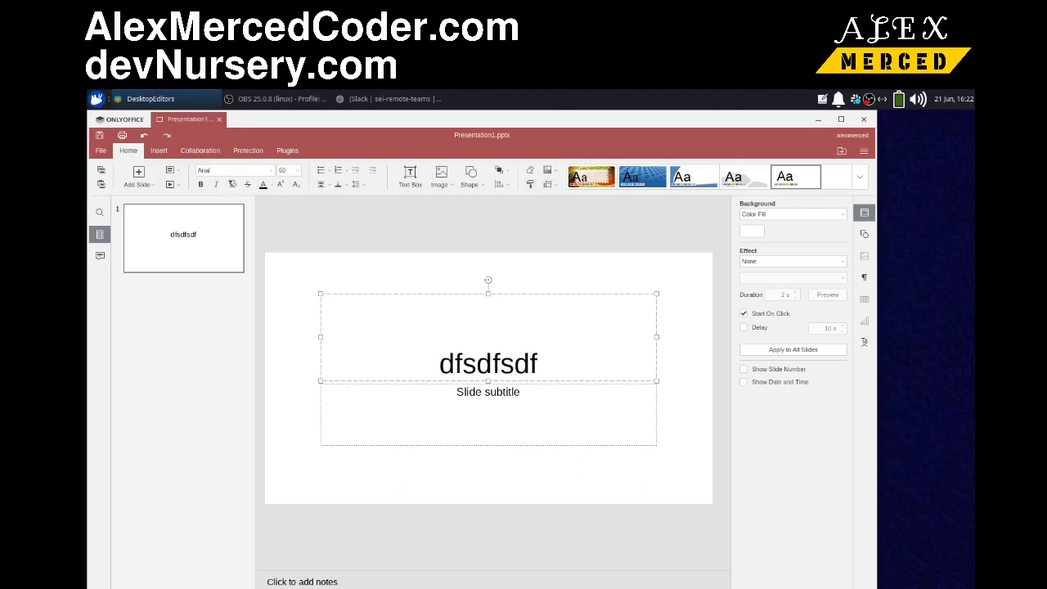
click(156, 187)
scroll(232, 312, down, 3)
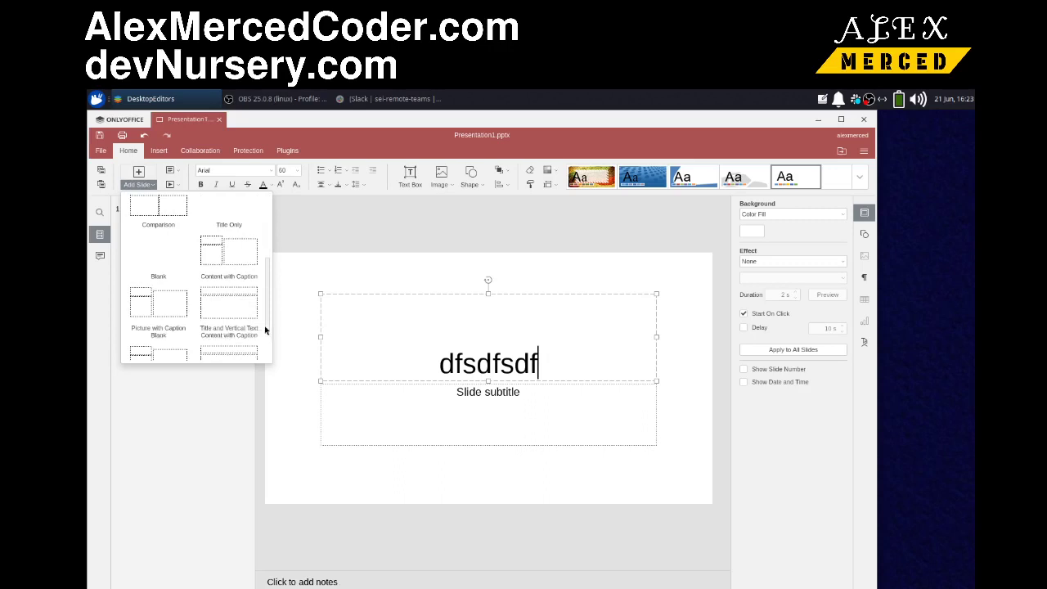
click(181, 211)
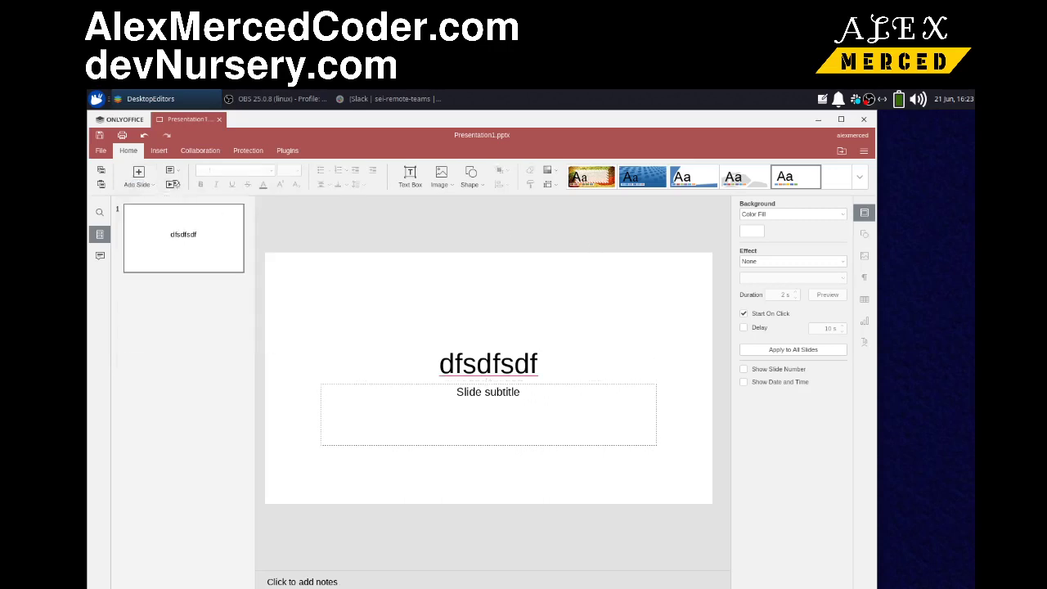
- Browse the presentation's Insert, Collaboration, Protection and Plugins tabs
click(159, 150)
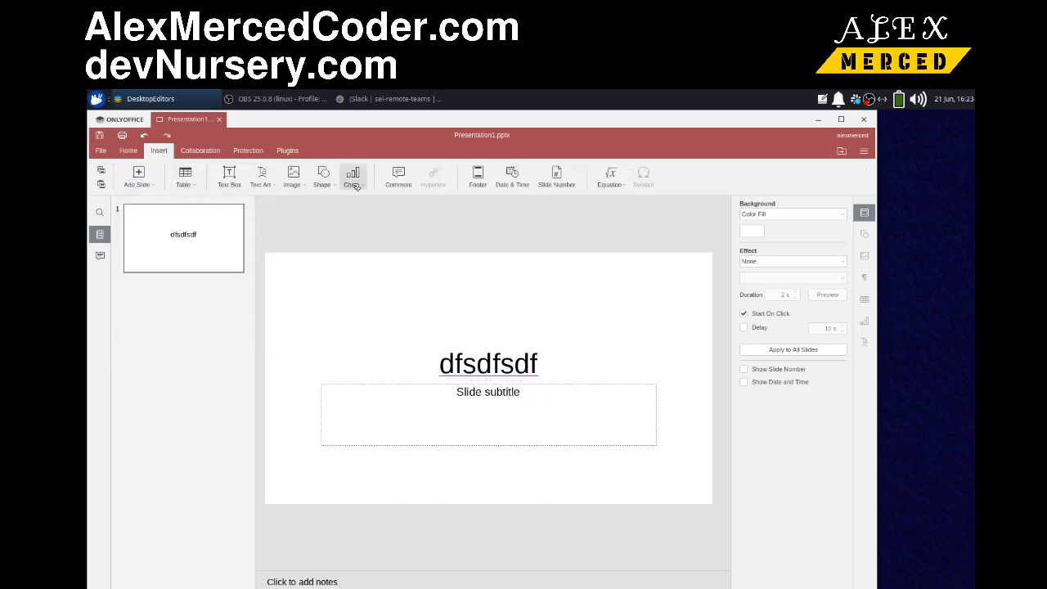
click(199, 150)
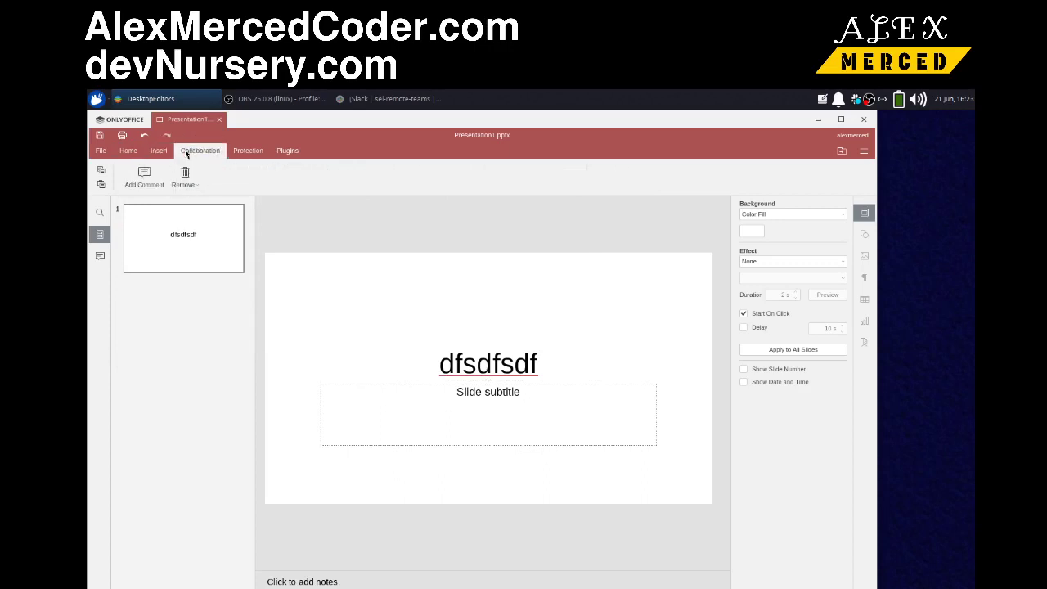
click(253, 153)
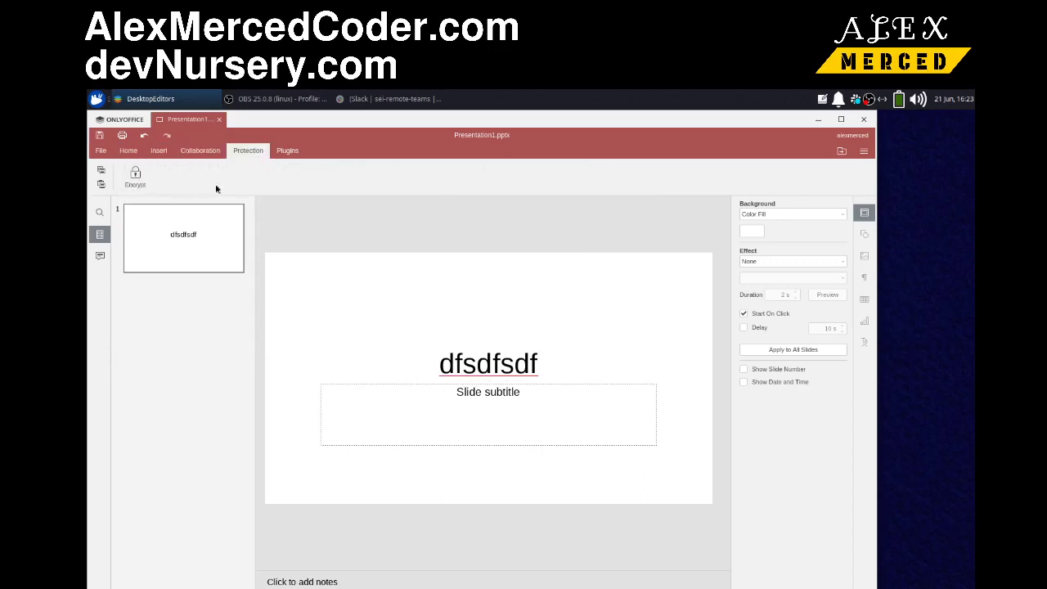
click(286, 152)
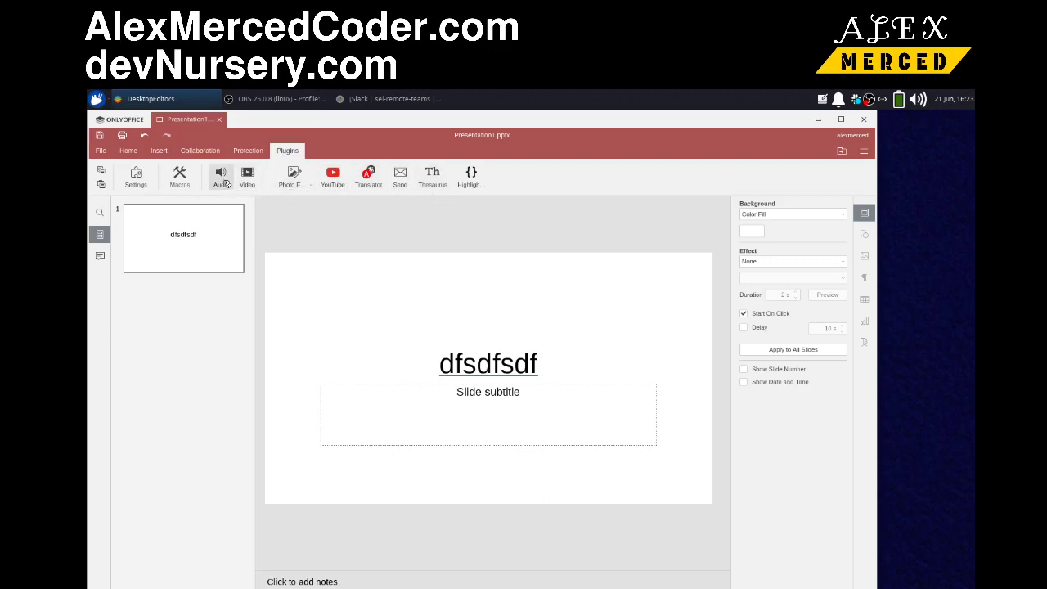
click(101, 151)
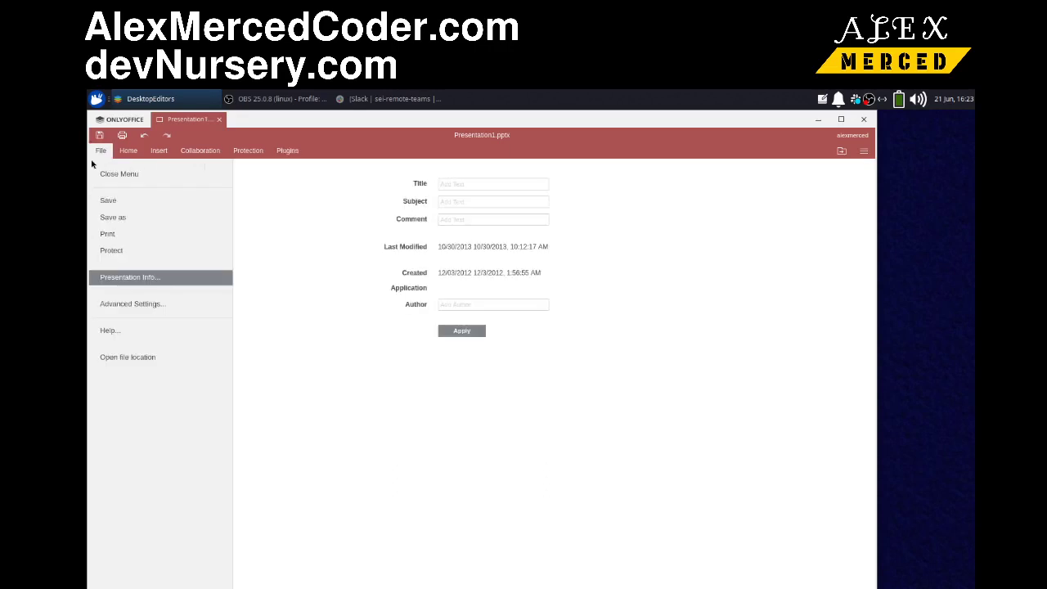
click(114, 217)
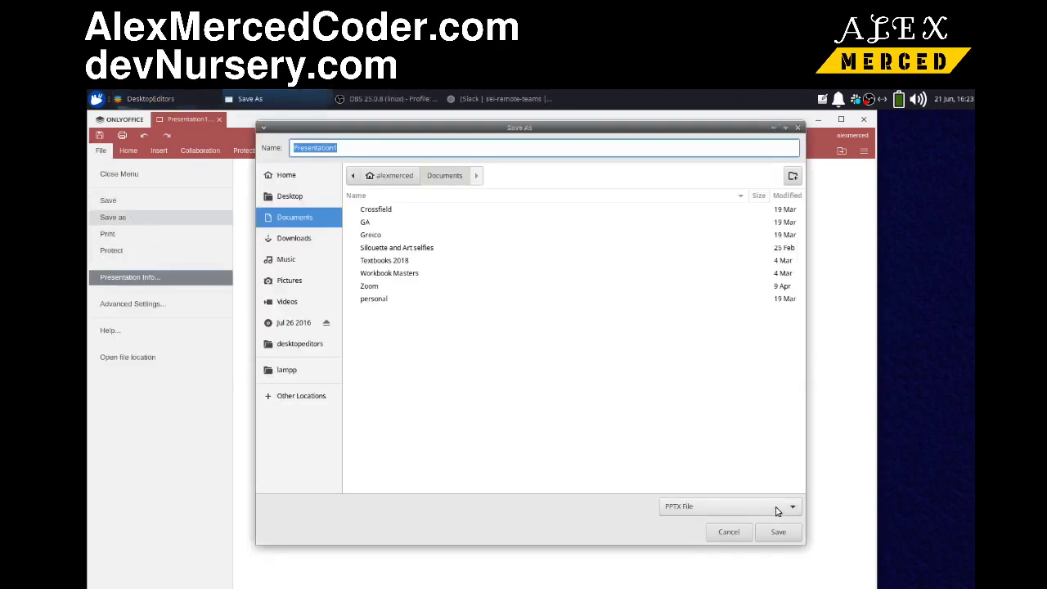
click(775, 511)
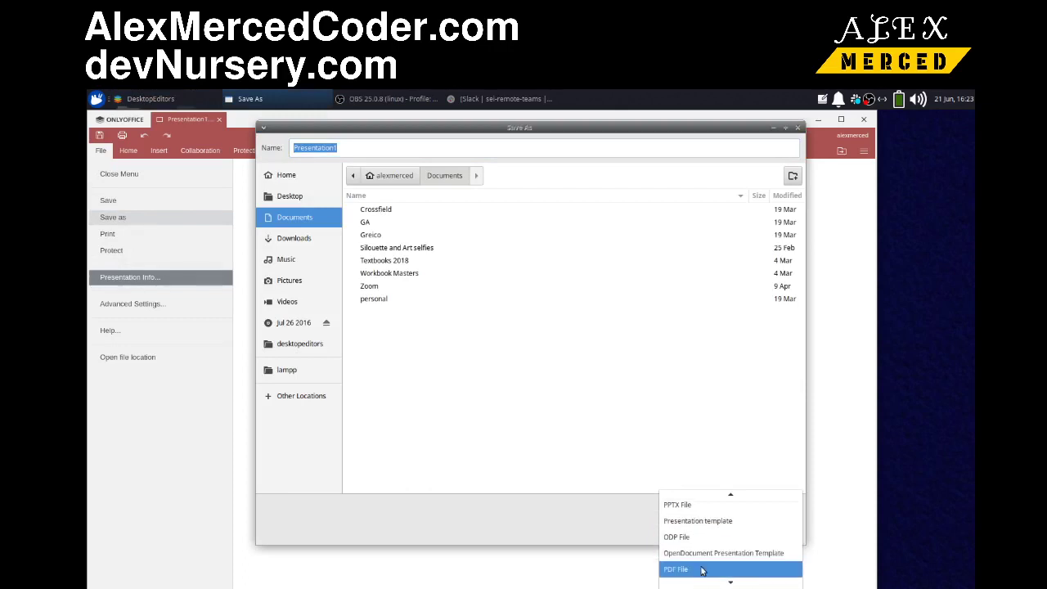
click(726, 507)
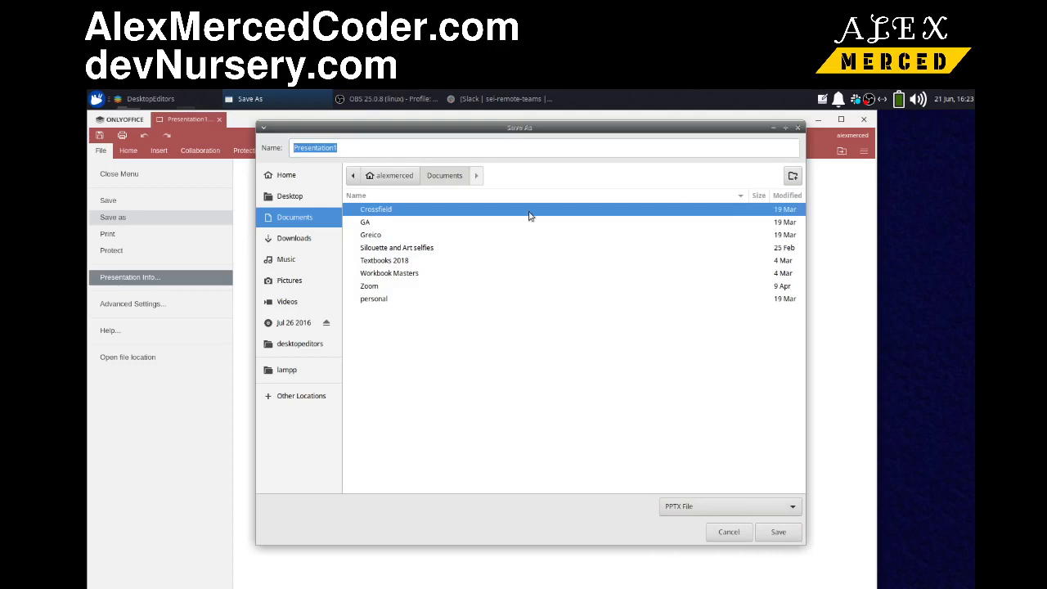
click(799, 129)
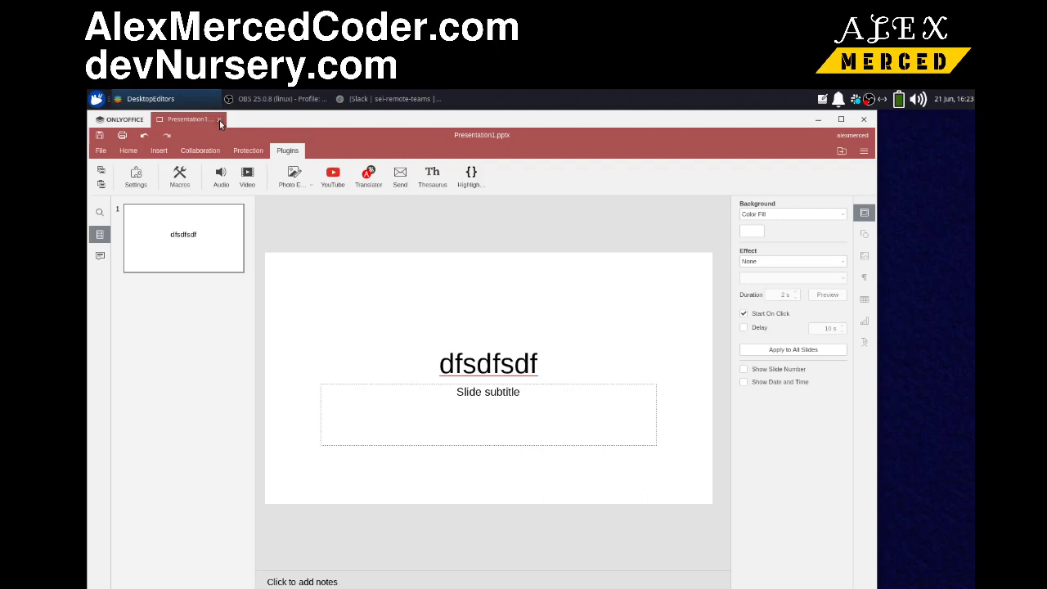
- Close Presentation1.pptx unsaved, view Connect to cloud and Settings, then exit ONLYOFFICE
click(220, 120)
click(473, 359)
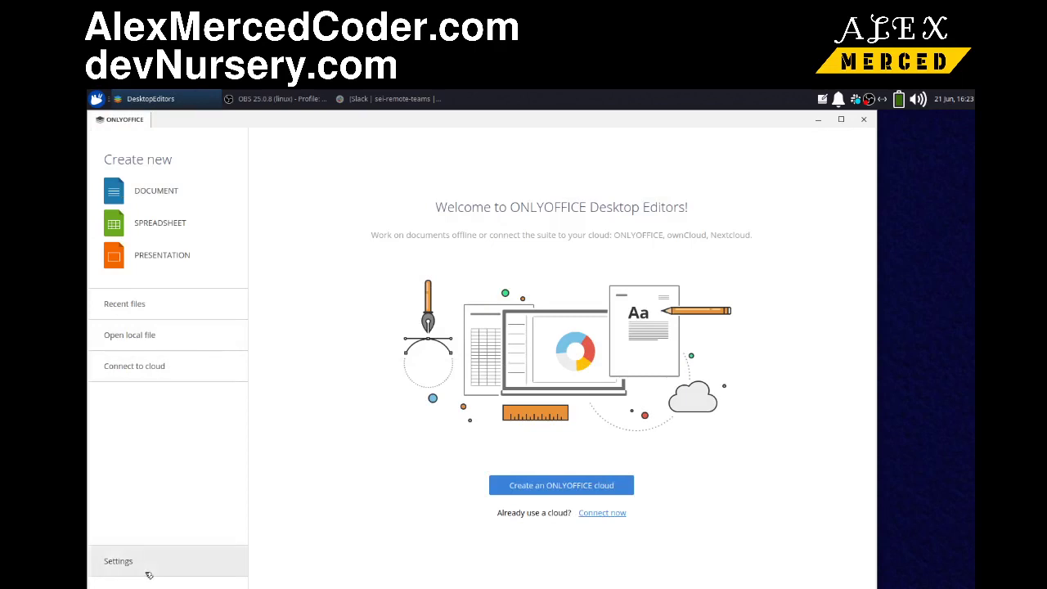
click(180, 368)
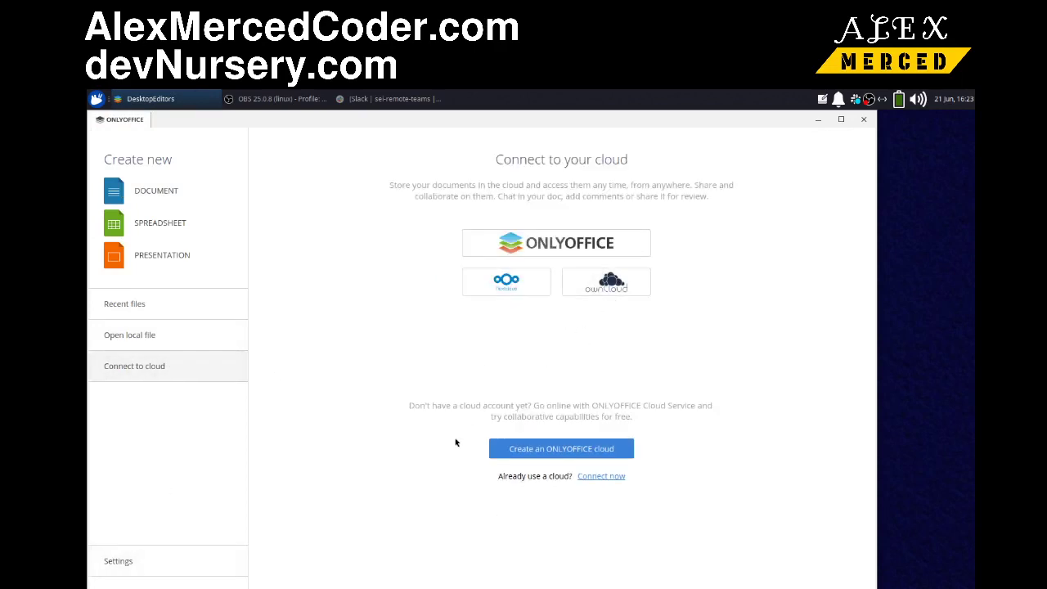
click(157, 564)
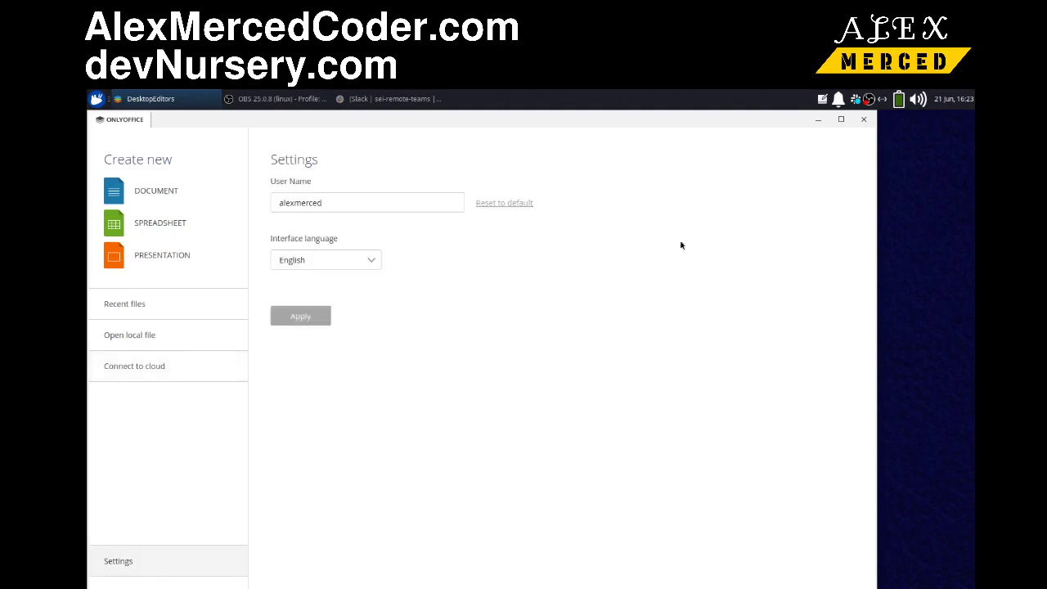
click(863, 120)
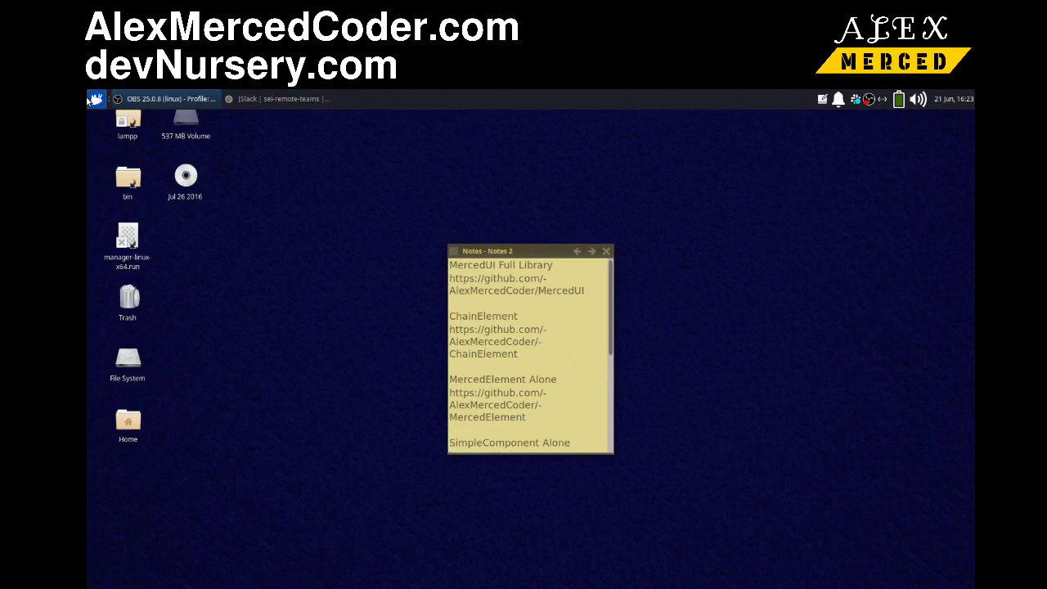
- Start LibreOffice Writer from the Whisker menu's Office category
click(96, 99)
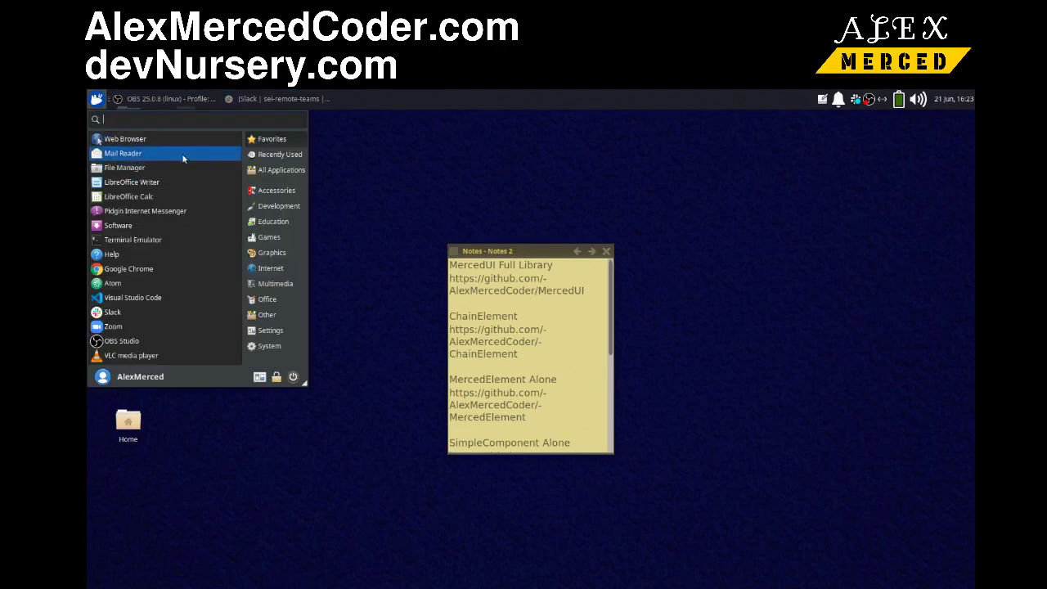
click(277, 302)
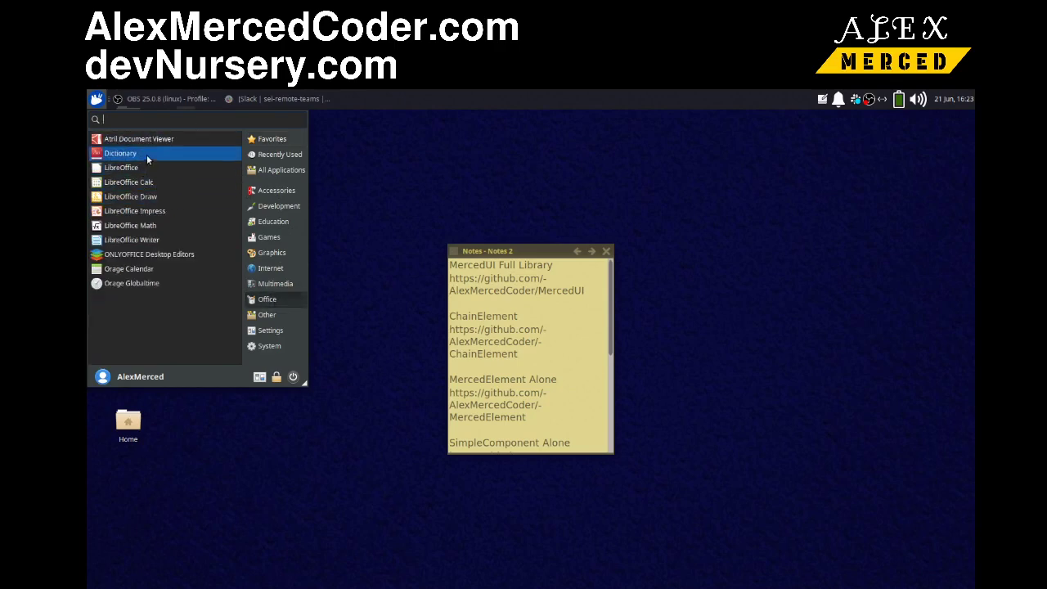
click(148, 238)
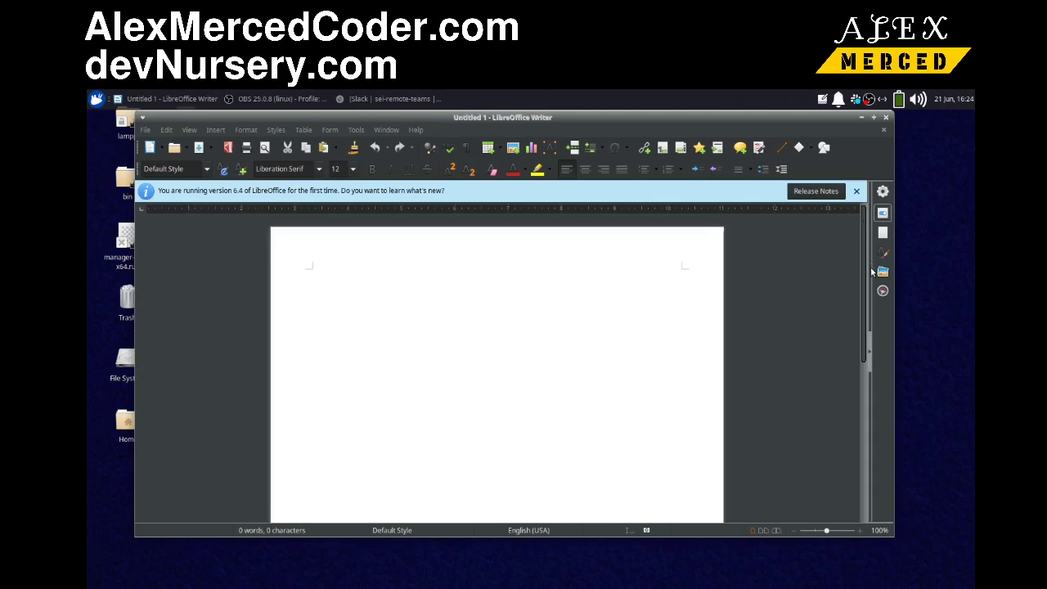
- Type a line of random letters, then look through the Edit, View, Insert, Format, Table and Help menus
click(311, 272)
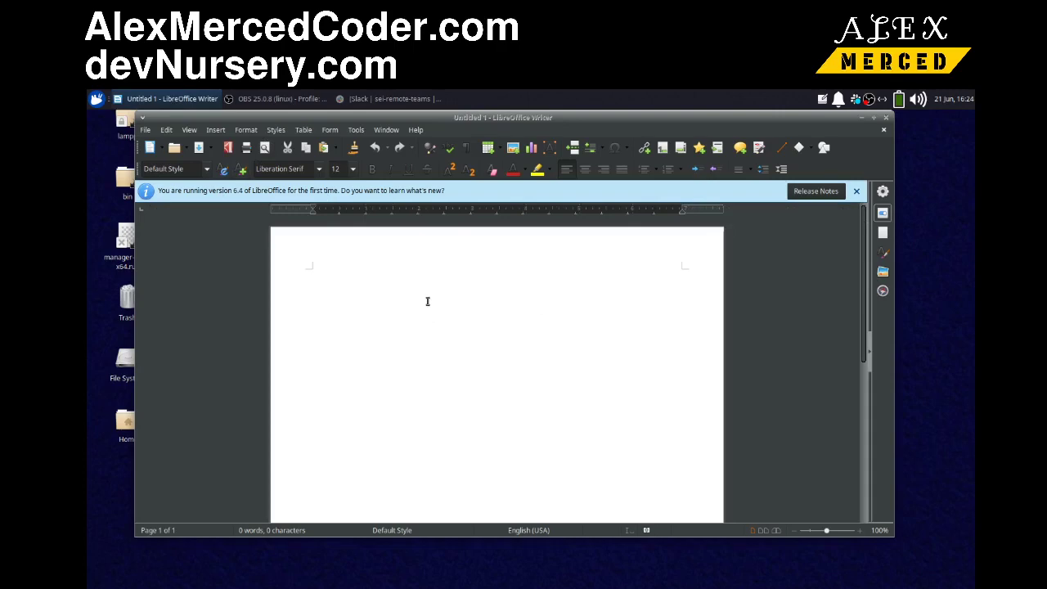
text(fdssdfsdfsdfsdfsdfsdf)
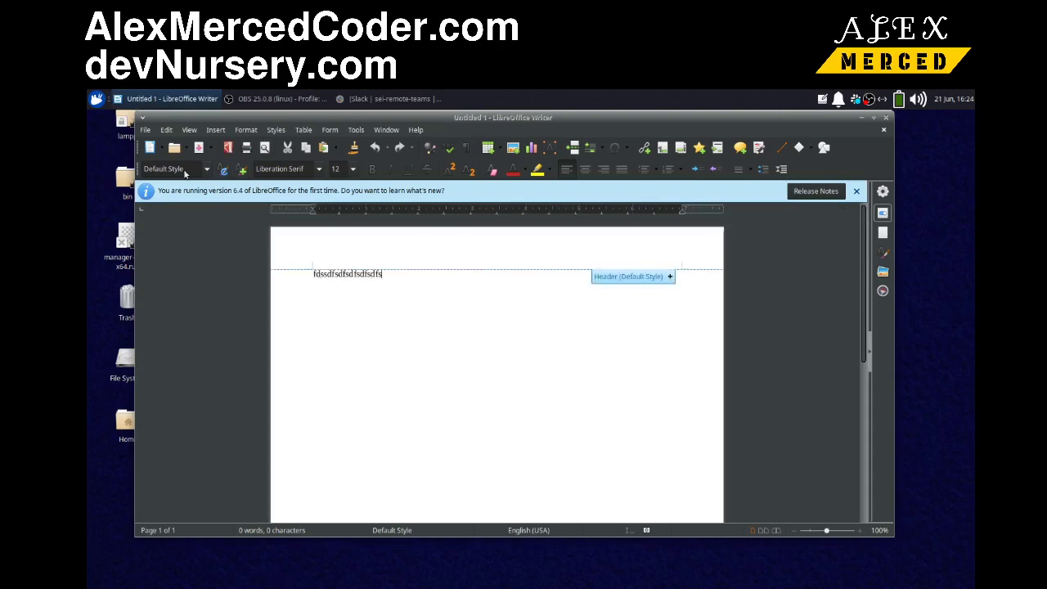
click(167, 130)
click(168, 132)
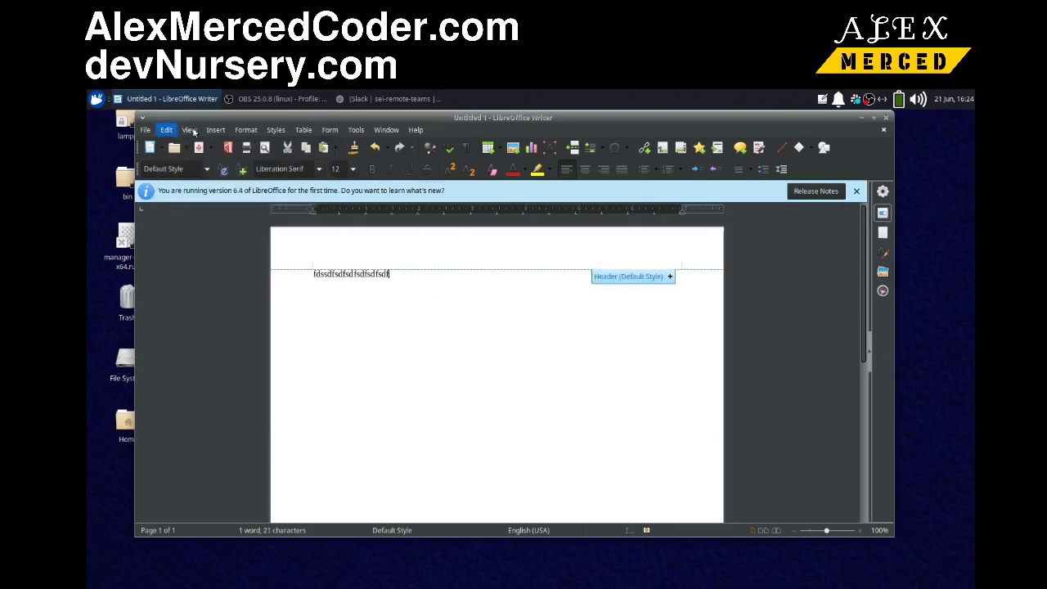
click(189, 130)
click(189, 130)
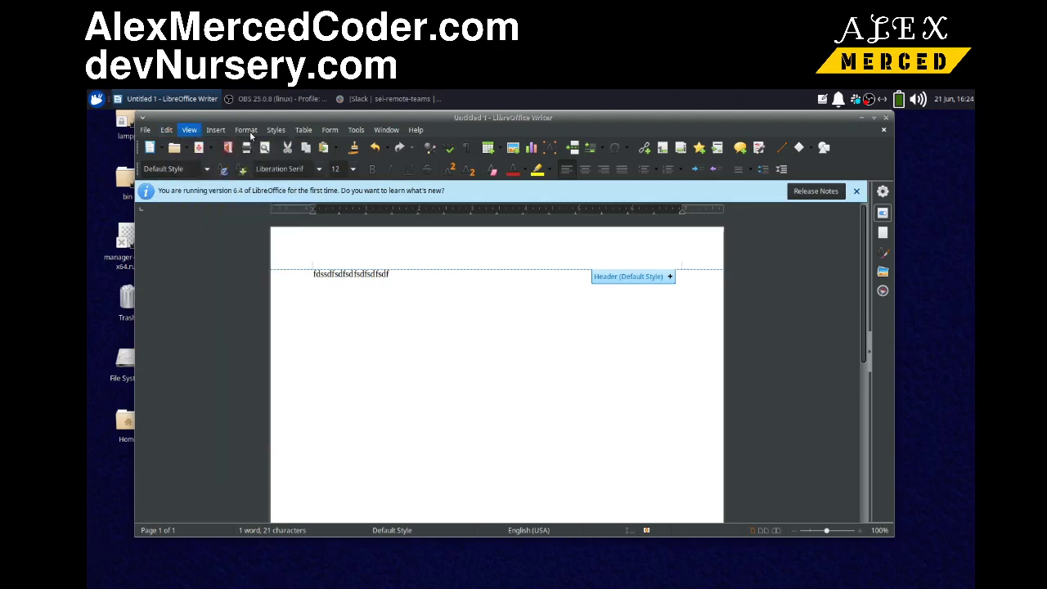
click(216, 130)
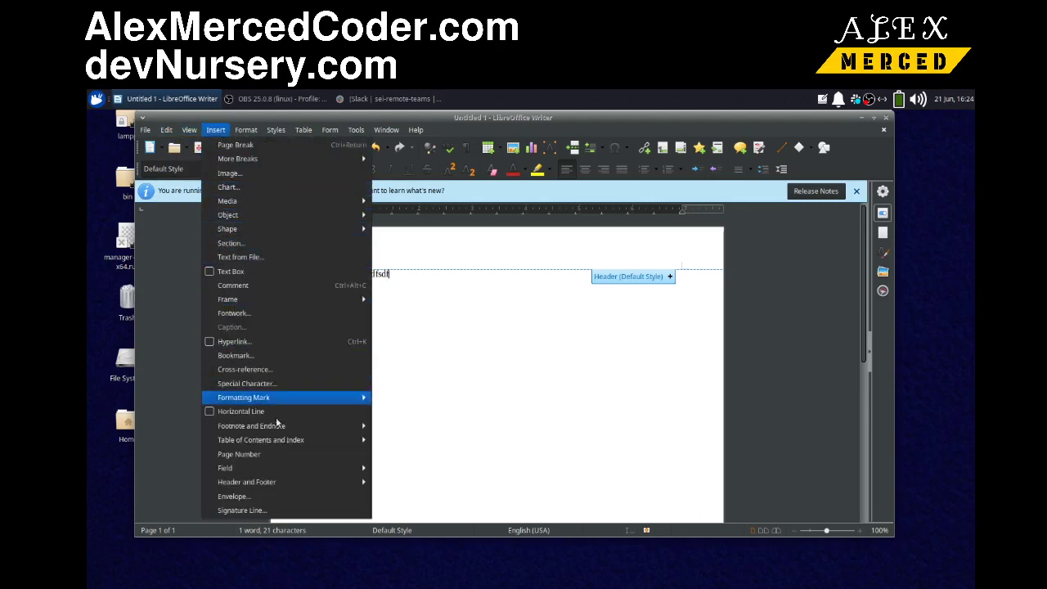
key(Escape)
click(245, 130)
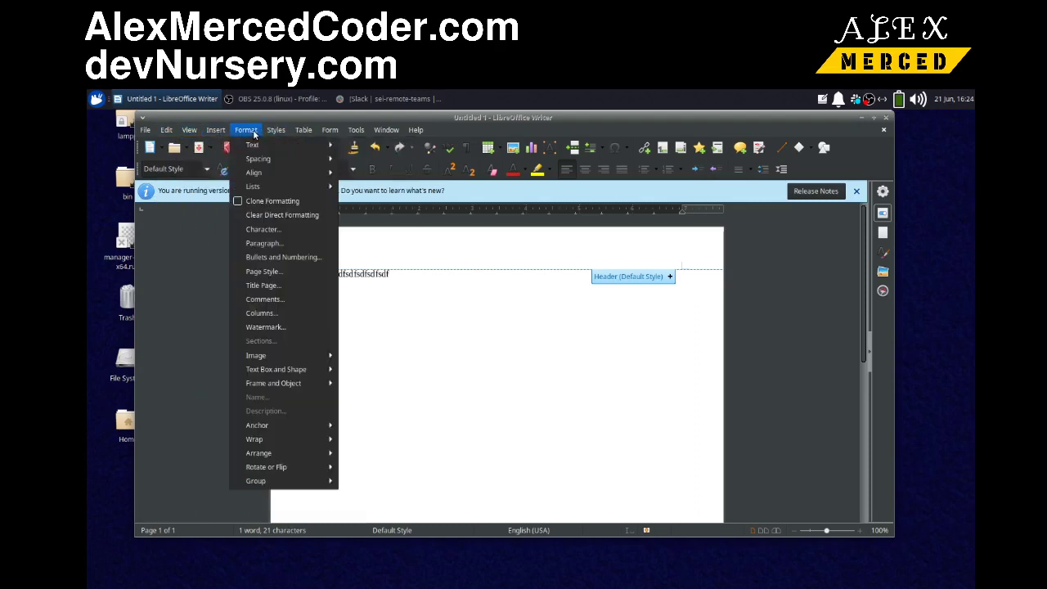
click(245, 130)
click(309, 130)
click(314, 130)
click(415, 130)
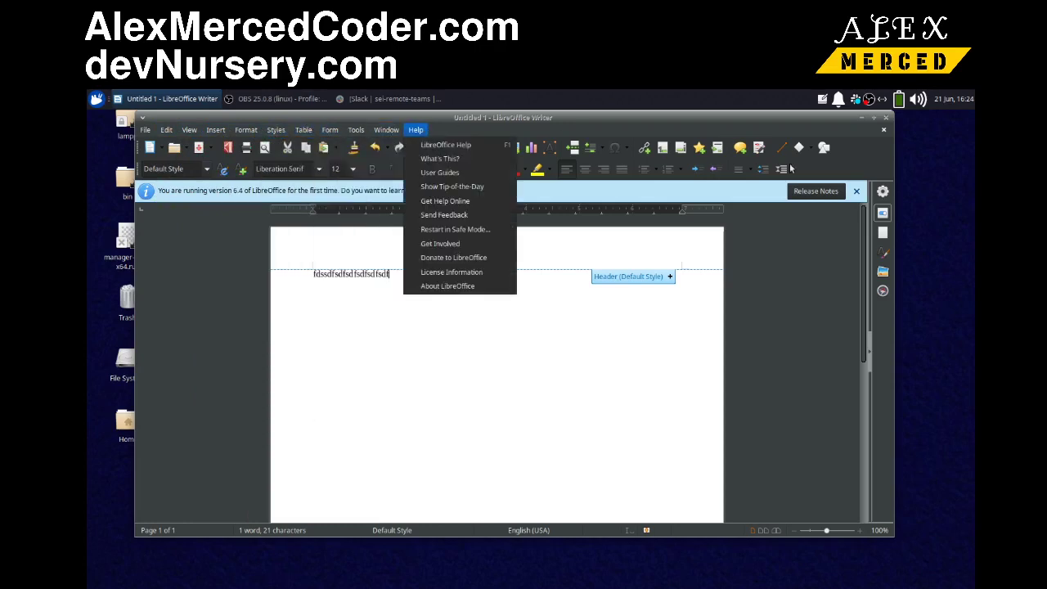
click(855, 172)
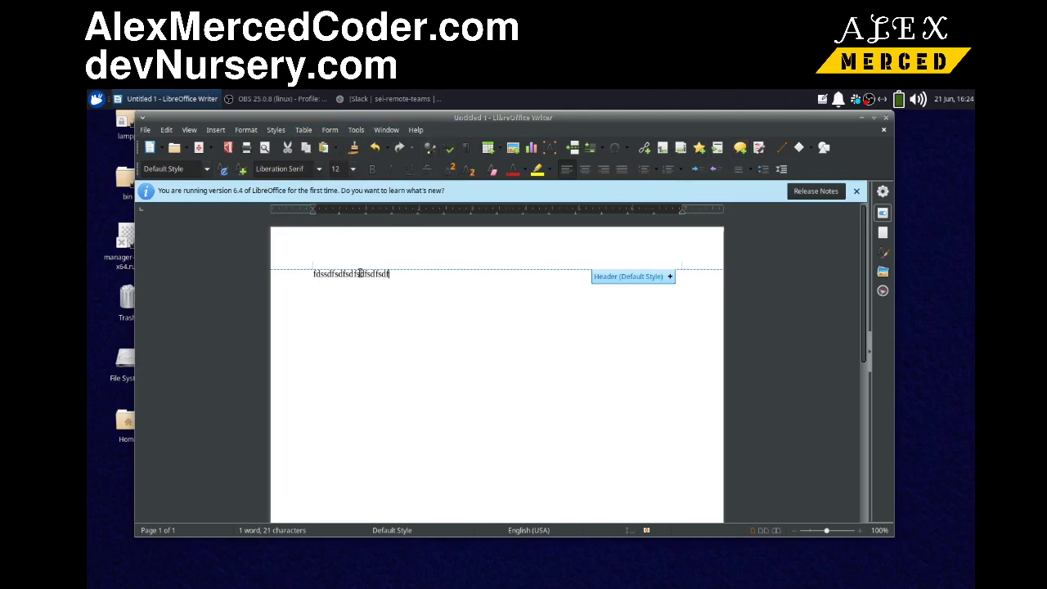
- Add more random letters and close Untitled 1, bringing up the save prompt
scroll(229, 260, down, 5)
scroll(230, 263, up, 5)
text(dsdfsdfsdfsdfsdf)
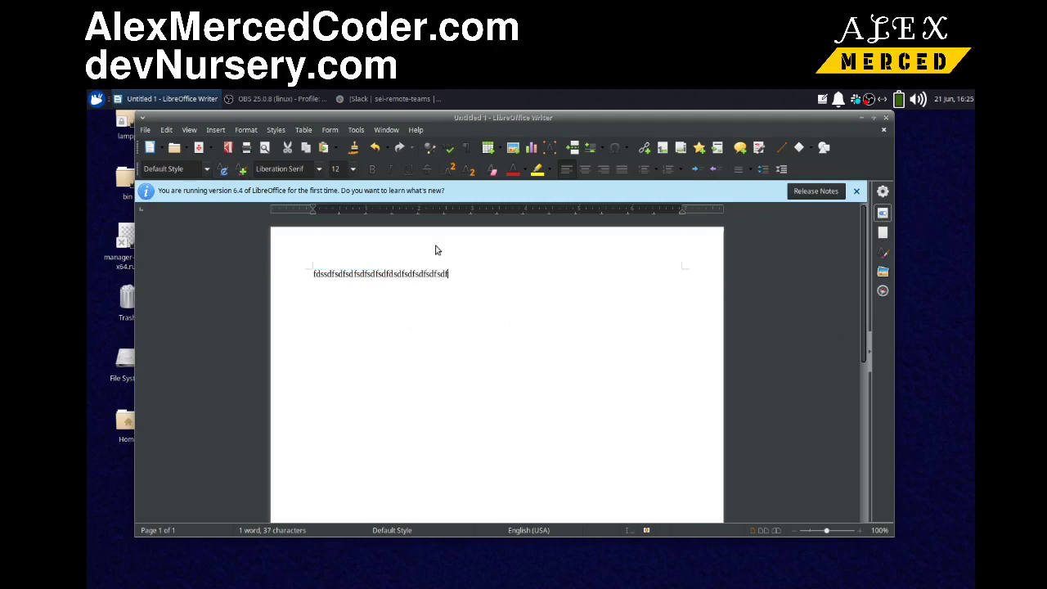
click(885, 118)
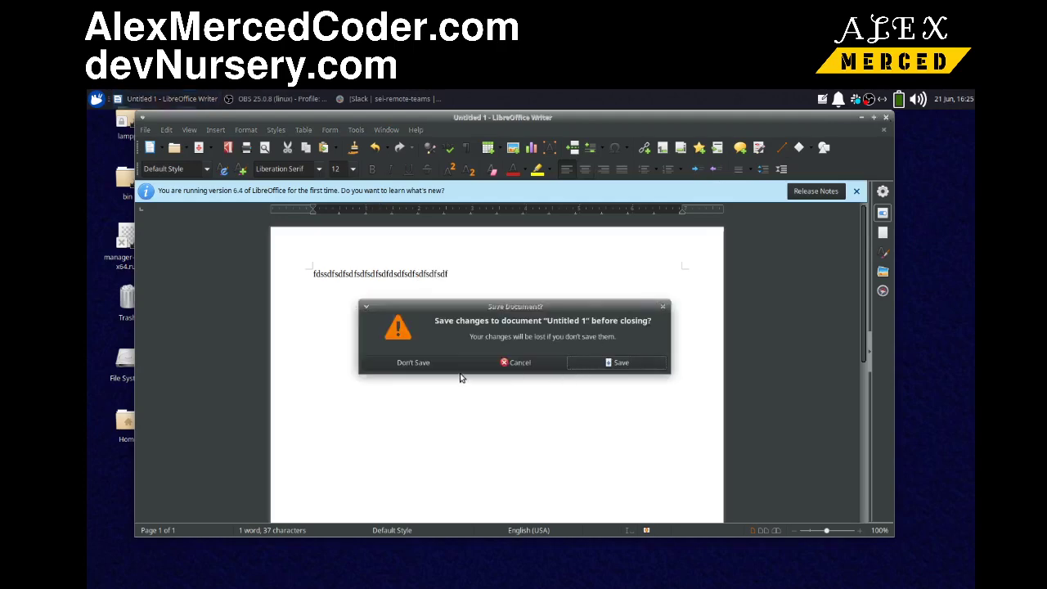
- Close Writer without saving, then launch LibreOffice Calc in a maximized window
click(421, 363)
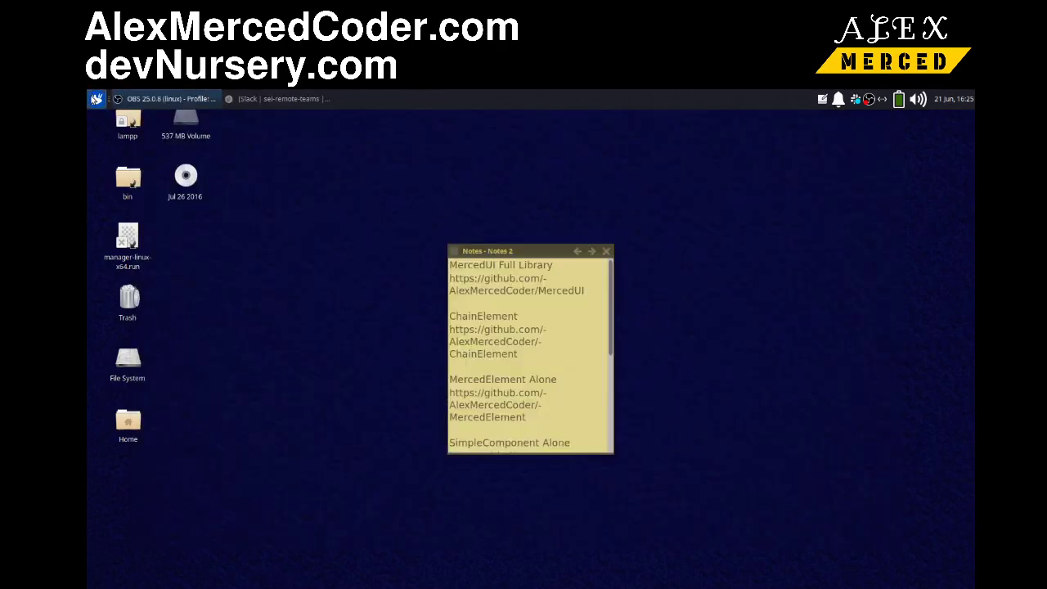
key(super)
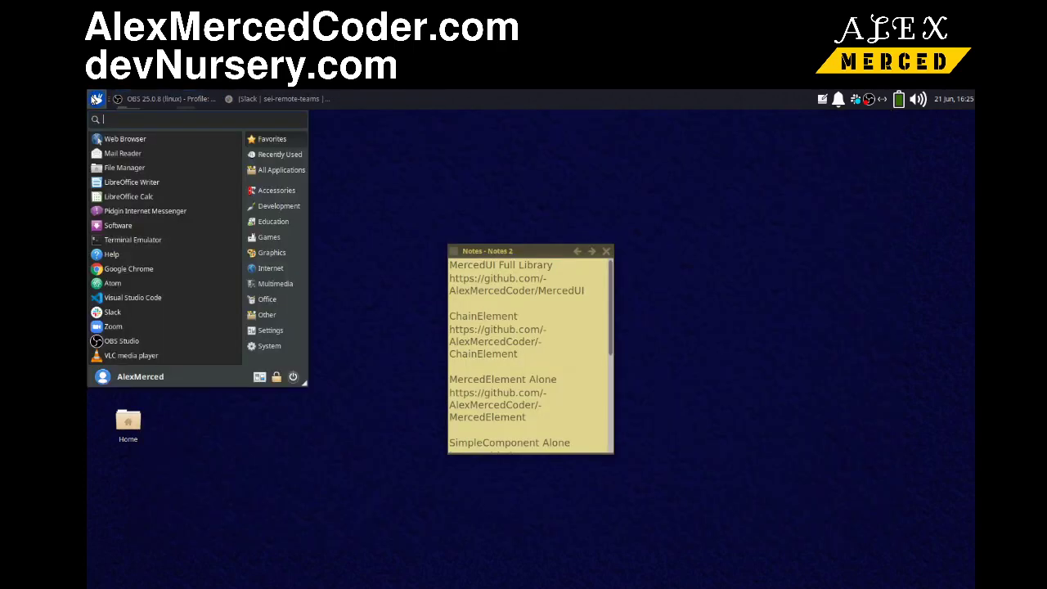
click(268, 299)
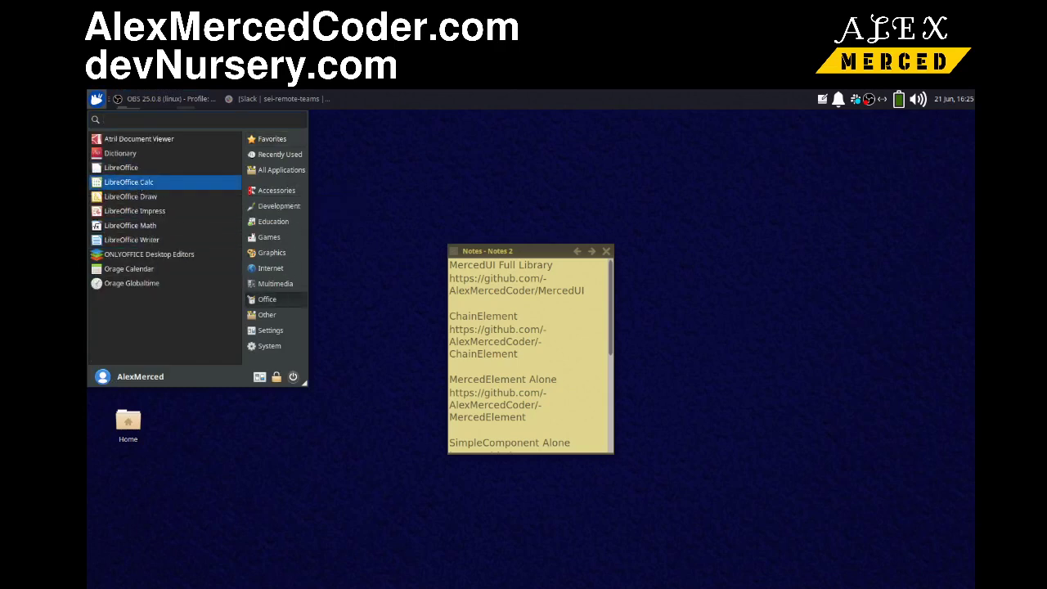
click(142, 188)
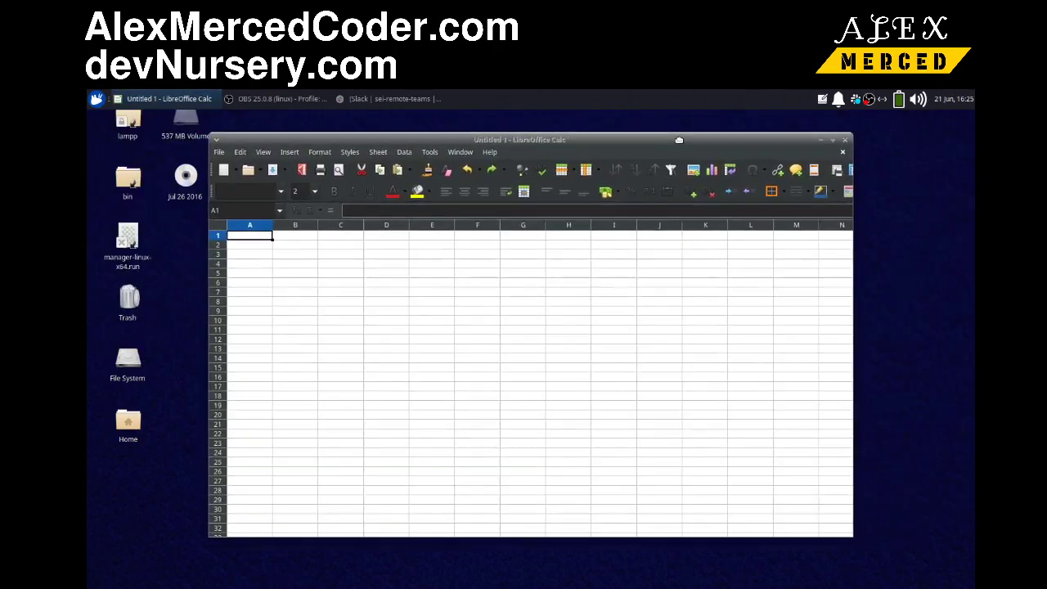
mouse_move(678, 140)
mouse_down()
mouse_move(643, 129)
mouse_move(651, 133)
mouse_up()
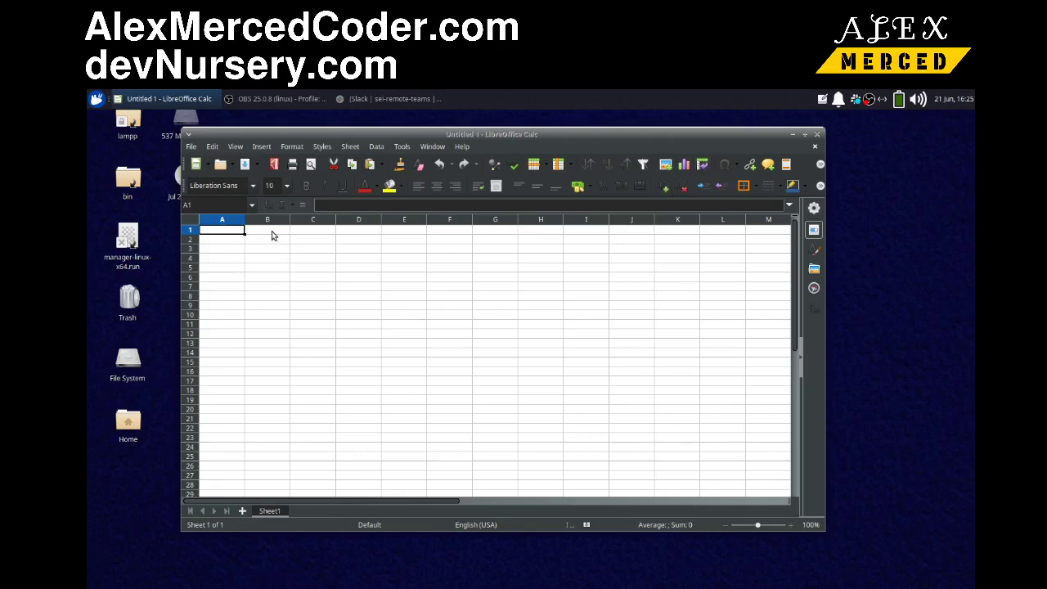
click(804, 134)
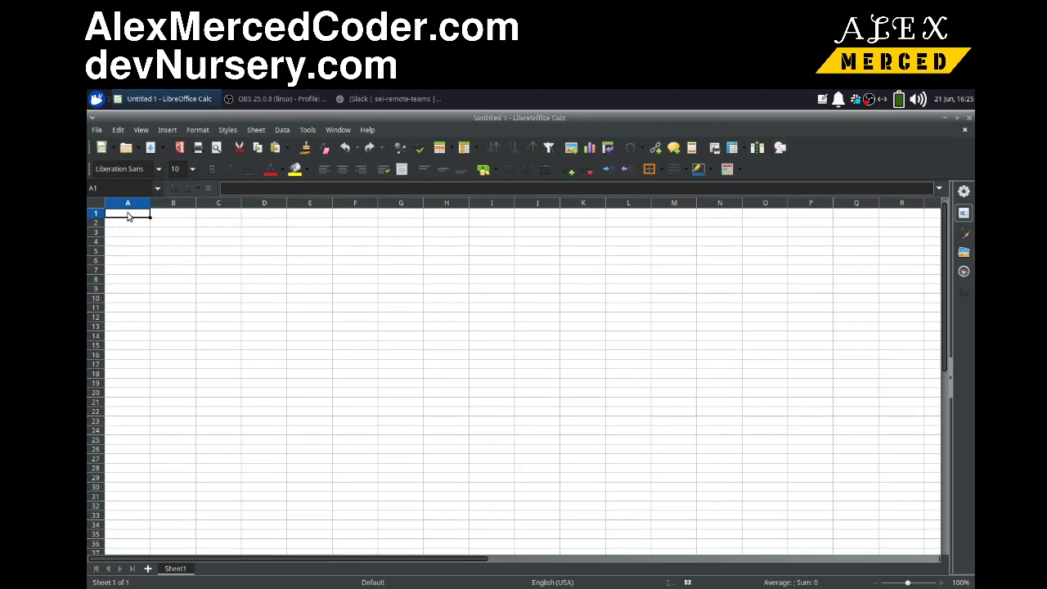
- Enter 1, 2, 3 in A1:C1 and =SUM(A1:C1) in D1, giving 6
text(1)
key(Tab)
text(2)
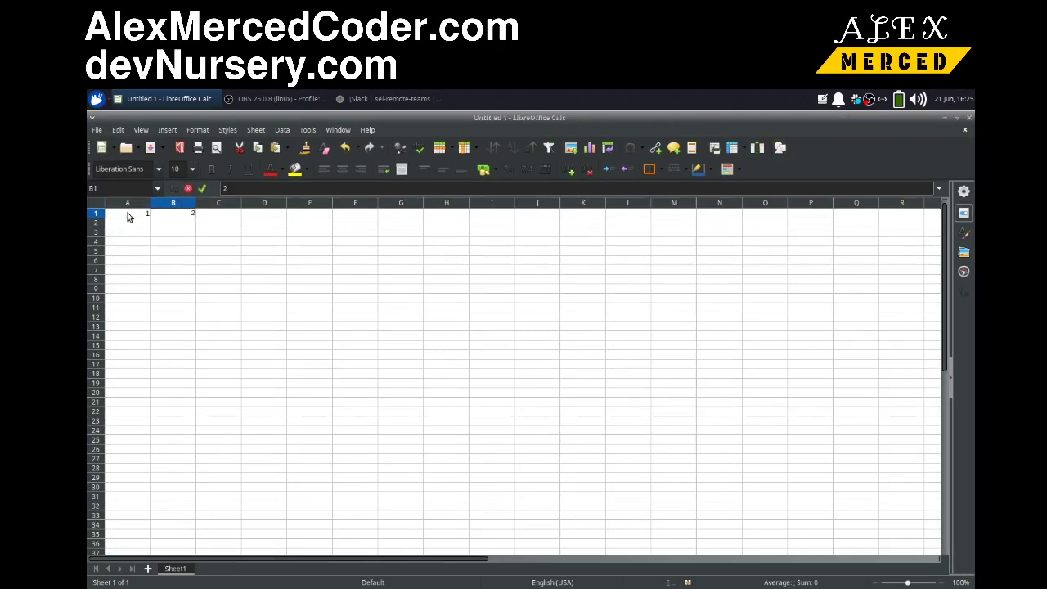
key(Tab)
text(3)
key(Tab)
text(=sum()
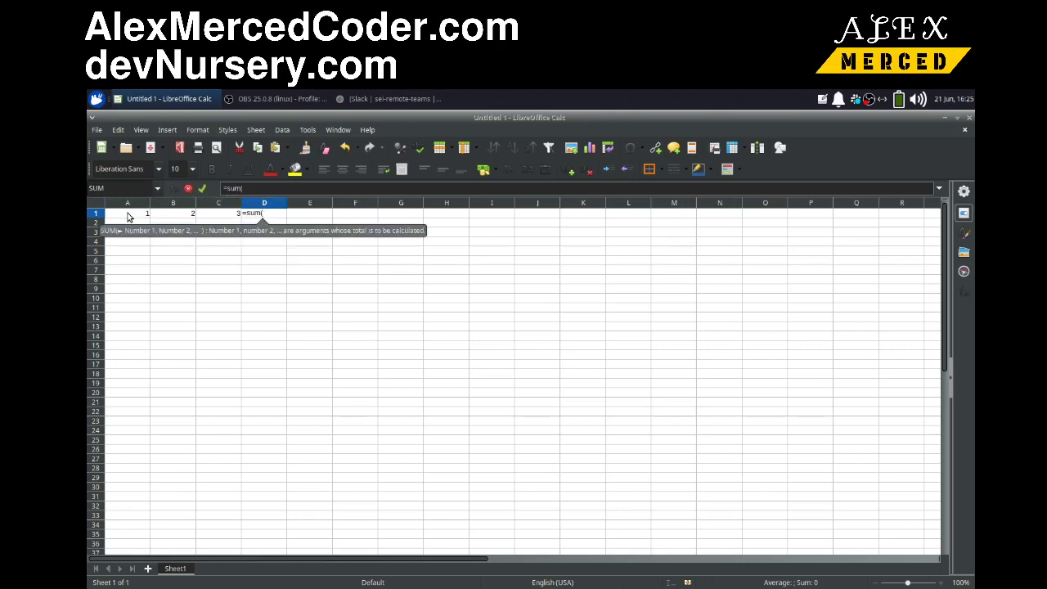
drag(128, 216, 206, 218)
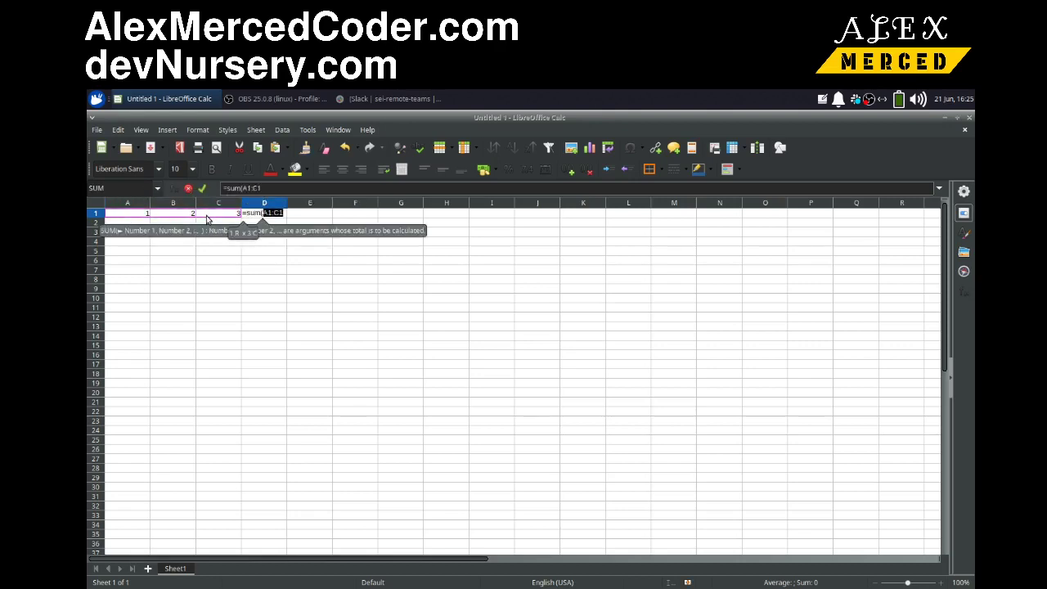
key(Return)
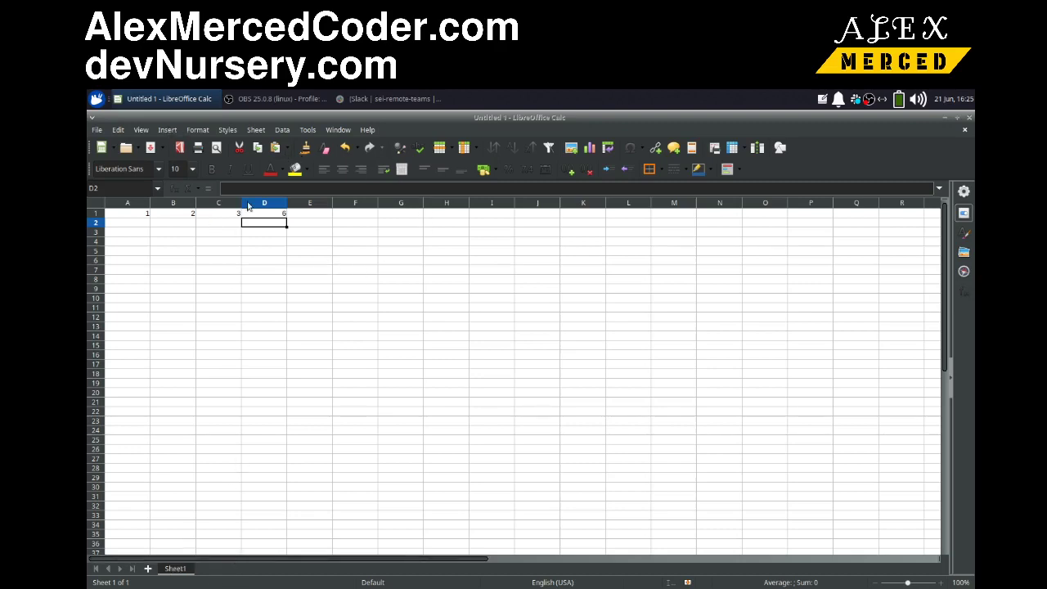
- Browse the Insert, Format, Styles, Data and Help menus, then close the spreadsheet window
click(167, 129)
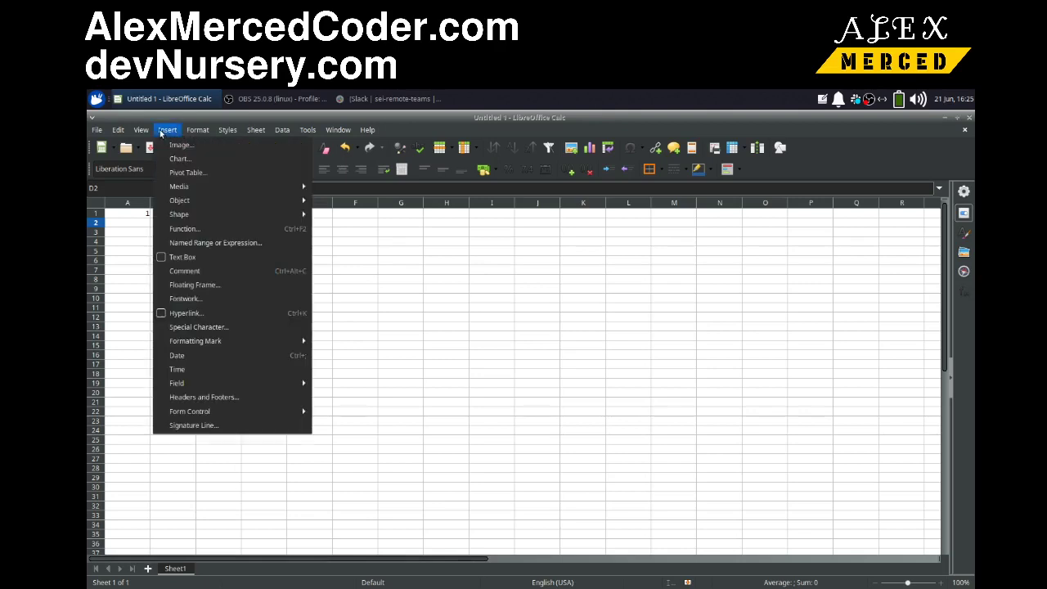
click(197, 129)
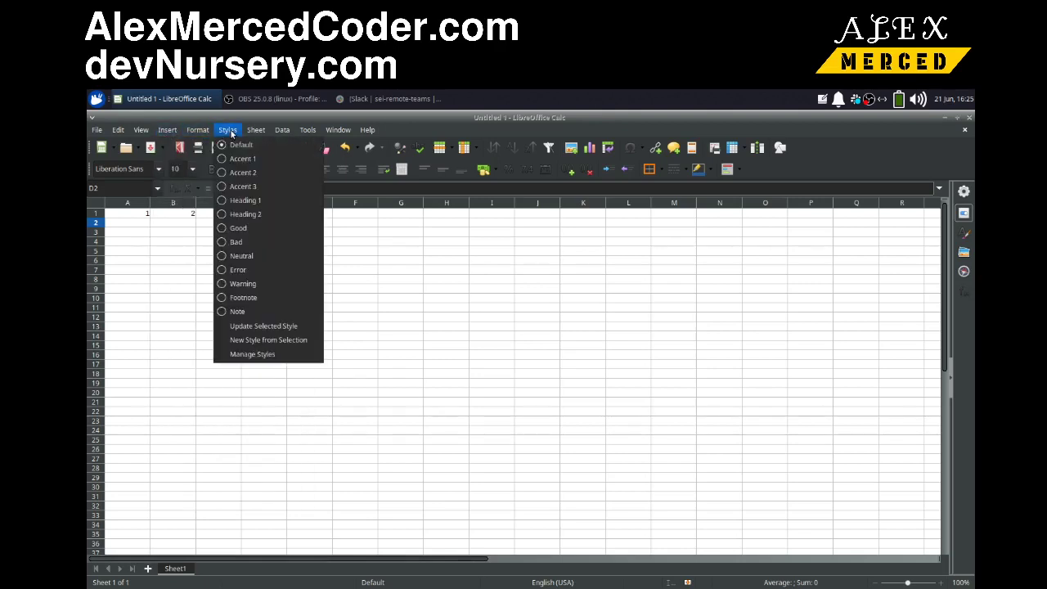
mouse_move(278, 129)
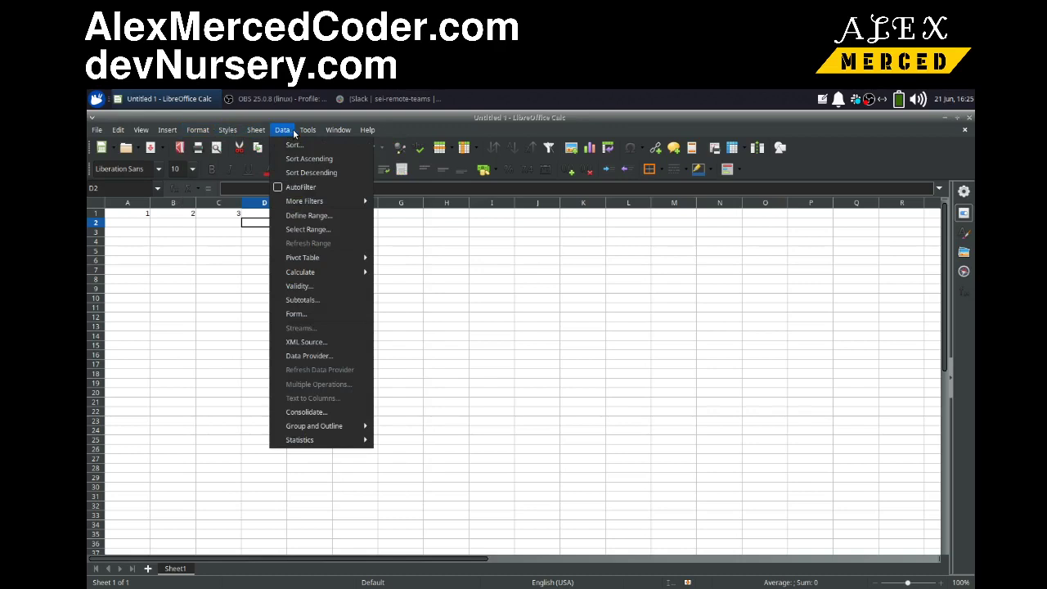
mouse_move(350, 132)
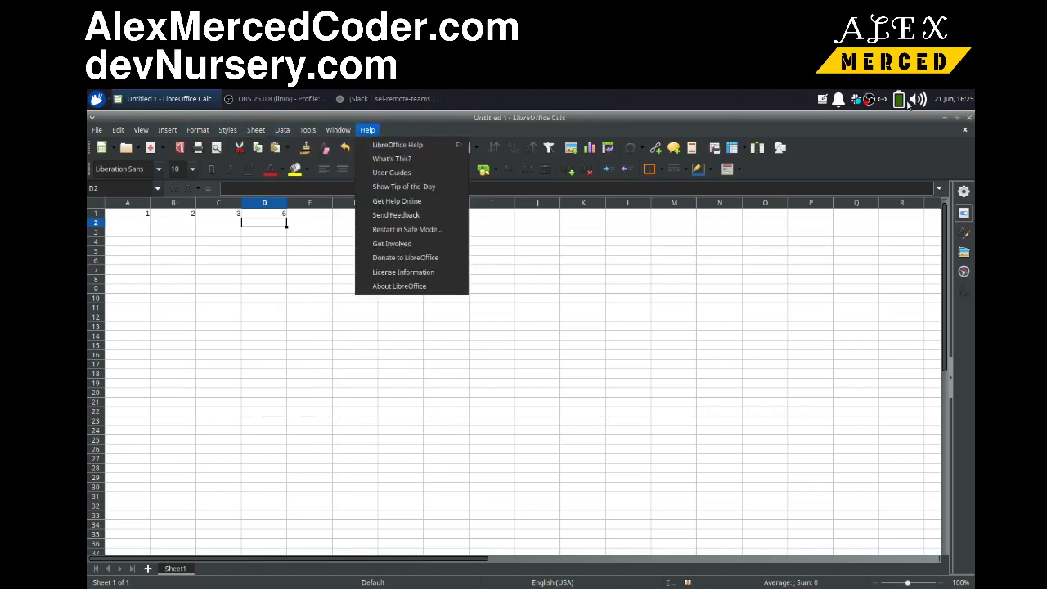
click(879, 119)
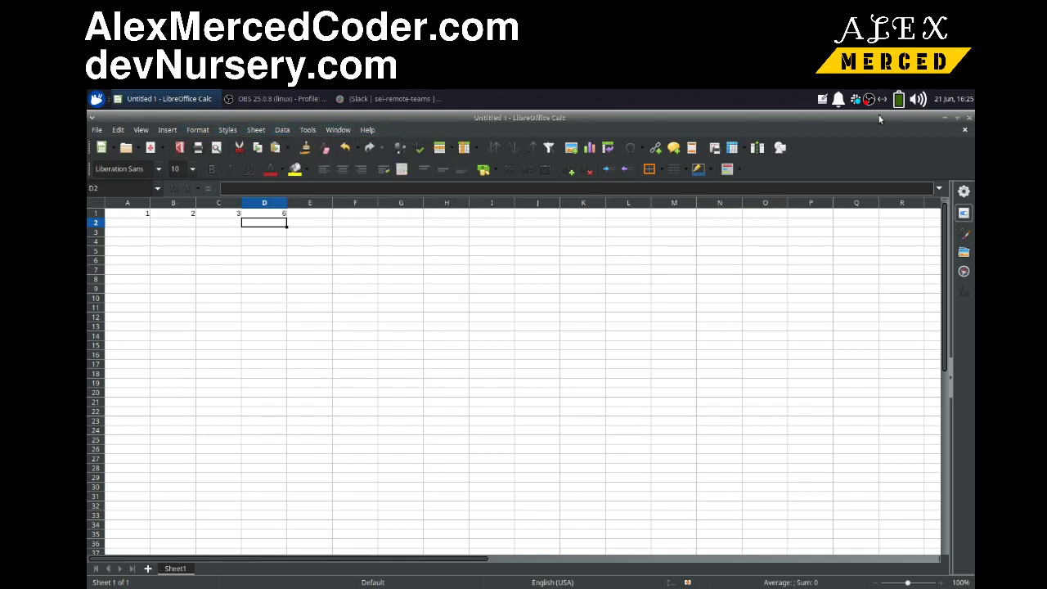
click(969, 117)
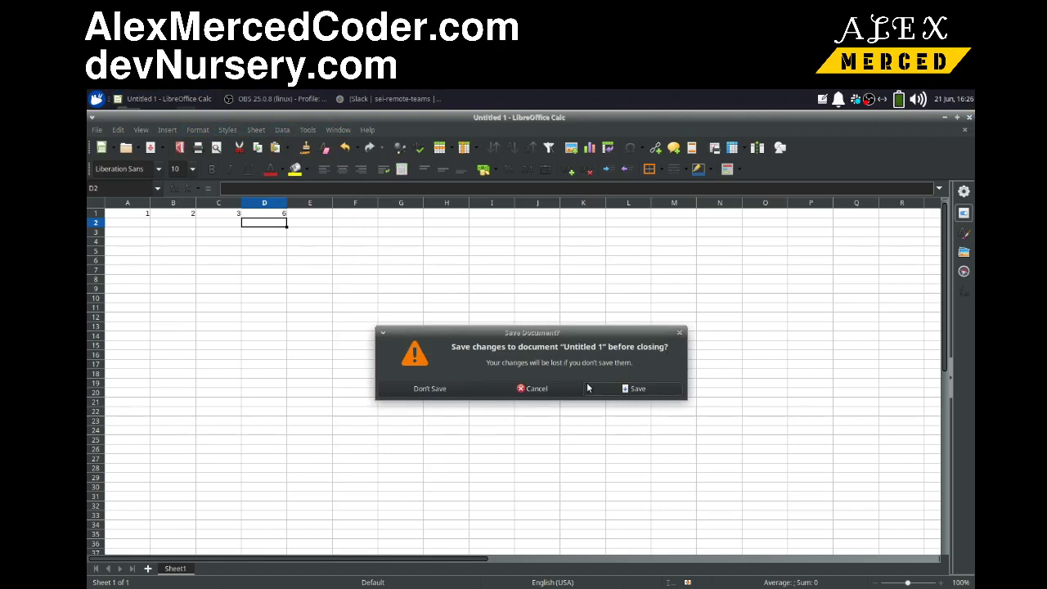
- Discard the unsaved Untitled 1 sheet and show the Office applications in the Whisker menu
click(432, 388)
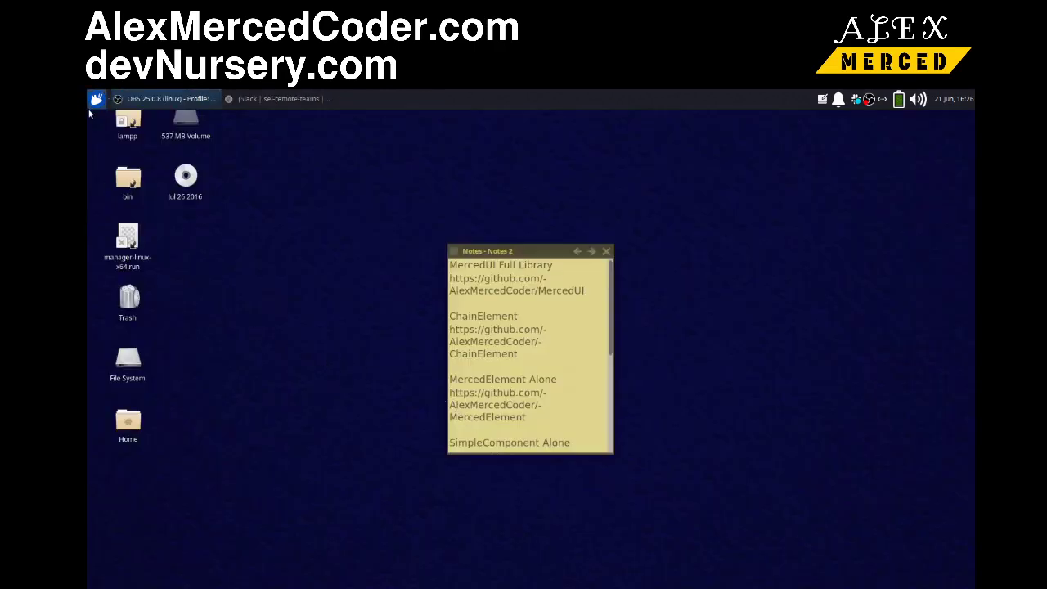
click(94, 100)
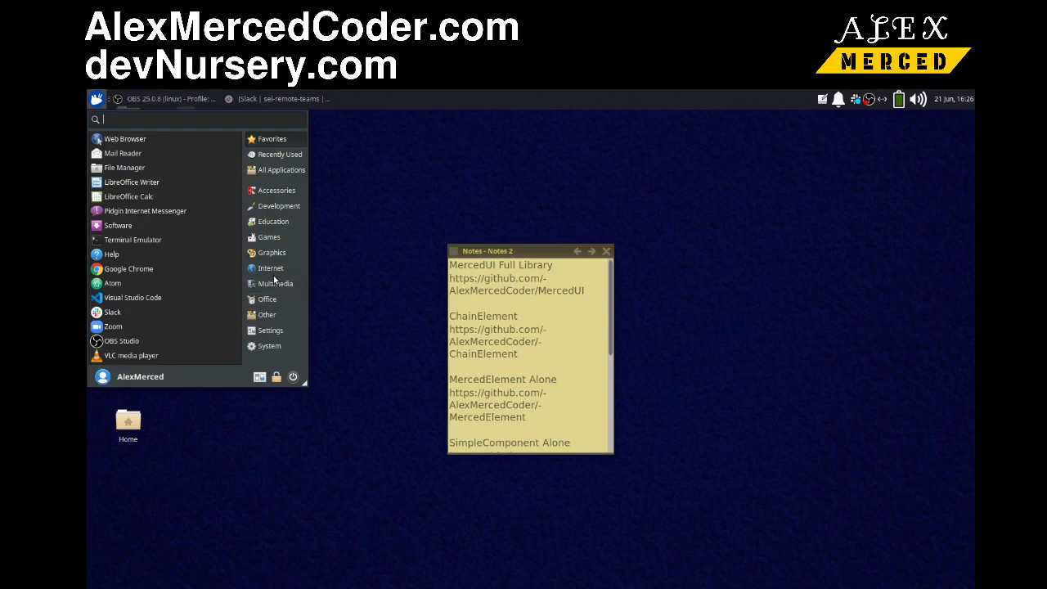
click(268, 299)
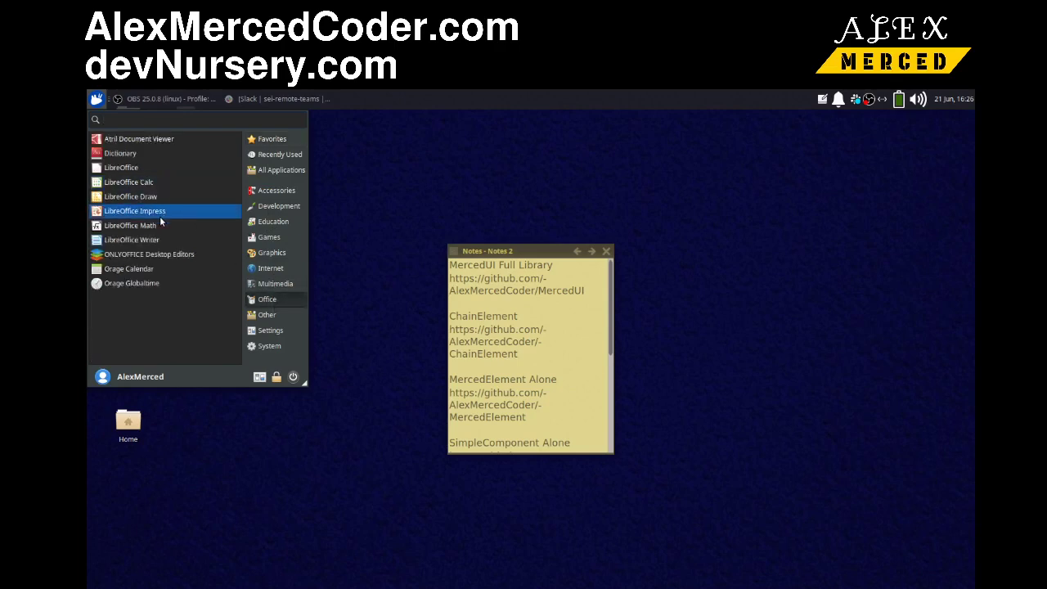
- Launch LibreOffice Impress, start a presentation from the DNA template and look at its menus
click(133, 213)
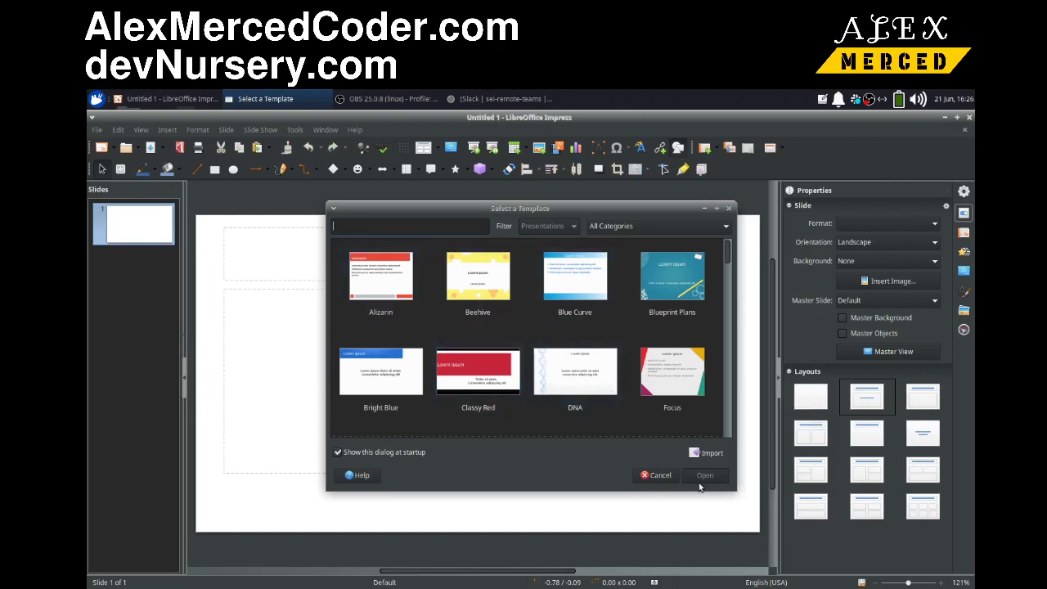
key(Escape)
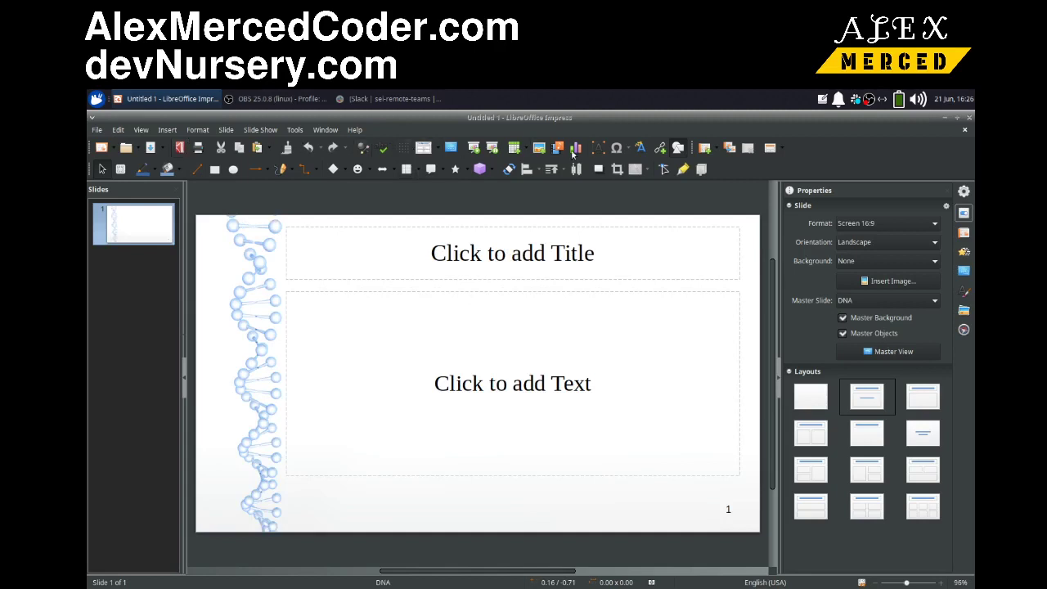
click(196, 130)
- Close the Impress presentation and bring up the applications menu
click(969, 117)
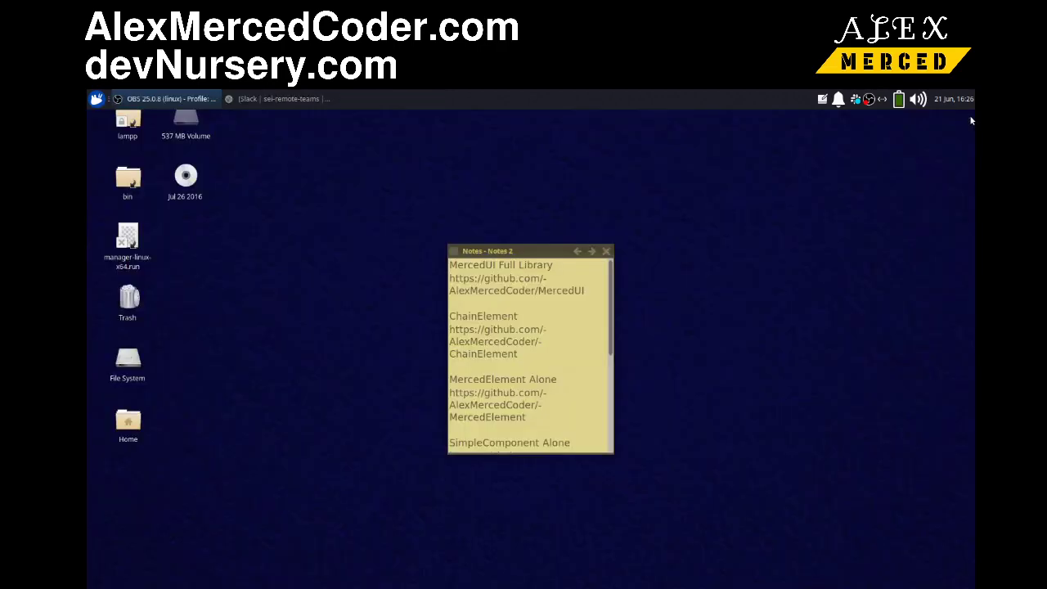
click(96, 105)
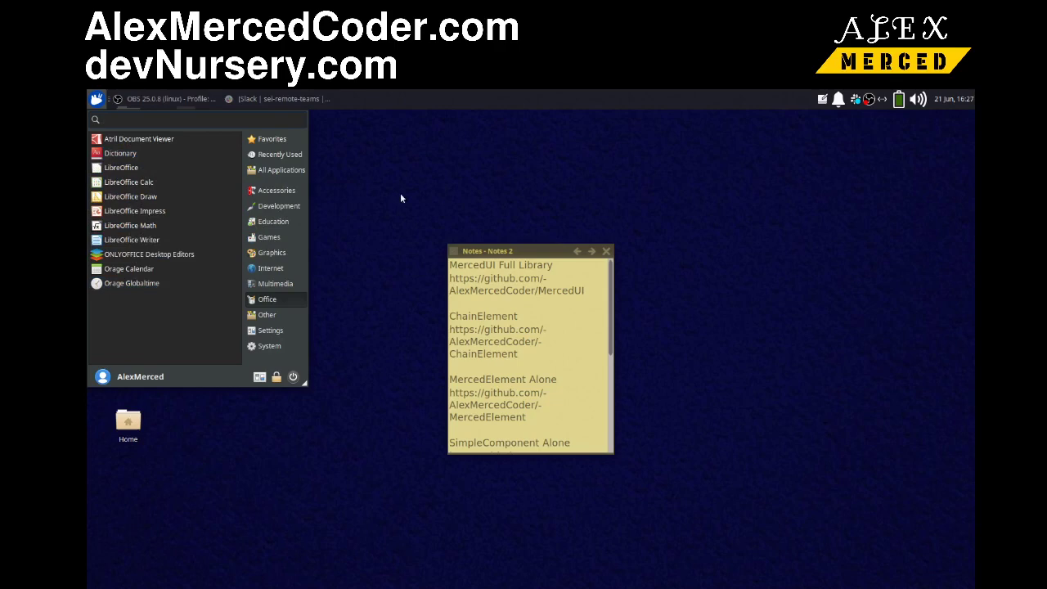
click(503, 201)
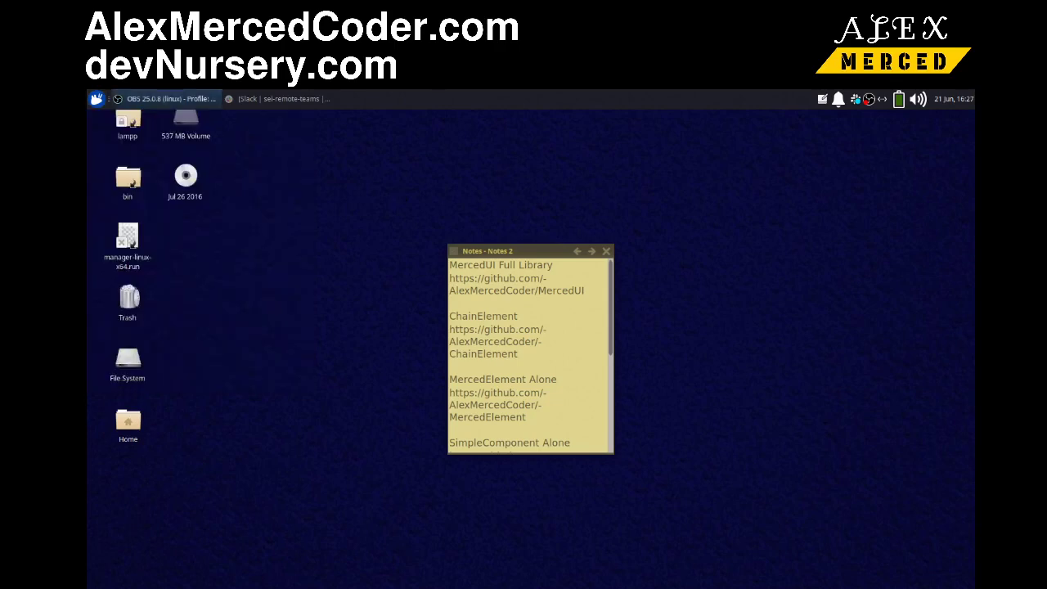
click(96, 98)
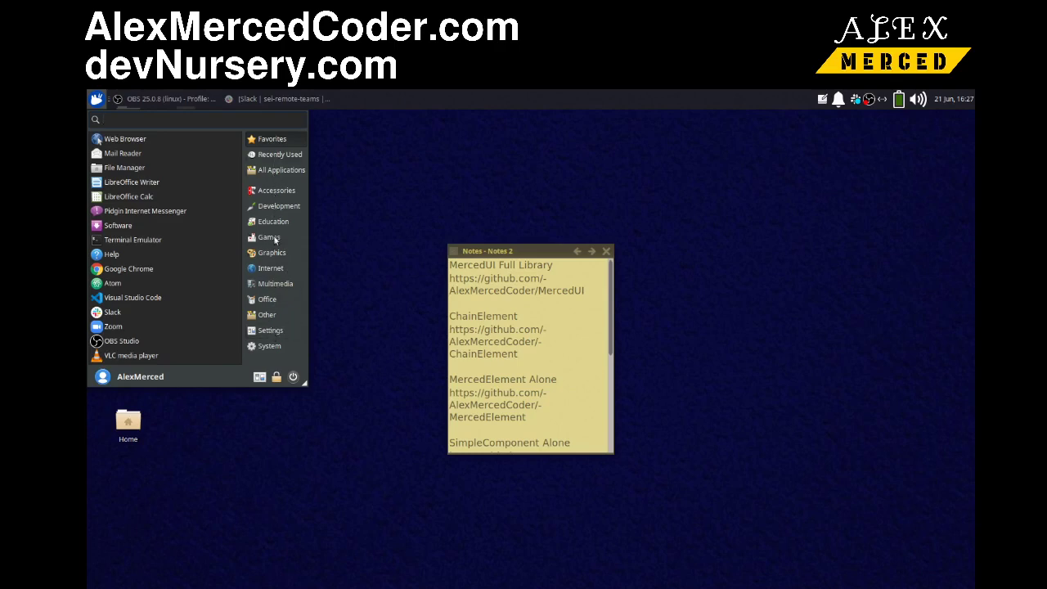
- Show the Settings applications and scroll through the list
click(270, 330)
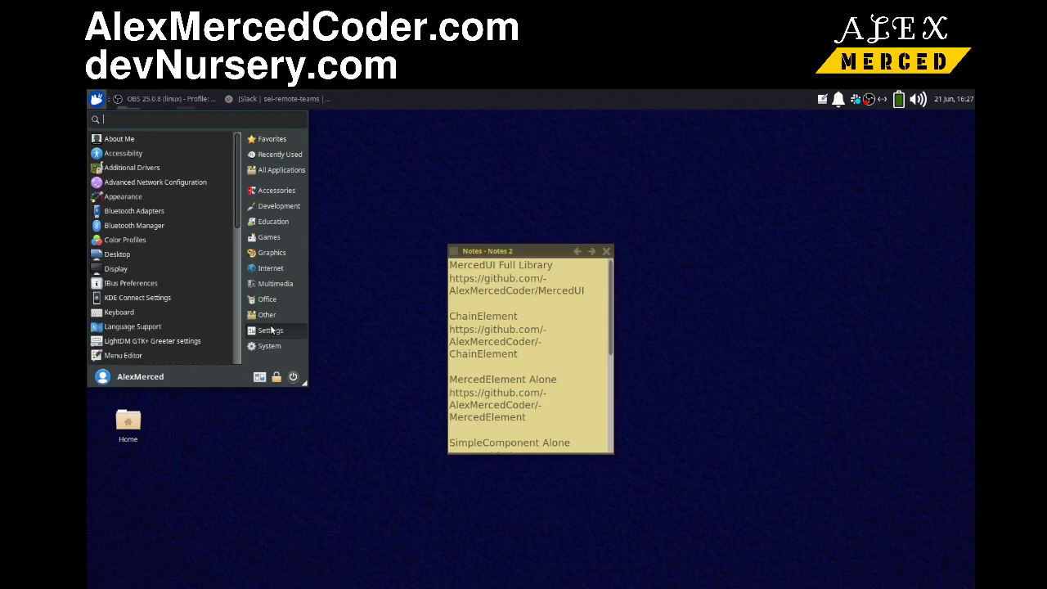
scroll(178, 263, down, 5)
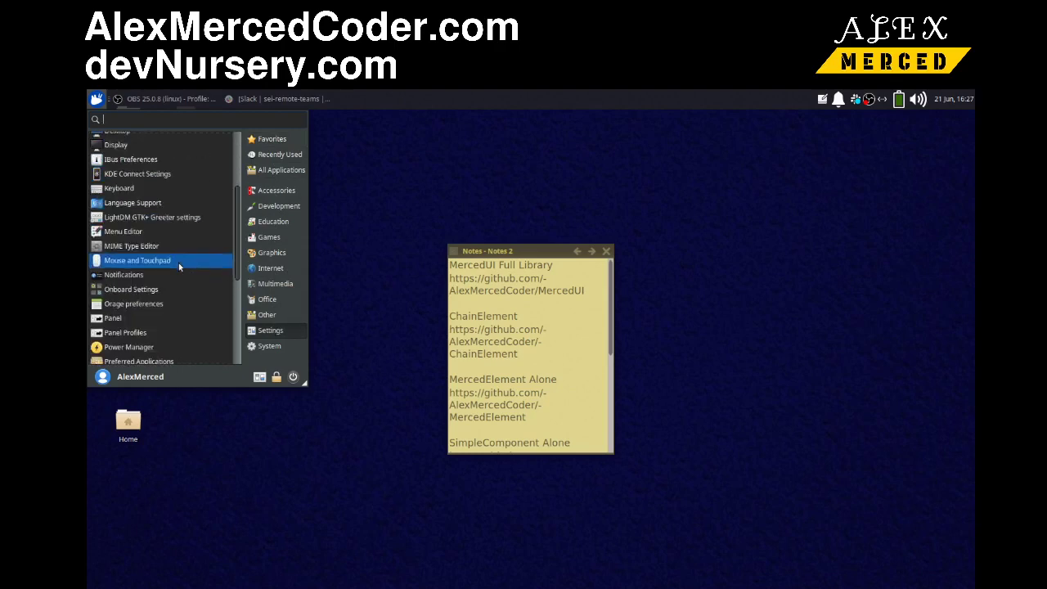
scroll(178, 262, down, 4)
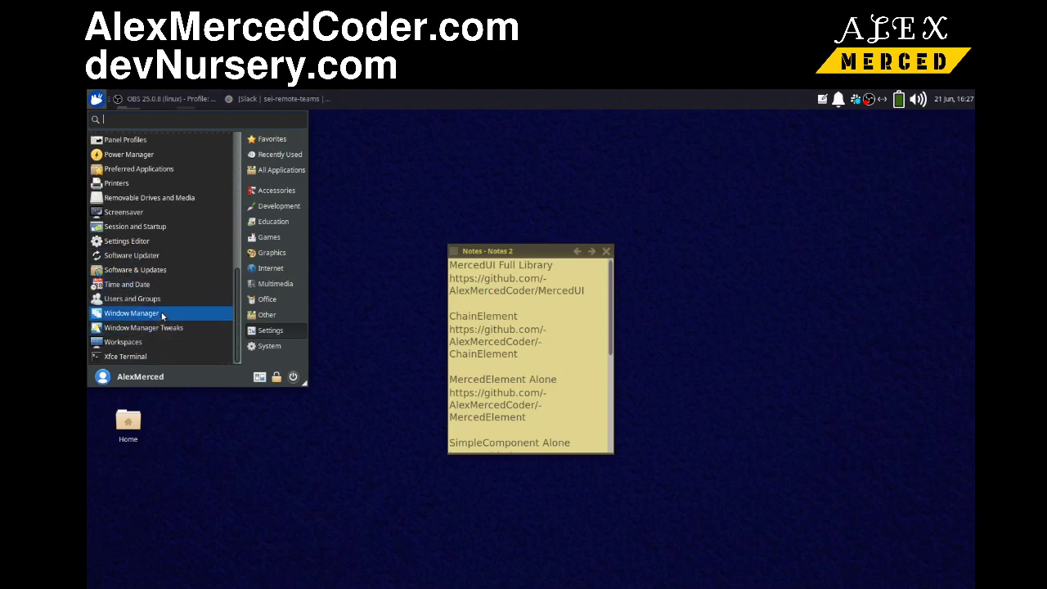
scroll(163, 314, up, 5)
scroll(163, 314, up, 4)
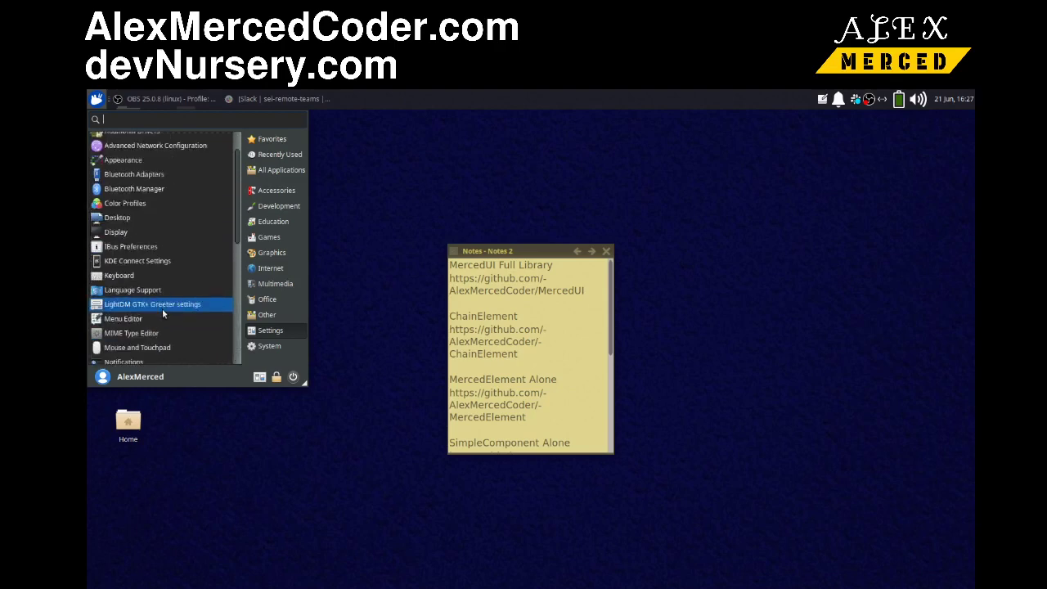
- Check the Other, Office and System categories, then return to the Settings list
click(284, 317)
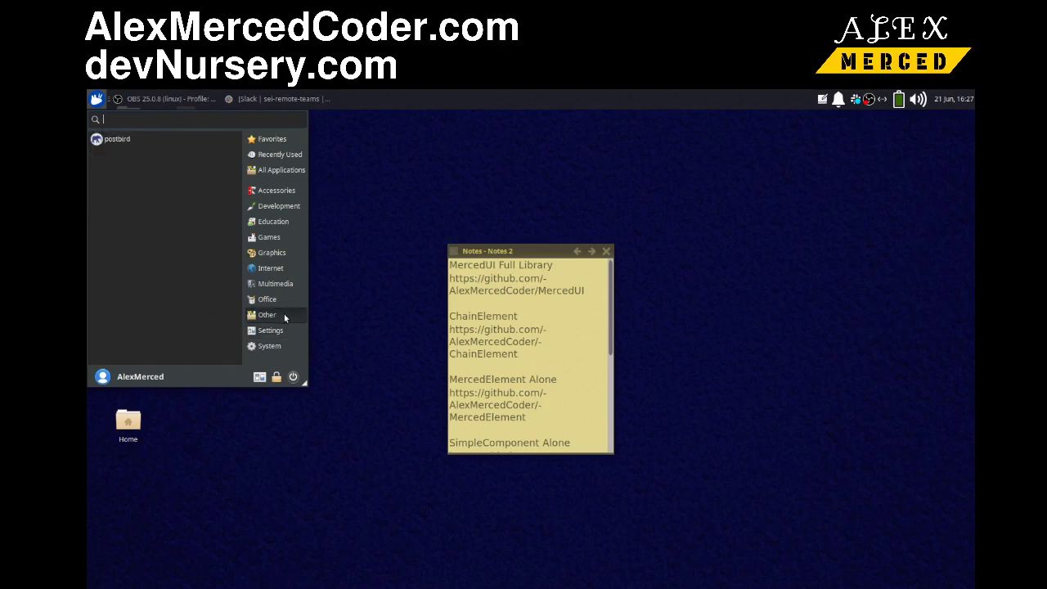
click(285, 299)
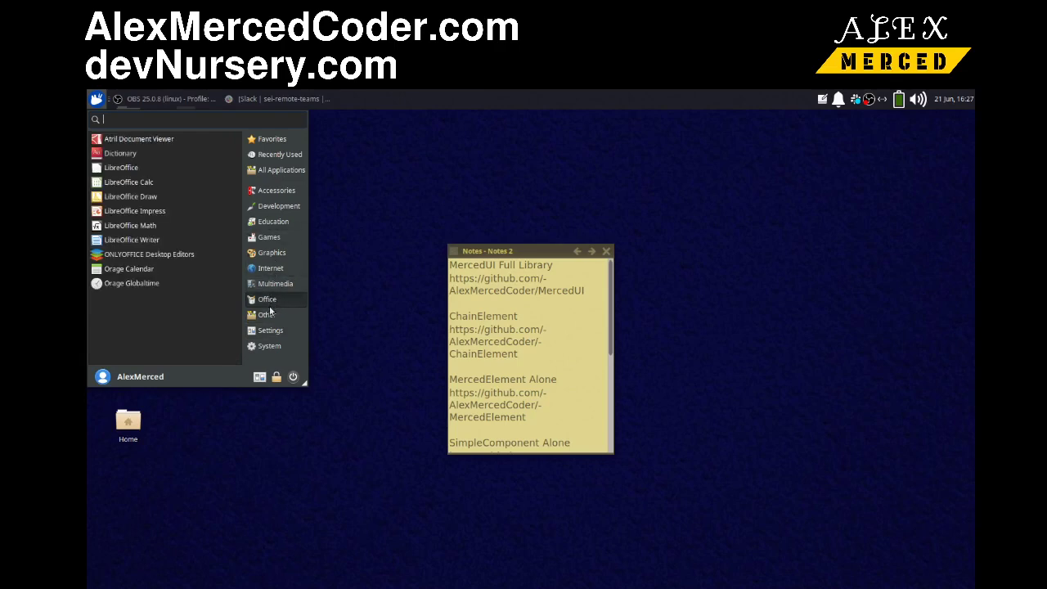
click(269, 345)
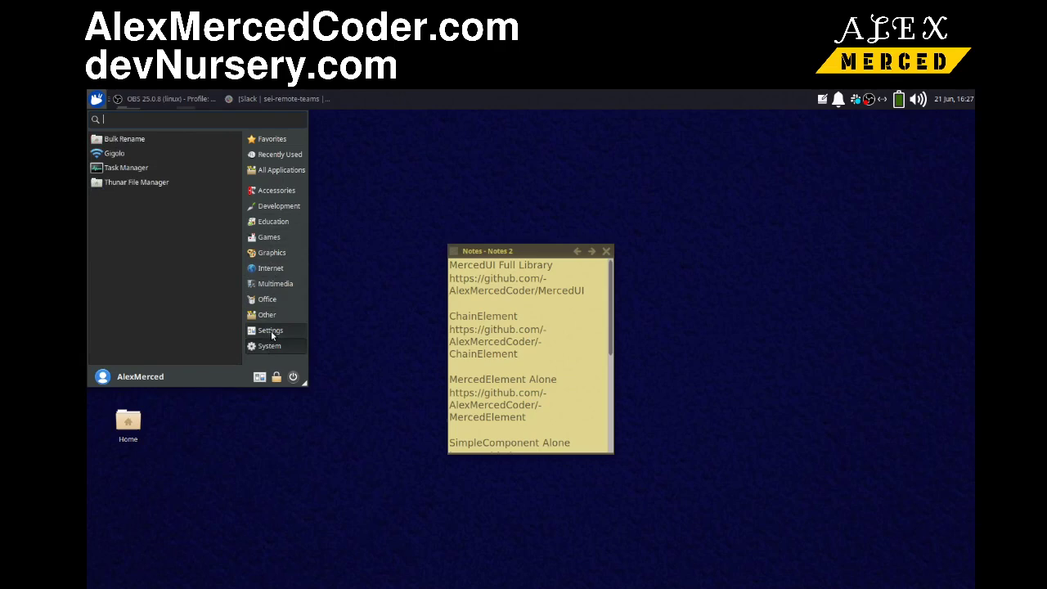
click(270, 330)
scroll(236, 158, down, 1)
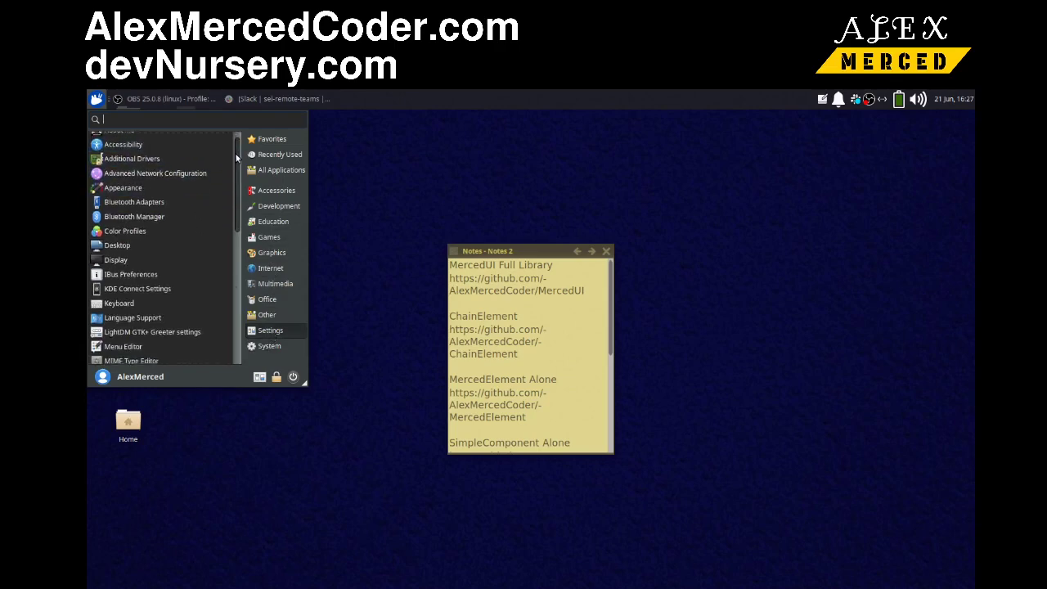
mouse_move(236, 156)
mouse_down()
mouse_move(242, 325)
mouse_move(240, 139)
mouse_up()
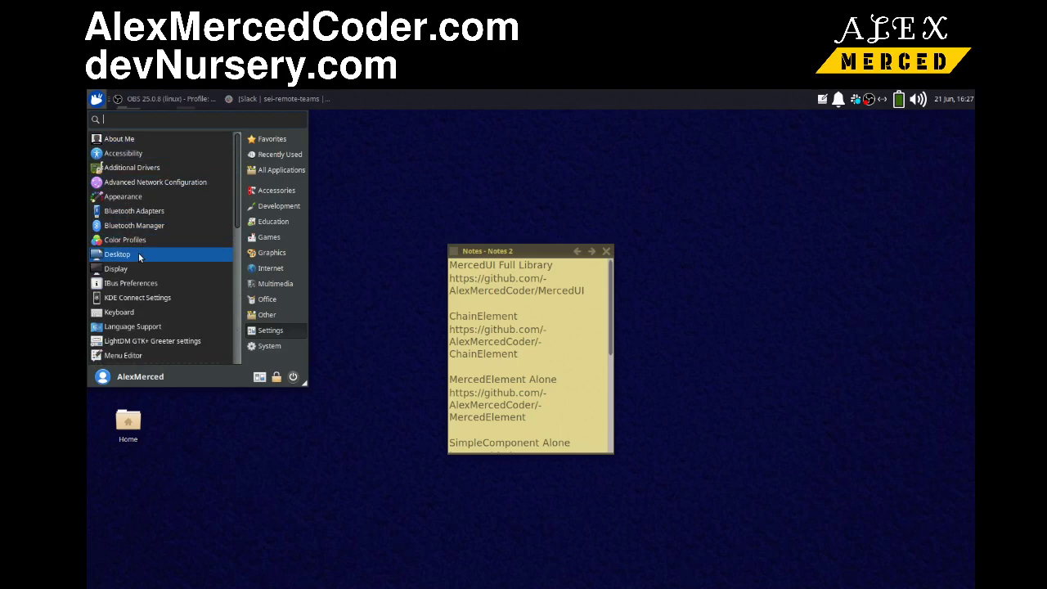
- Launch Google Chrome from the Whisker menu's favorite apps
click(382, 203)
click(94, 98)
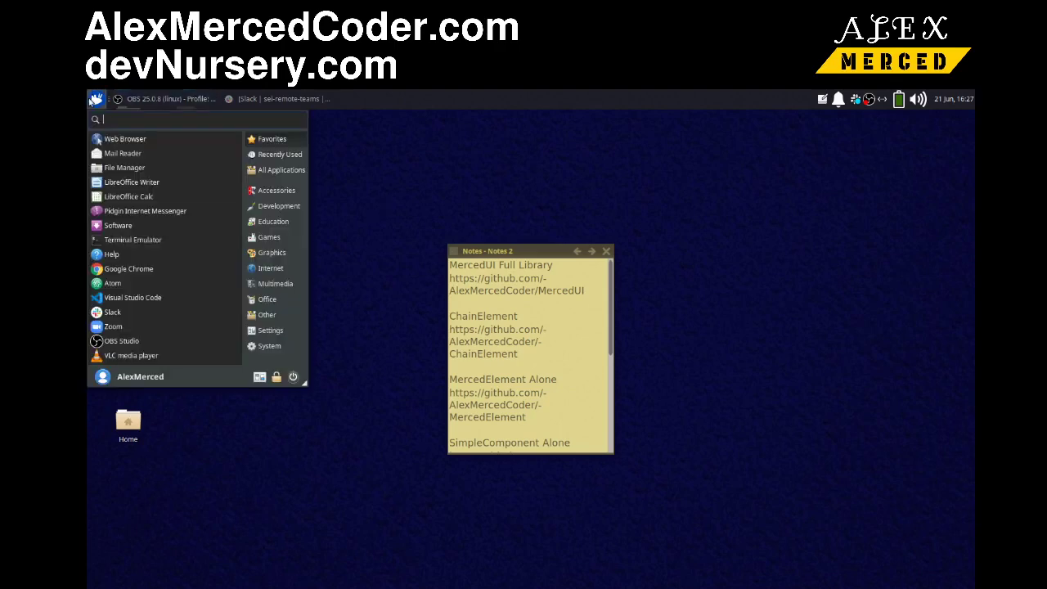
click(109, 275)
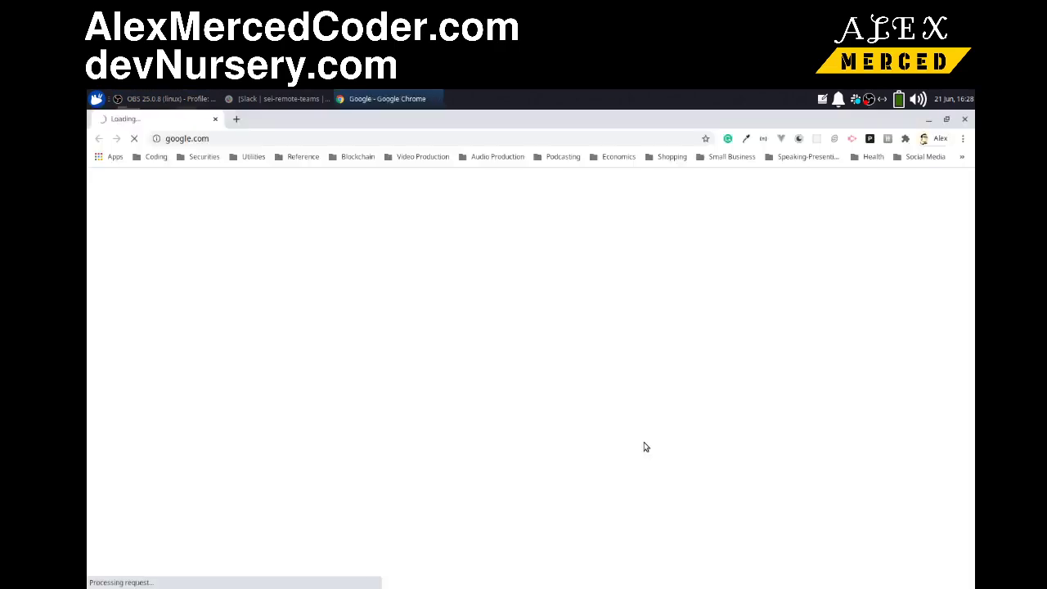
- Navigate Chrome to snapcraft.io
click(303, 139)
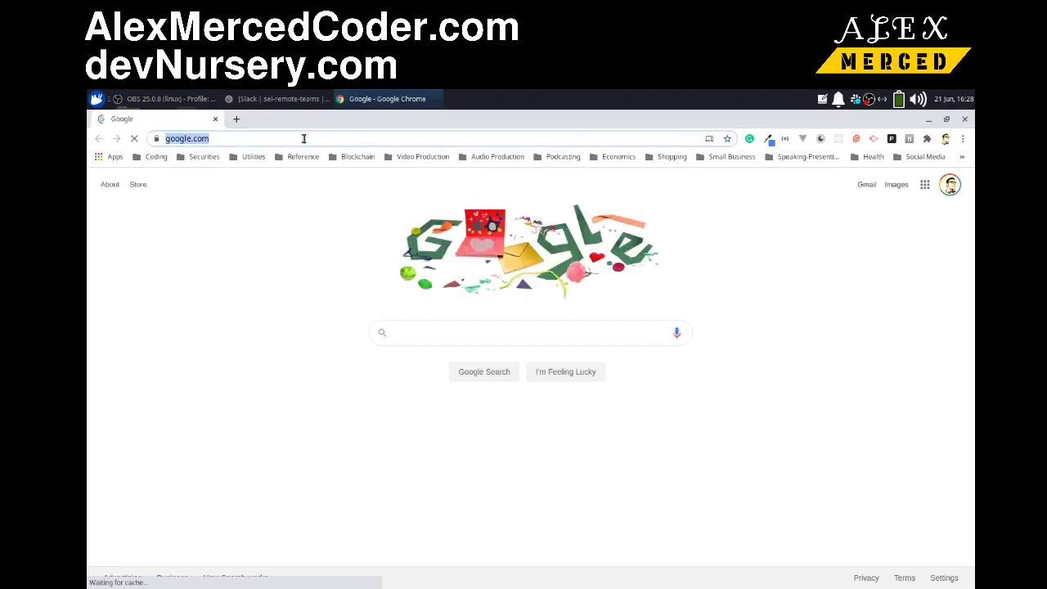
text(sn)
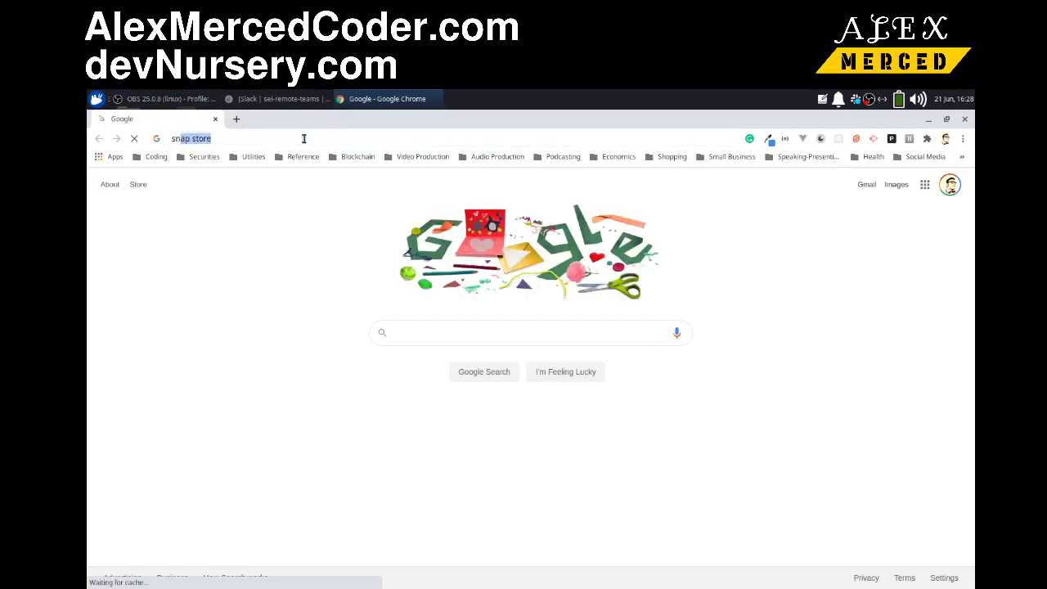
text(ap)
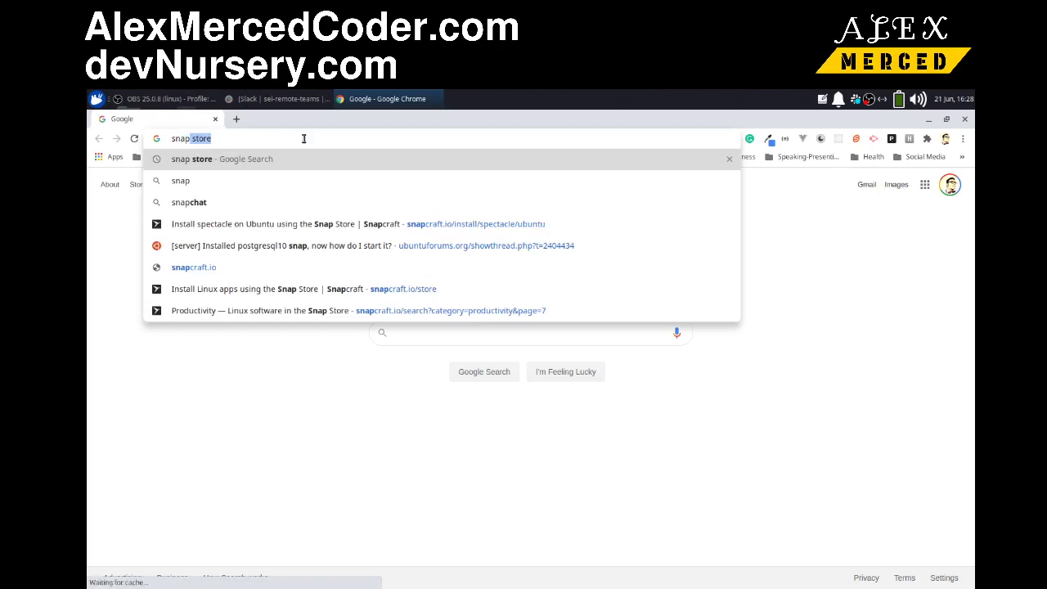
text(cra)
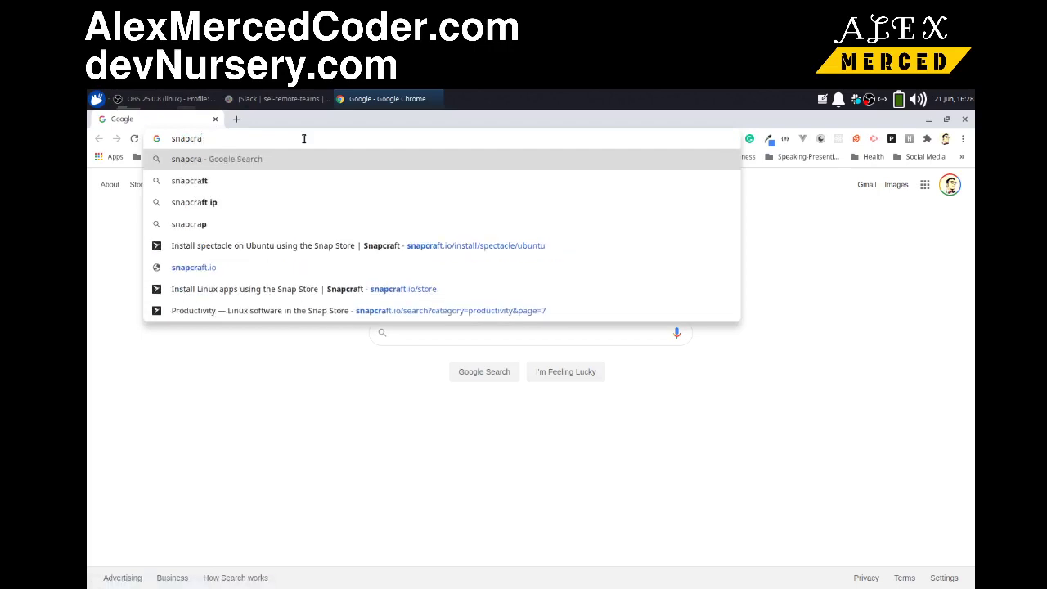
text(ft.)
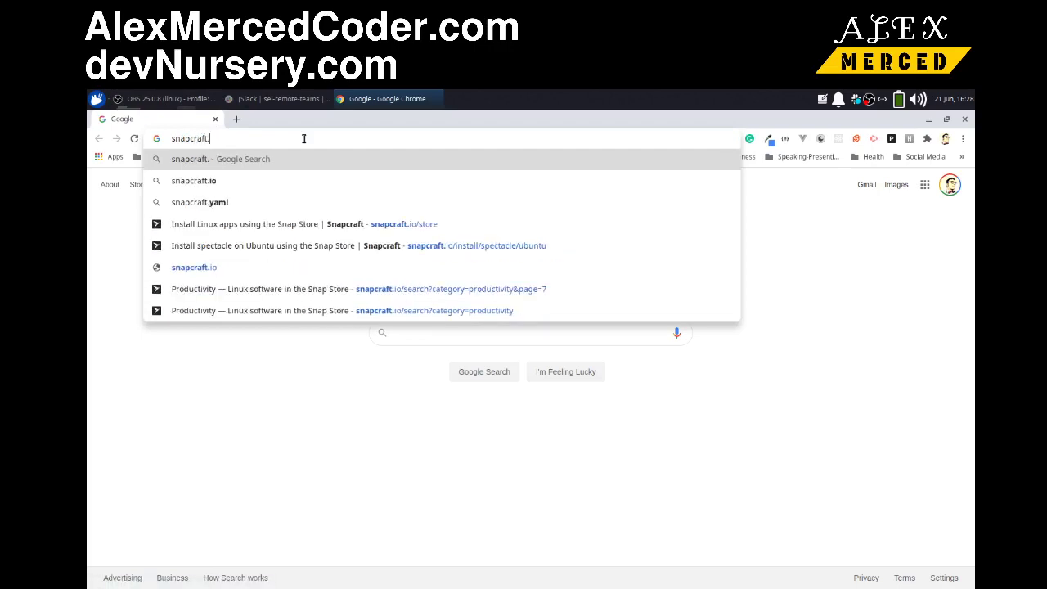
text(io)
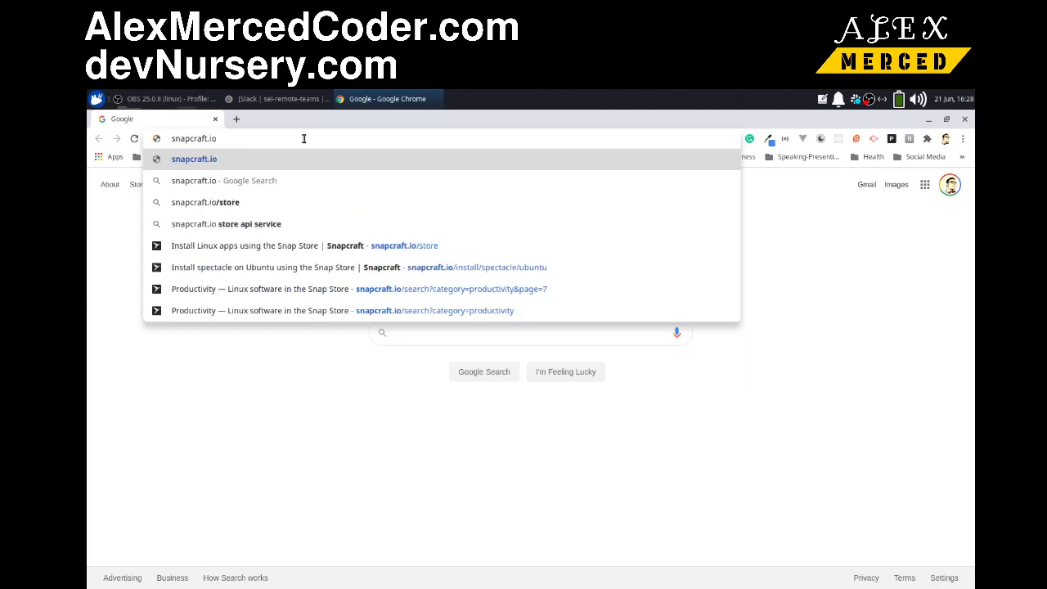
key(Return)
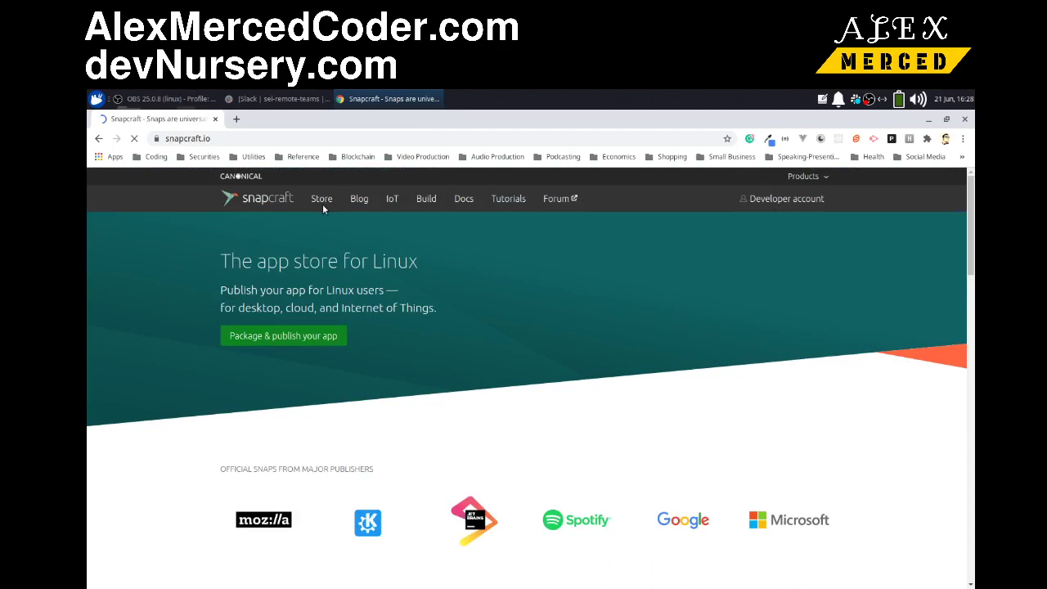
- Open the Snapcraft Store page and scroll down to the Productivity section
scroll(619, 397, down, 8)
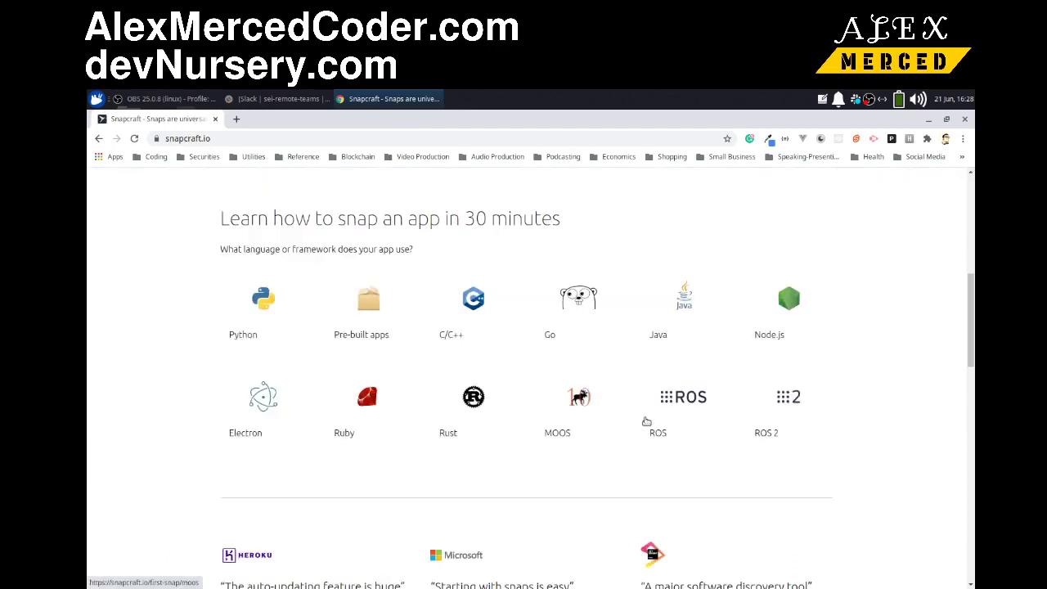
scroll(501, 340, up, 8)
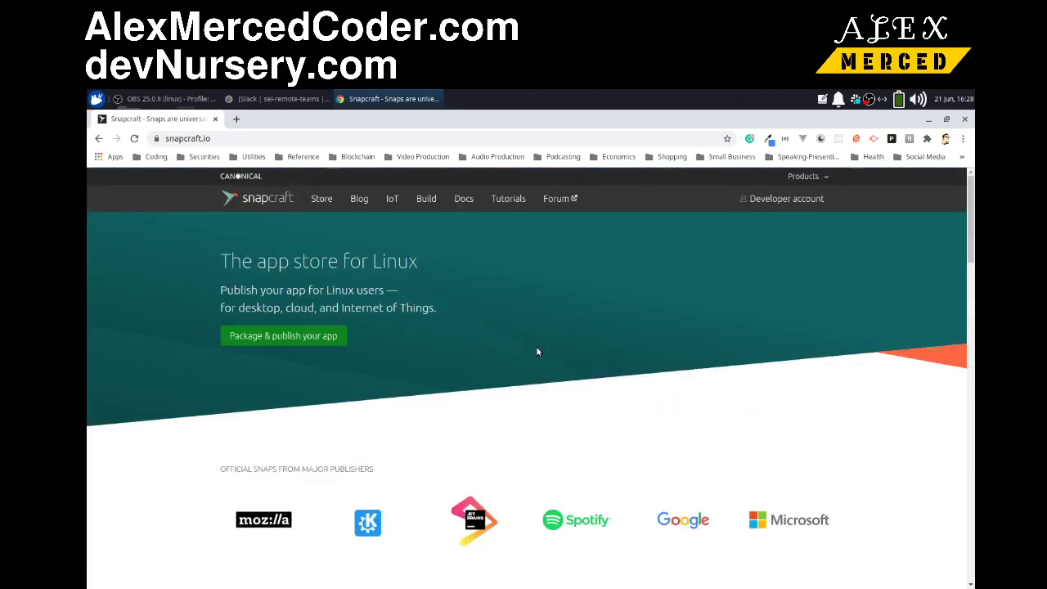
click(321, 197)
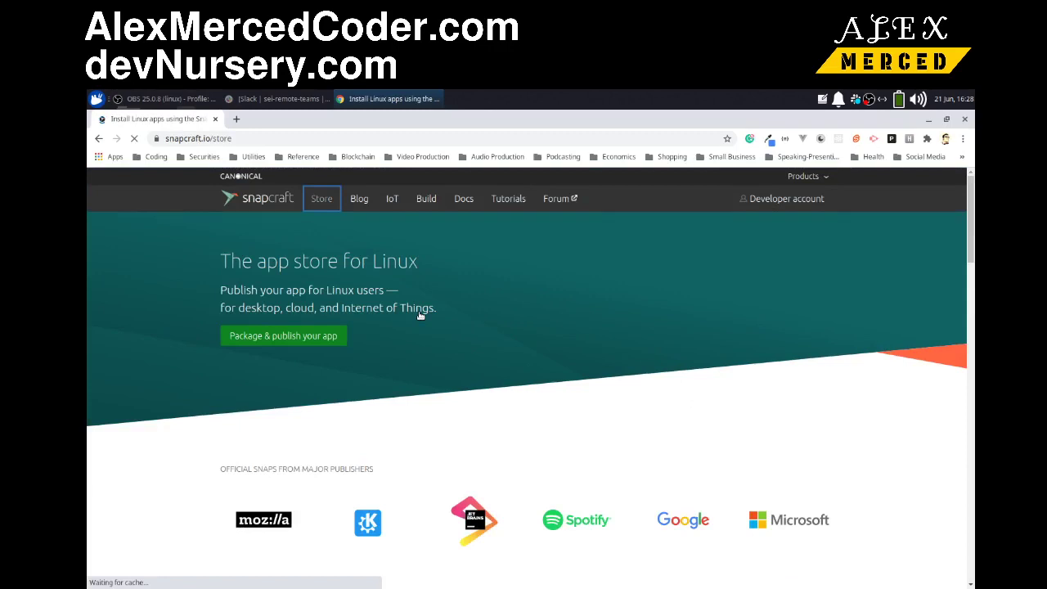
scroll(487, 319, down, 10)
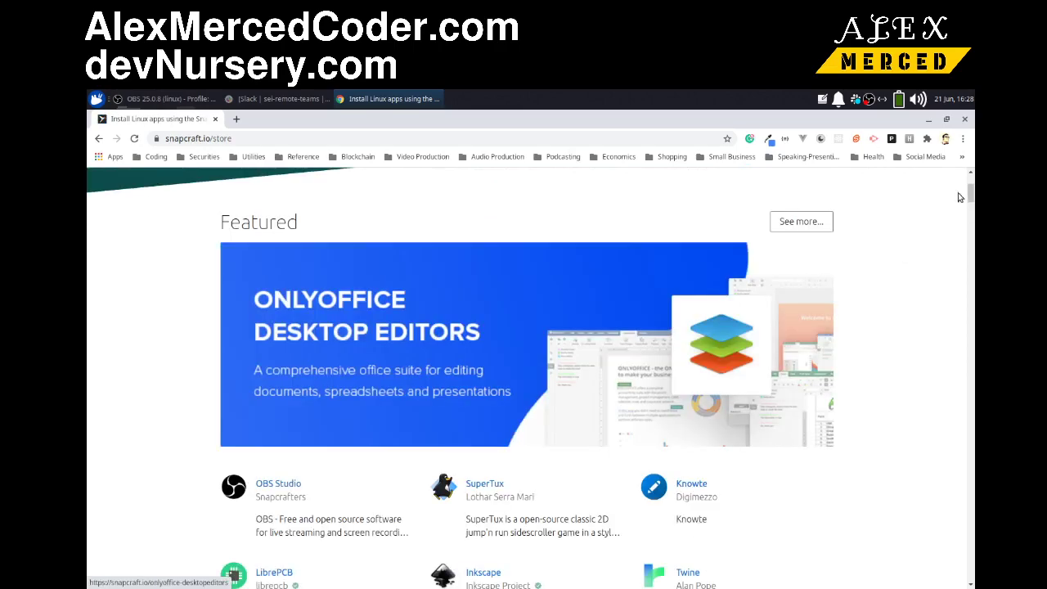
drag(973, 199, 970, 273)
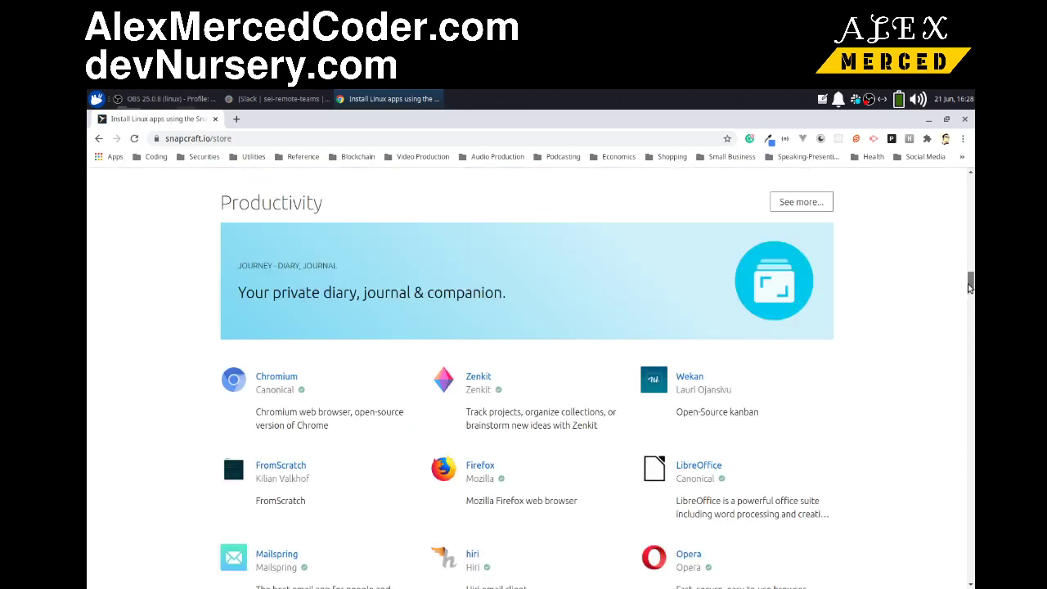
scroll(908, 296, down, 2)
scroll(908, 298, down, 2)
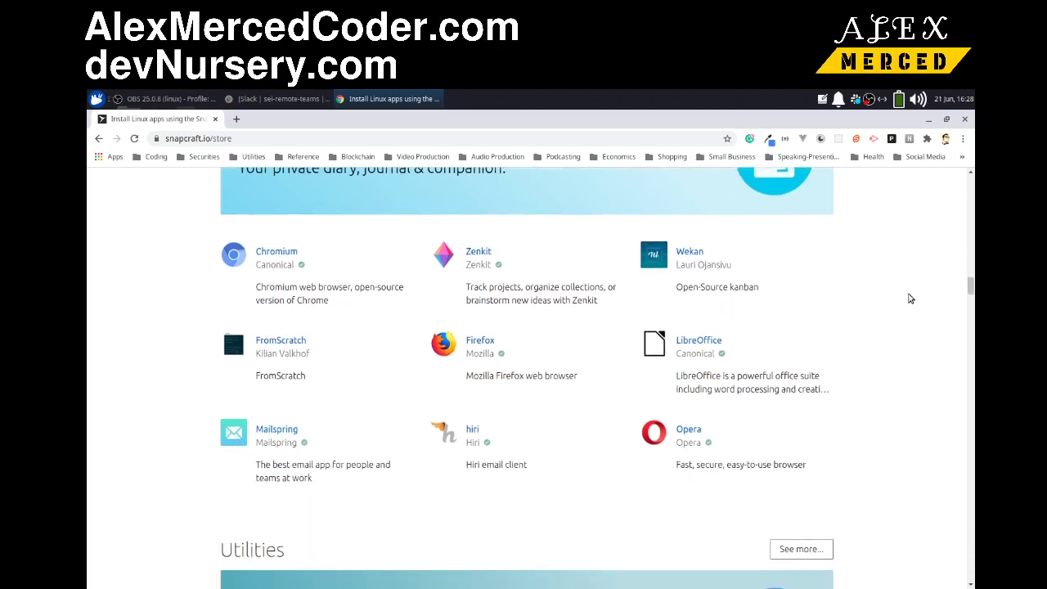
scroll(900, 311, up, 1)
scroll(802, 535, down, 1)
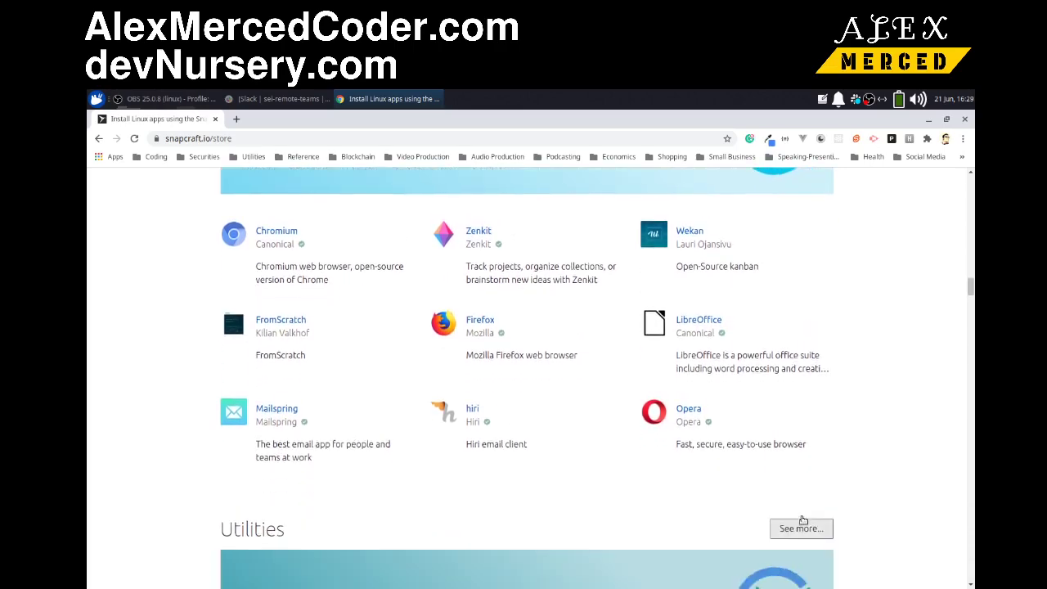
scroll(800, 528, up, 3)
- Open the full Productivity category and scroll through its first page of snaps
click(802, 234)
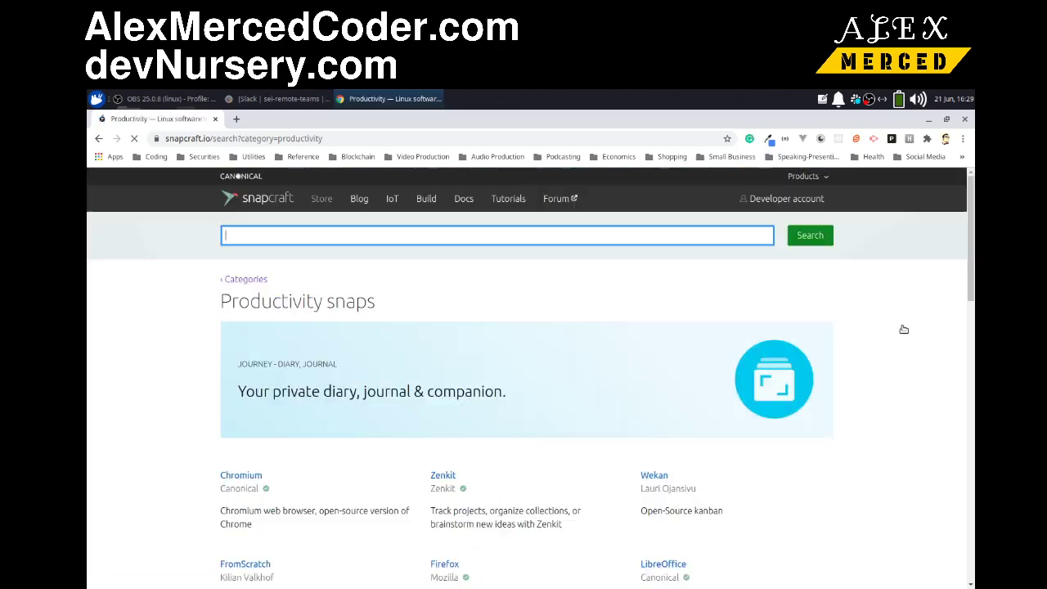
scroll(878, 330, down, 4)
scroll(880, 330, down, 2)
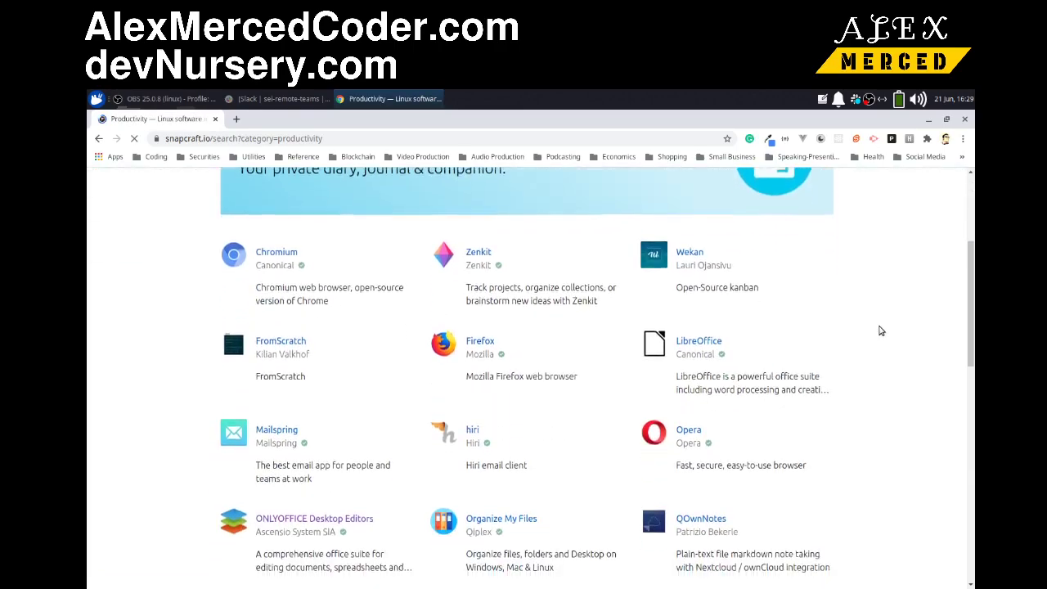
scroll(879, 333, up, 3)
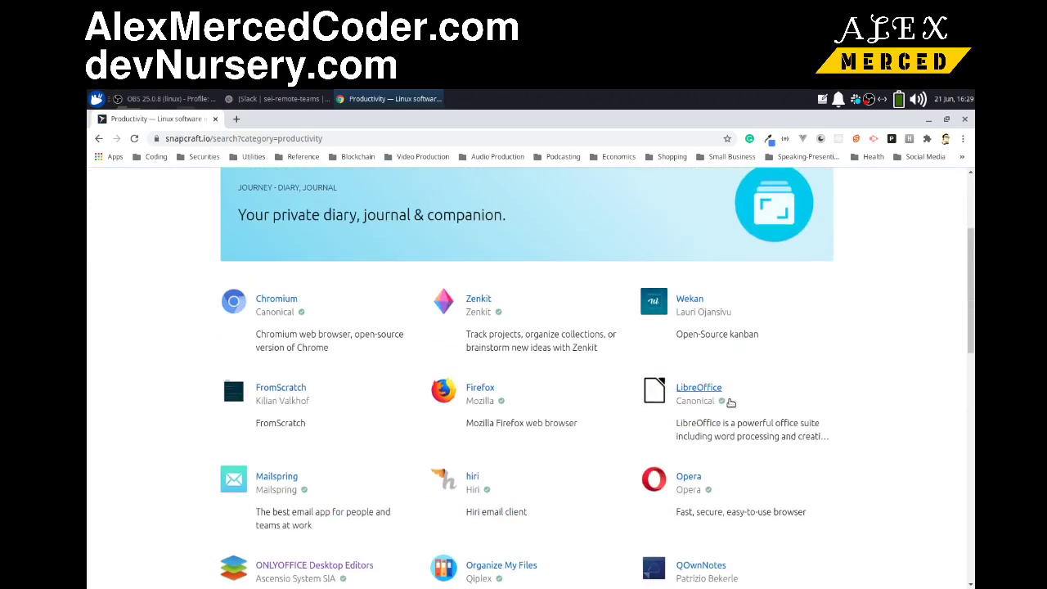
scroll(779, 425, down, 3)
scroll(736, 442, down, 1)
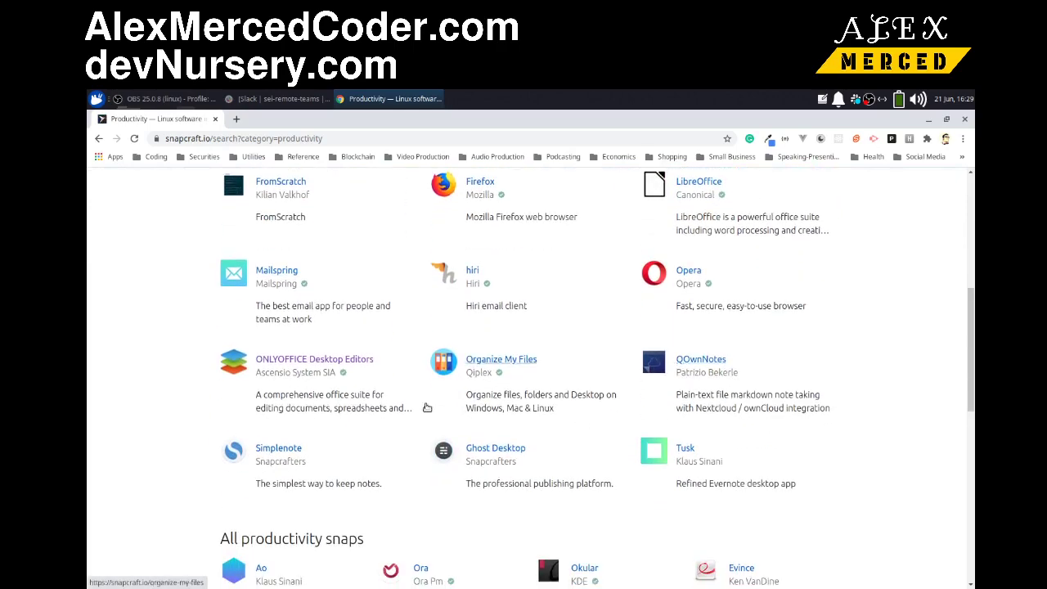
scroll(621, 463, up, 2)
scroll(632, 463, down, 3)
scroll(632, 462, down, 4)
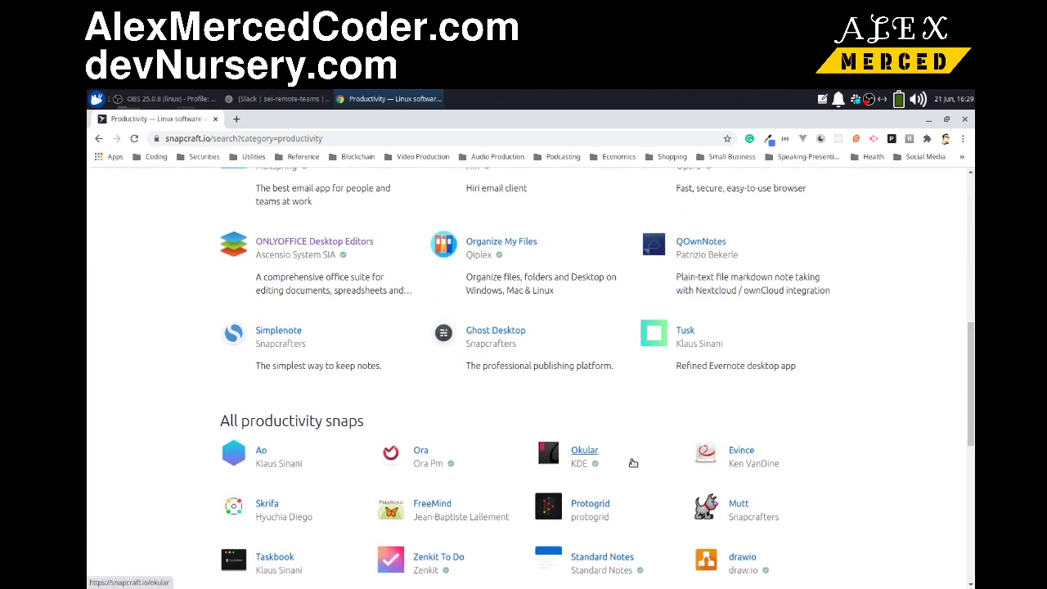
scroll(594, 446, up, 1)
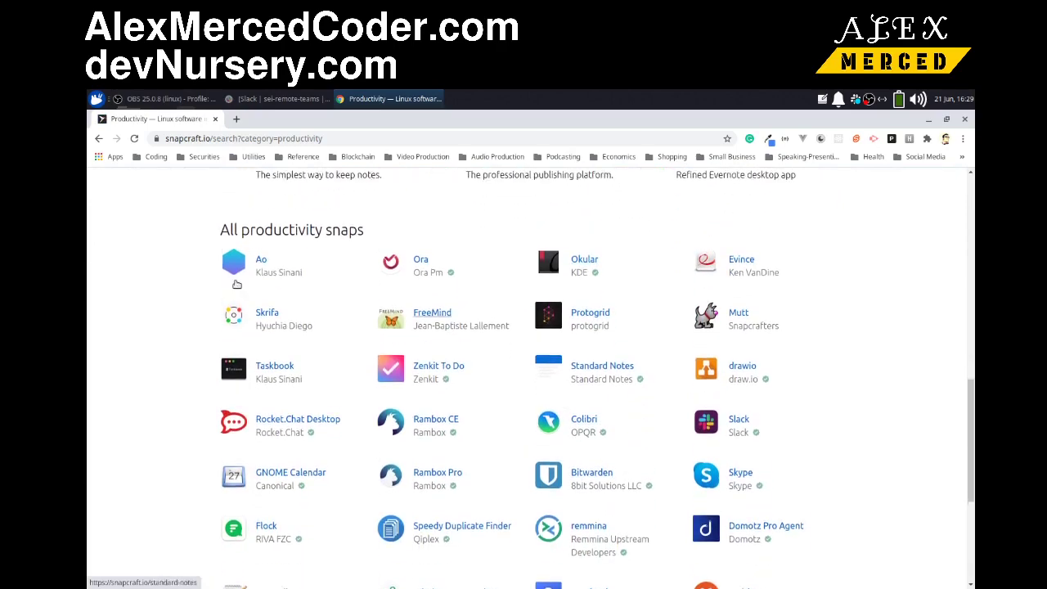
scroll(553, 399, down, 2)
scroll(556, 408, down, 1)
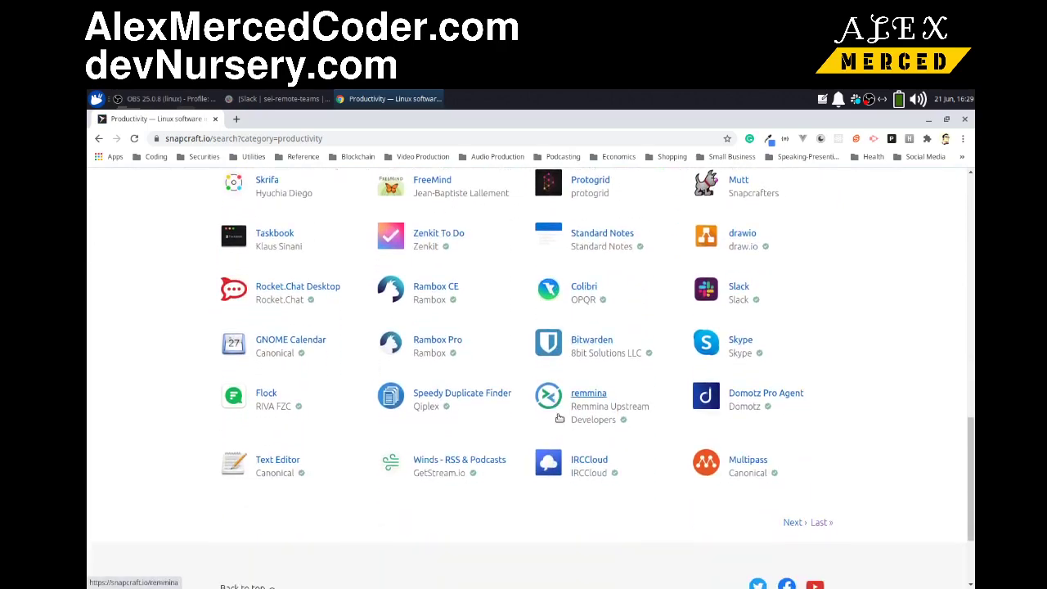
scroll(572, 490, up, 1)
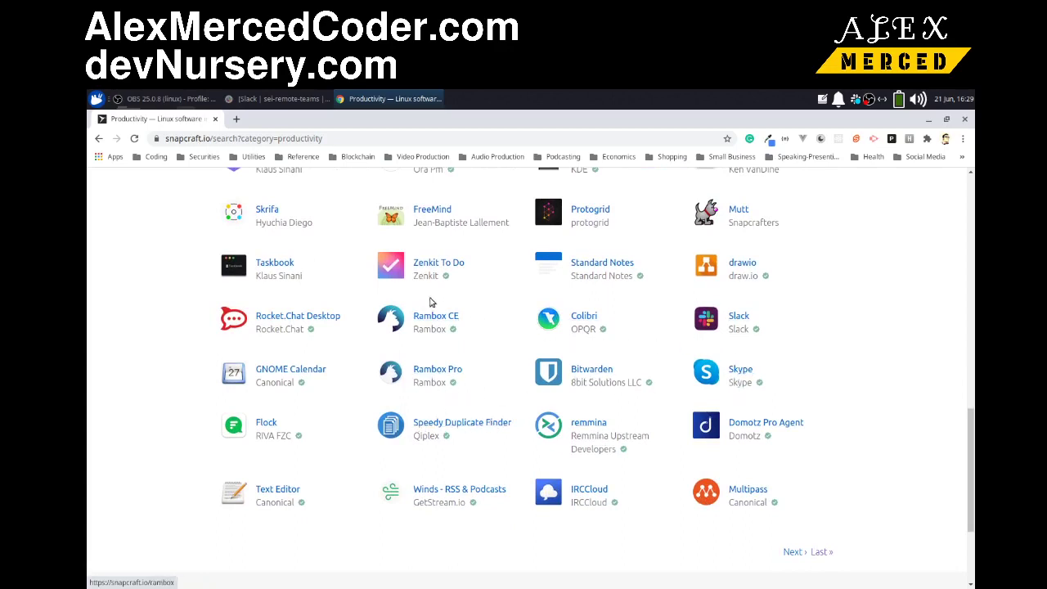
- Finish reviewing page 1 and go to page 2 of Productivity snaps
scroll(329, 302, up, 2)
scroll(330, 303, down, 1)
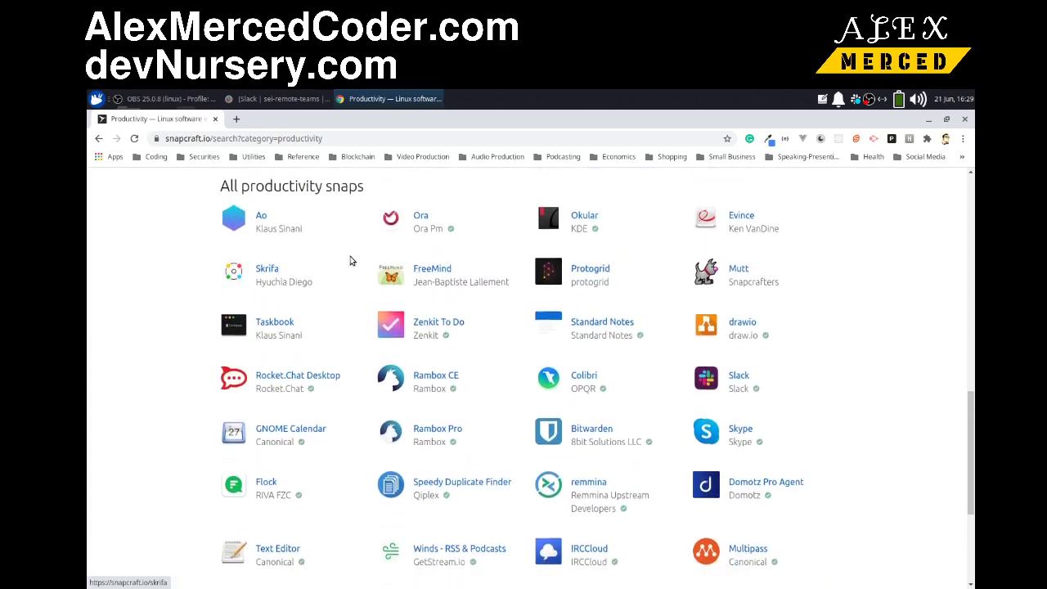
scroll(351, 259, up, 5)
scroll(583, 326, up, 3)
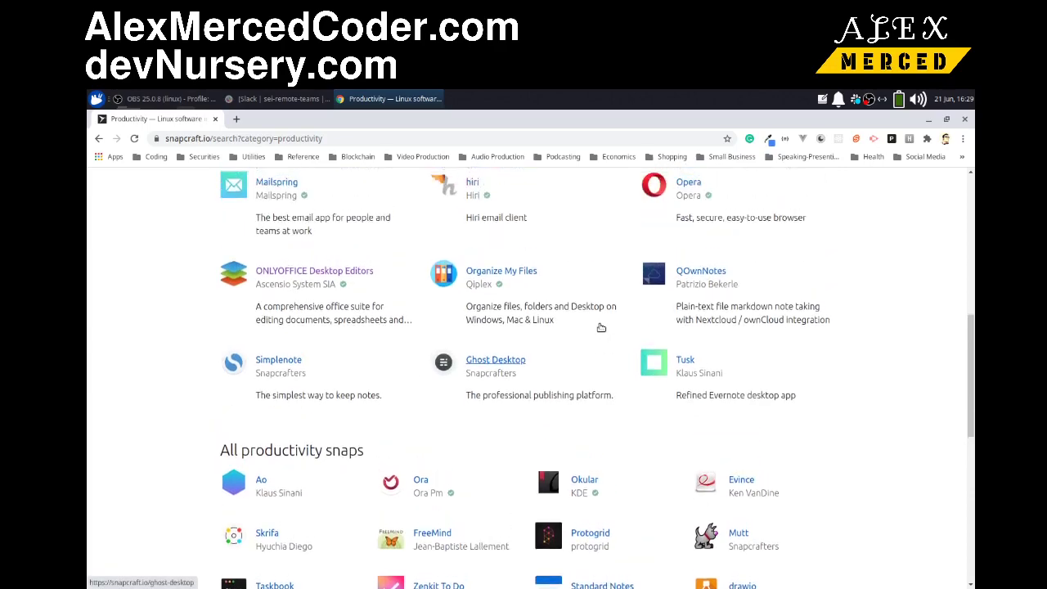
scroll(411, 289, up, 3)
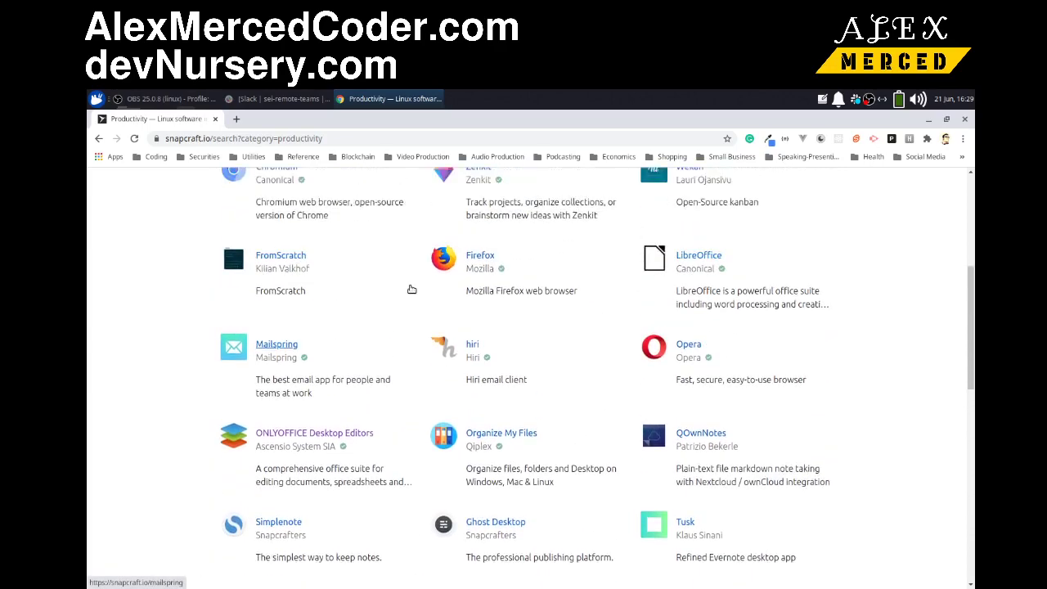
scroll(635, 299, up, 2)
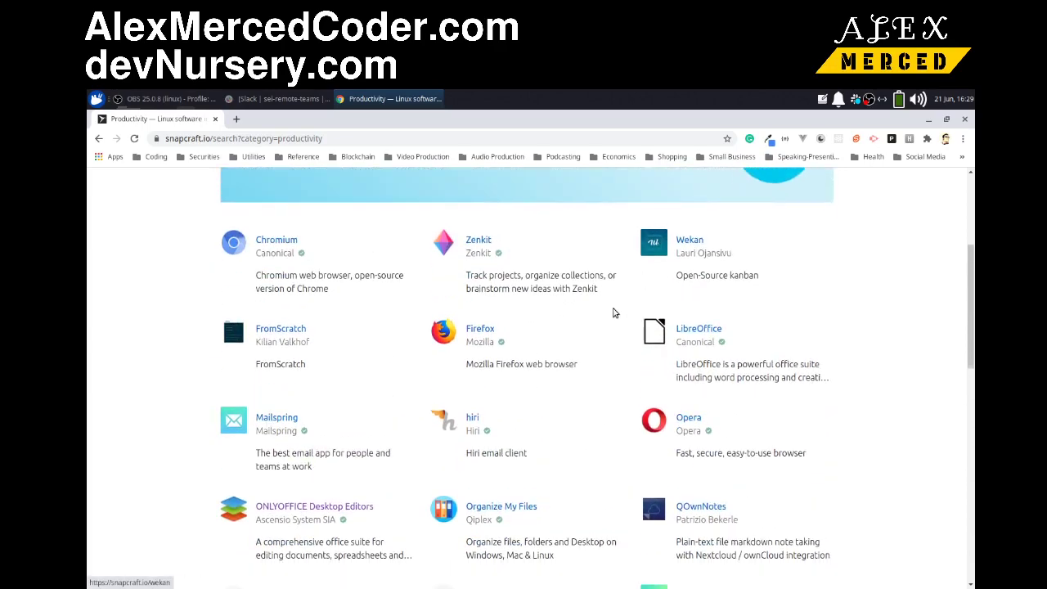
scroll(615, 311, down, 20)
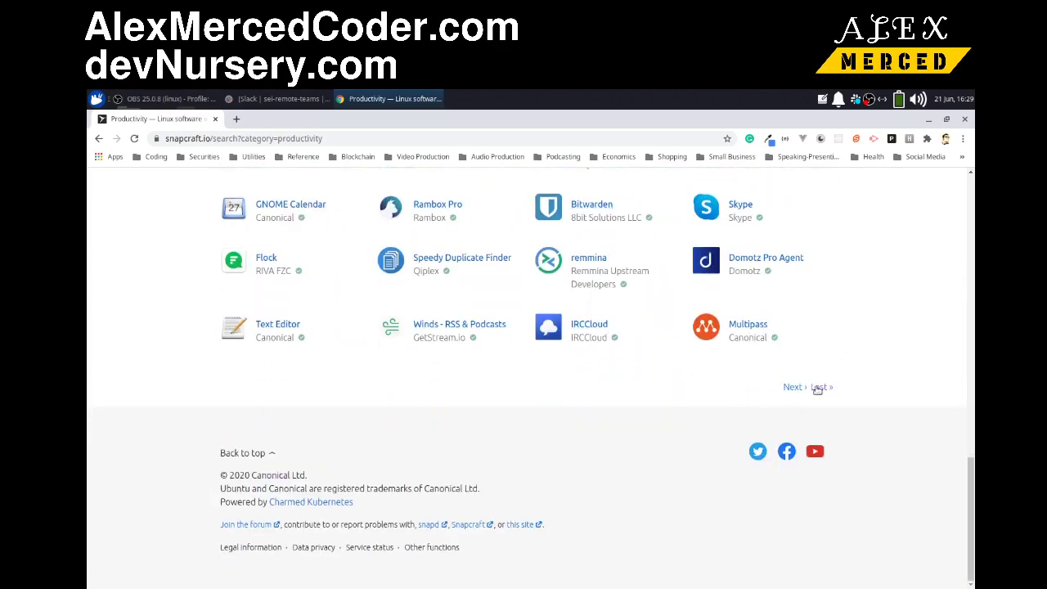
click(792, 387)
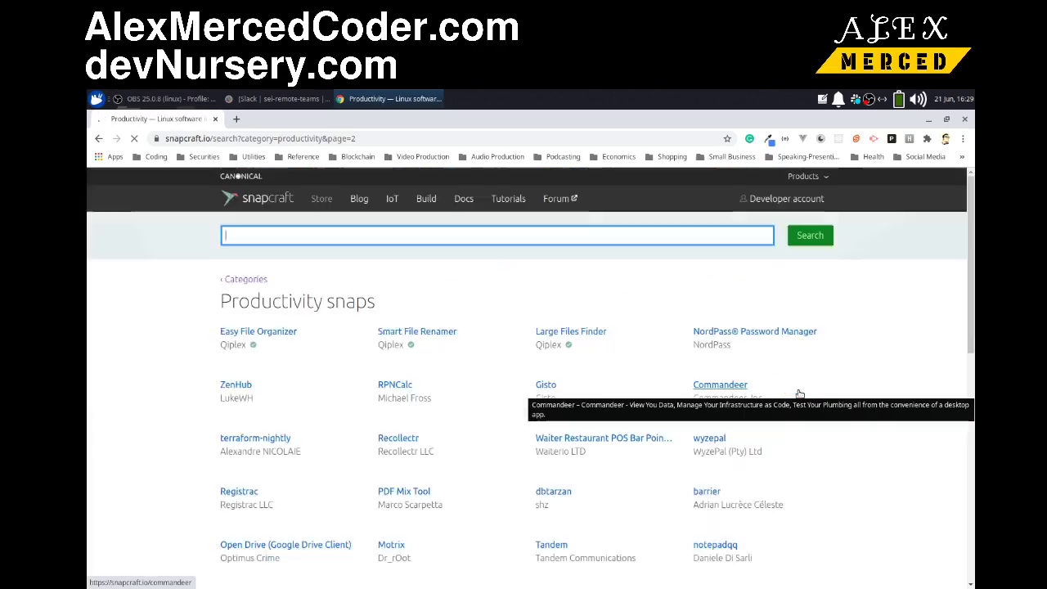
- Scroll down page 2 of Productivity snaps and move to page 3
scroll(404, 331, down, 2)
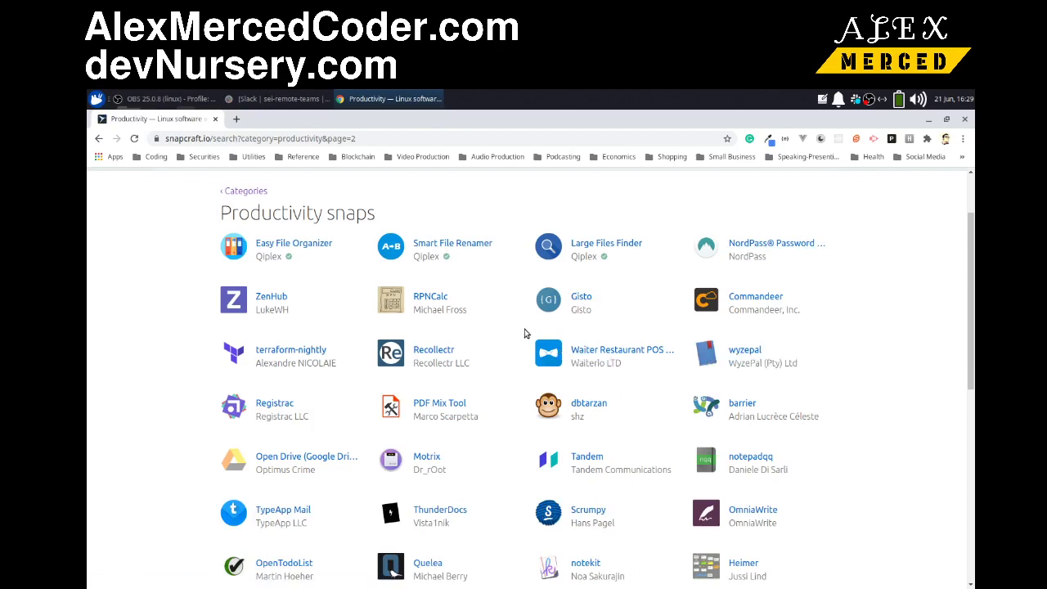
scroll(531, 331, down, 5)
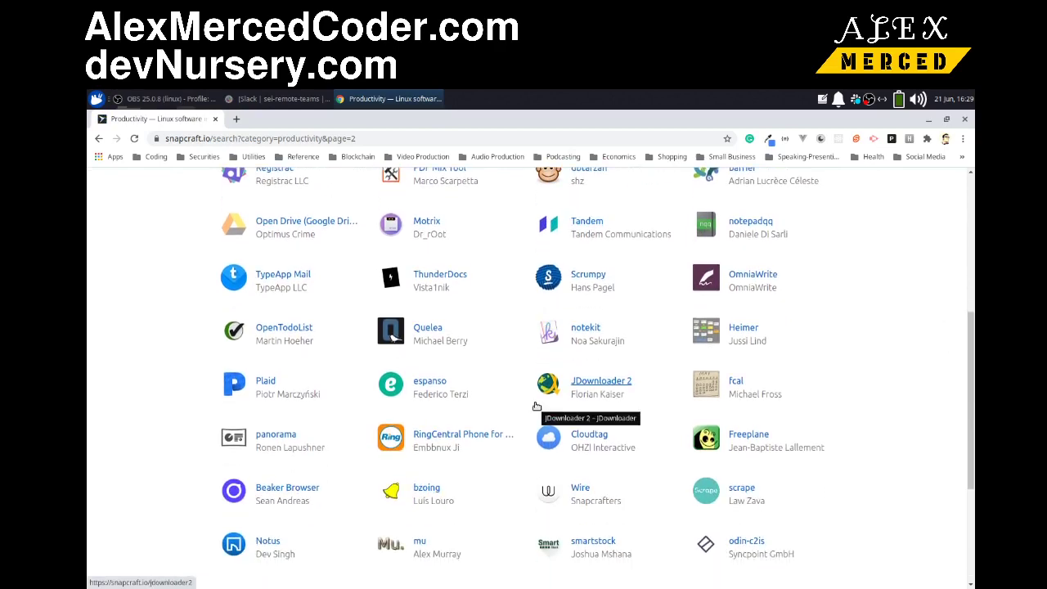
scroll(535, 407, down, 2)
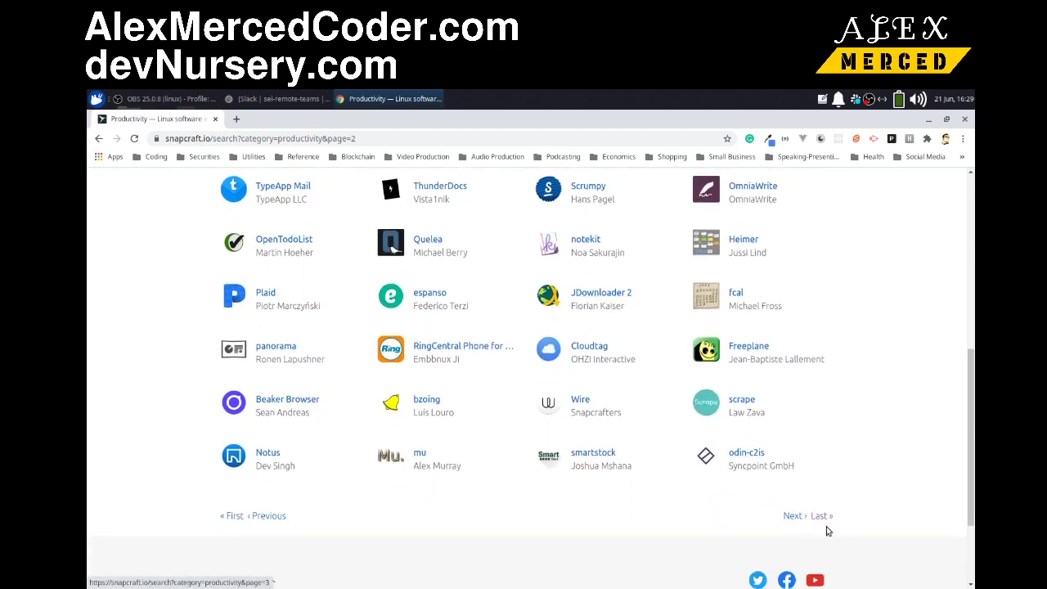
click(794, 516)
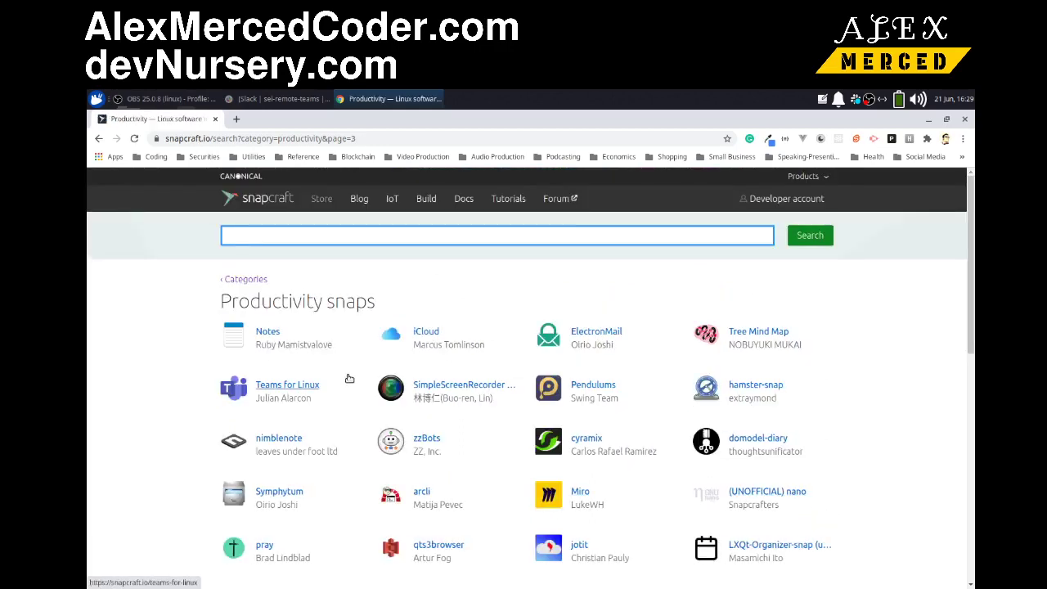
- Scroll through page 3's snaps, such as Notes and ElectronMail, and back up
scroll(349, 378, down, 1)
scroll(349, 378, down, 5)
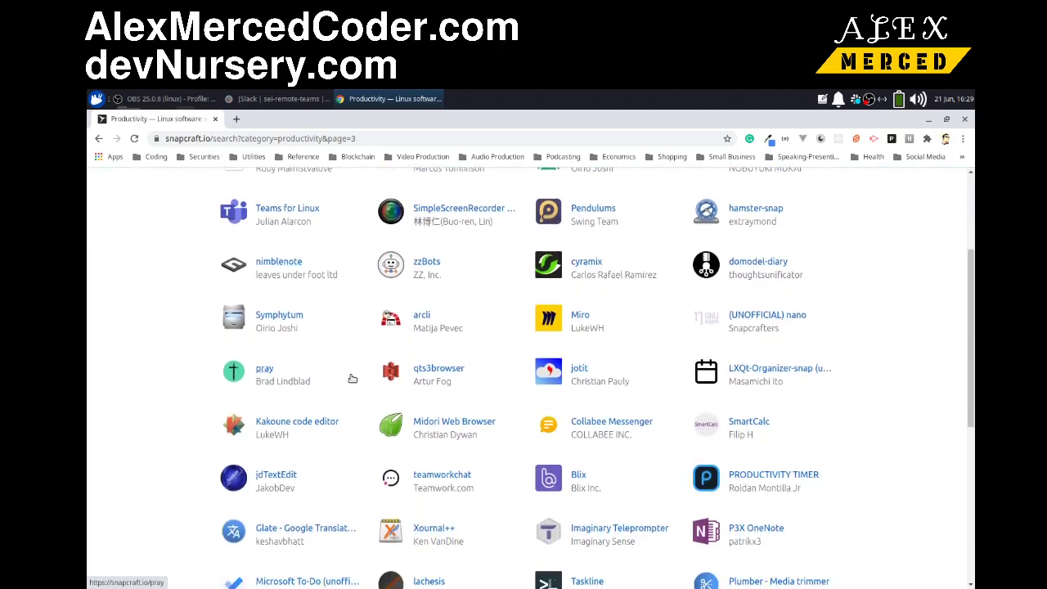
scroll(364, 398, down, 3)
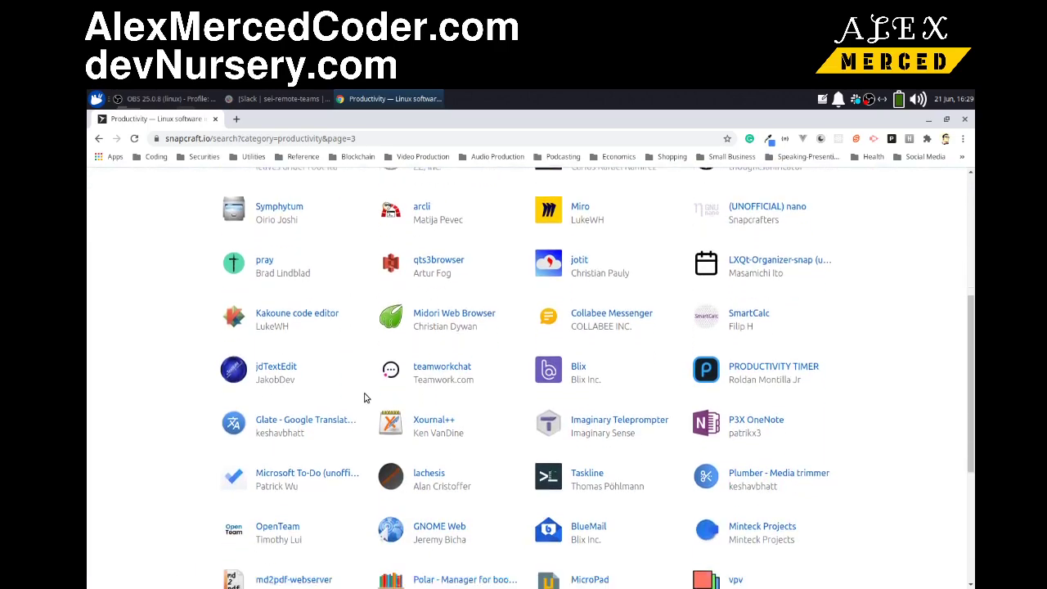
scroll(366, 397, down, 1)
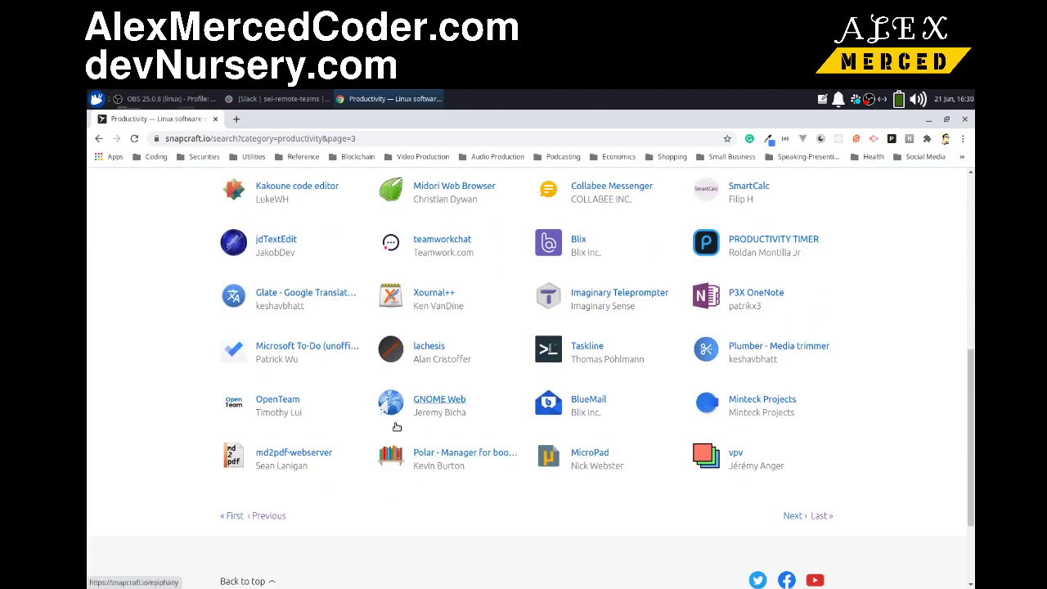
scroll(467, 448, up, 9)
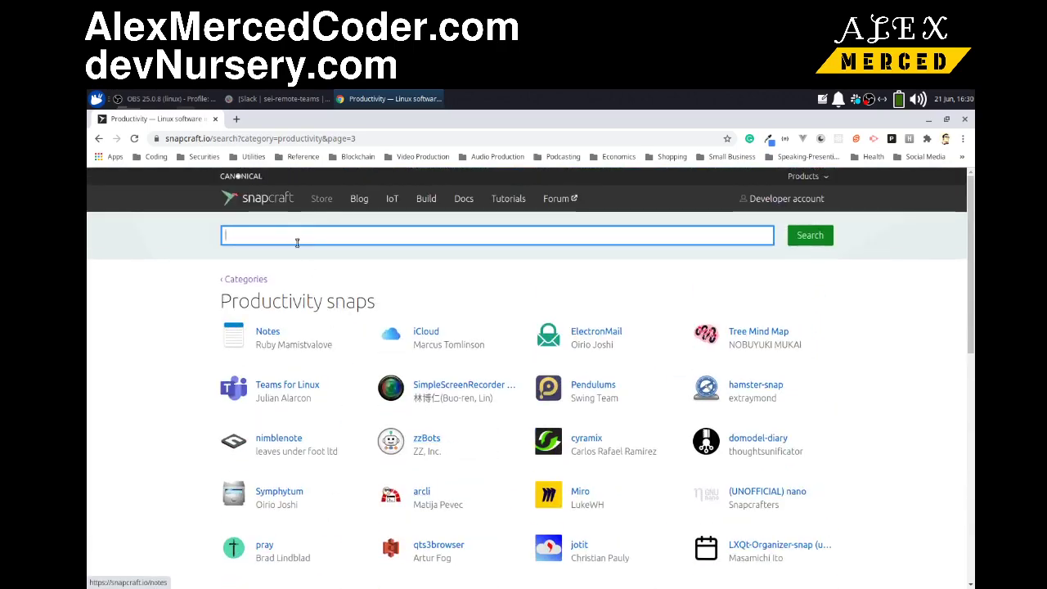
- Search the whole Snapcraft store for 'office'
click(298, 236)
text(obs)
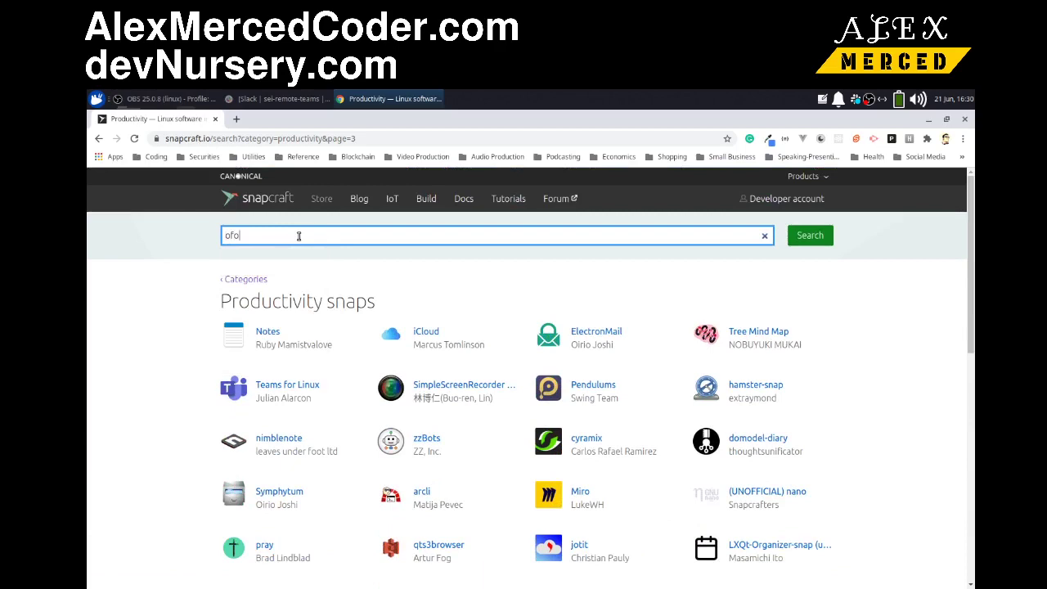
key(BackSpace)
key(BackSpace)
text(ffice)
key(Return)
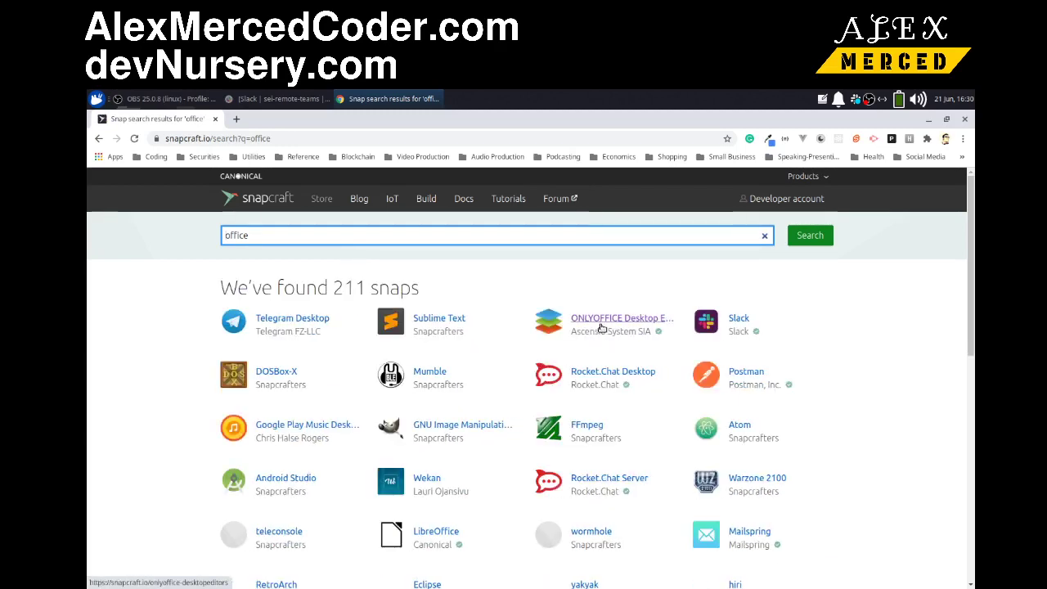
- Scroll through the 211 office results, led by Telegram Desktop, Sublime Text, ONLYOFFICE and Slack
scroll(331, 351, down, 1)
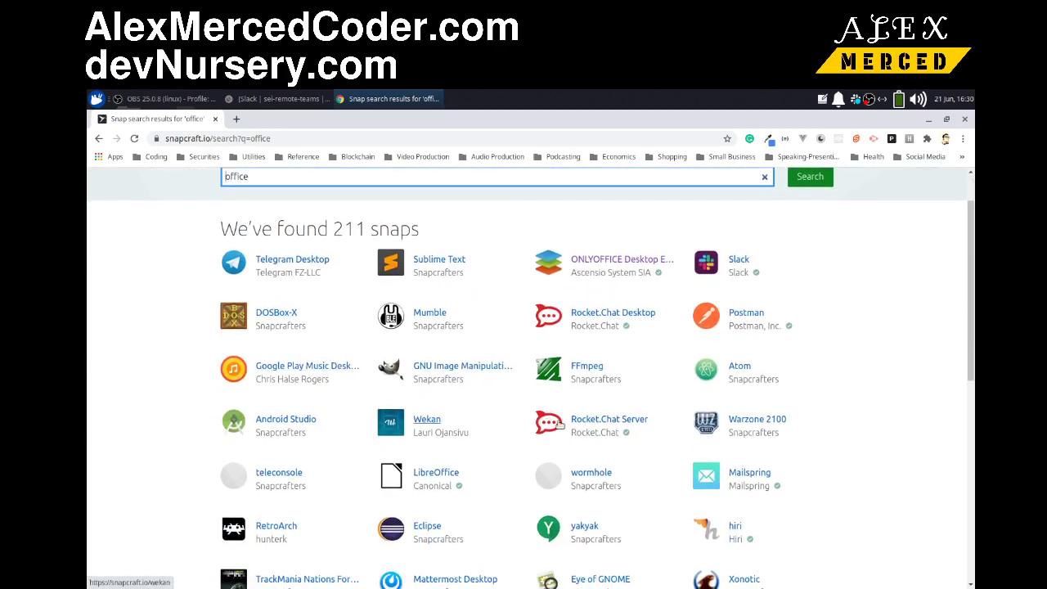
scroll(560, 424, down, 1)
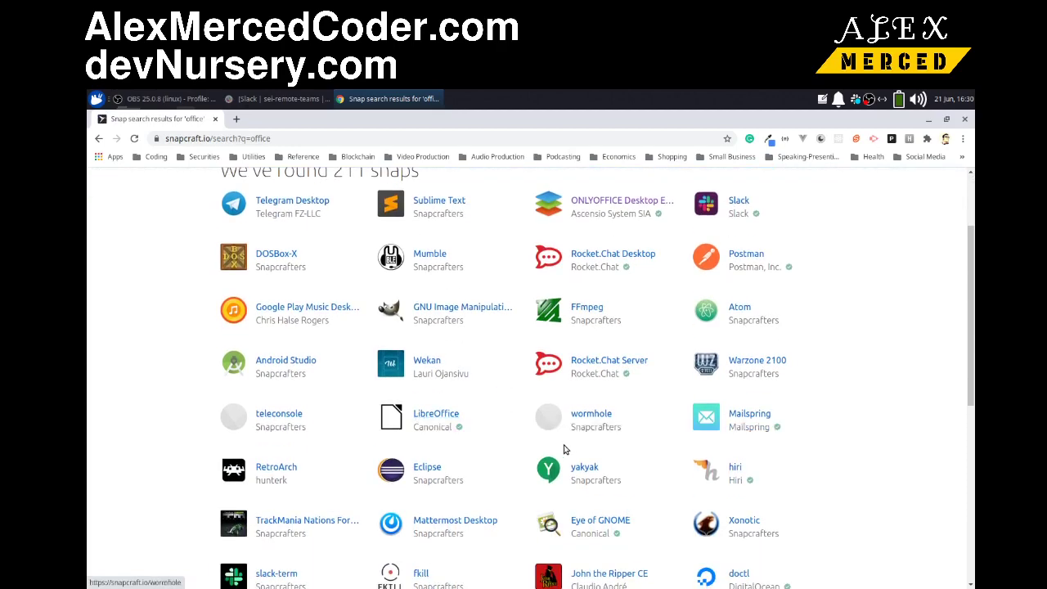
scroll(562, 449, down, 3)
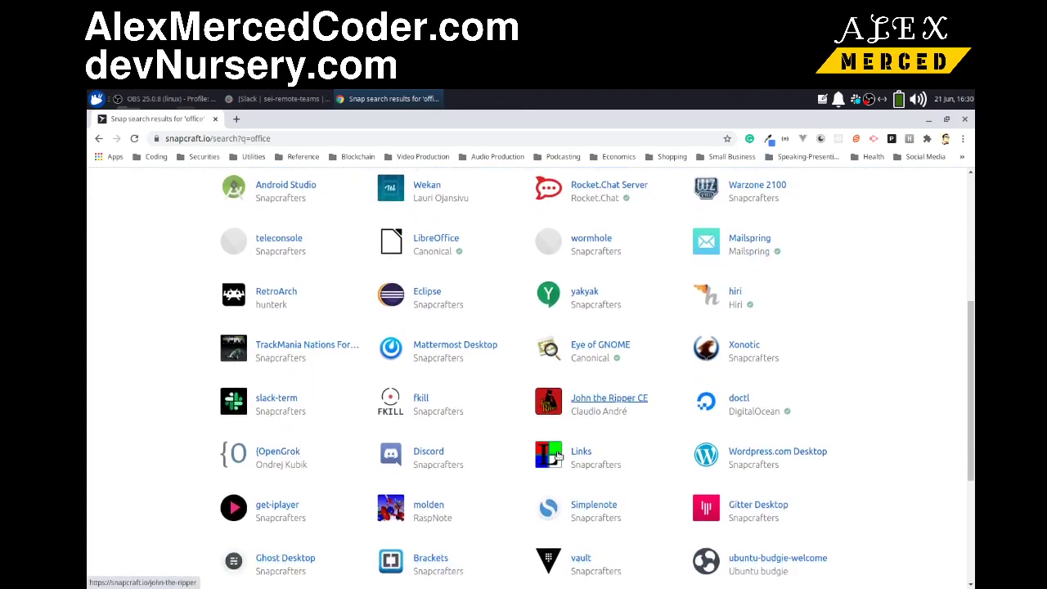
scroll(556, 454, up, 1)
scroll(553, 482, down, 2)
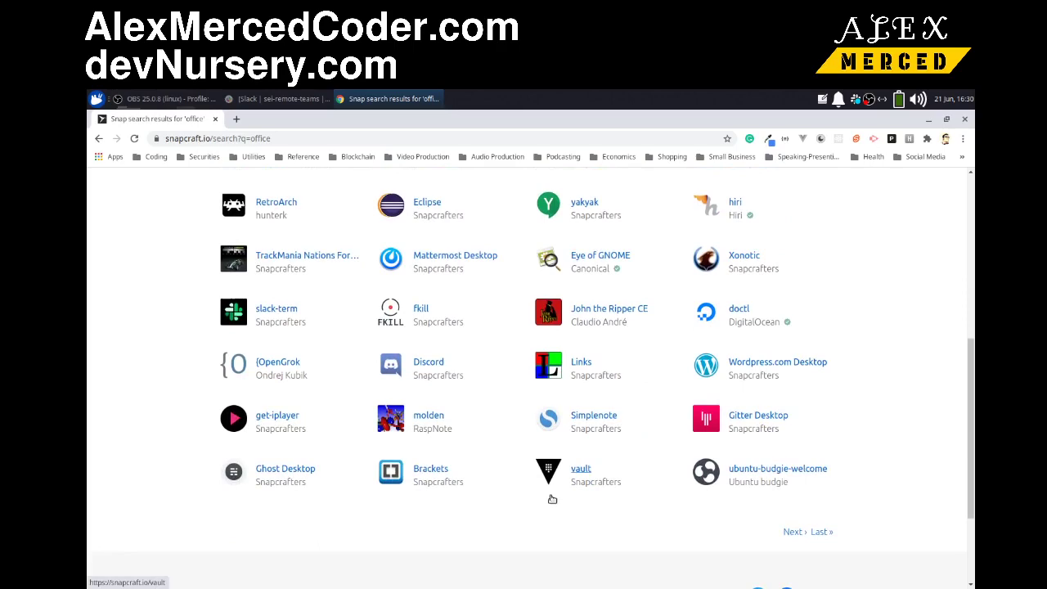
scroll(564, 452, up, 1)
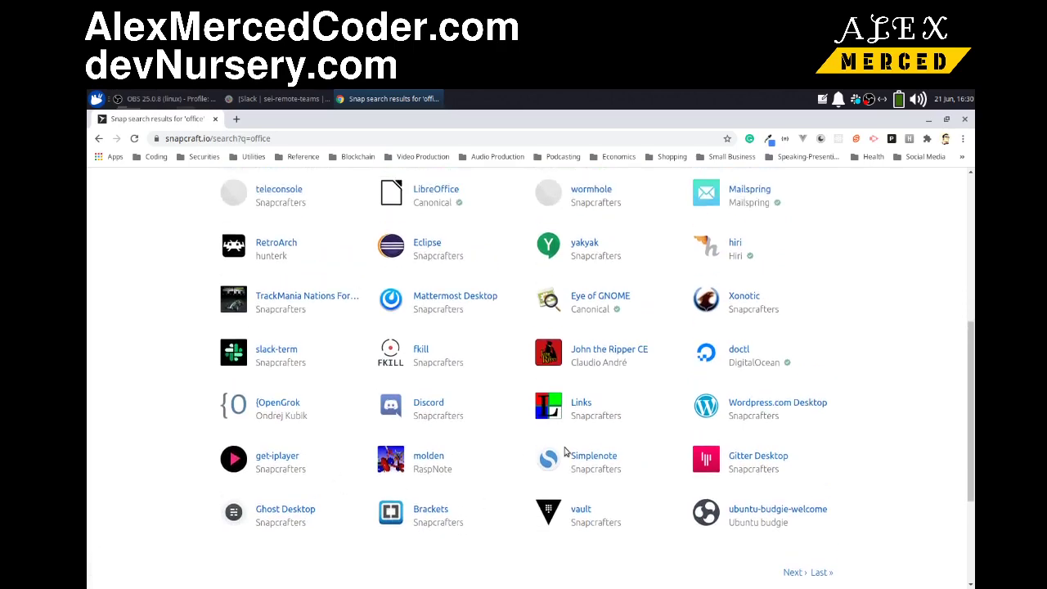
scroll(564, 452, up, 2)
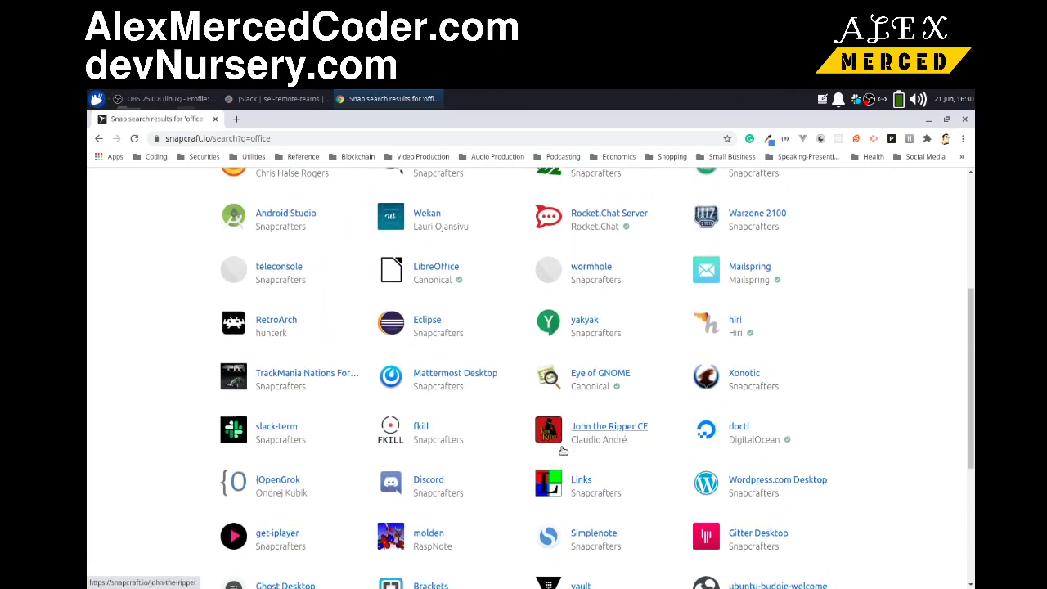
scroll(563, 450, up, 1)
scroll(560, 453, down, 1)
scroll(556, 456, up, 1)
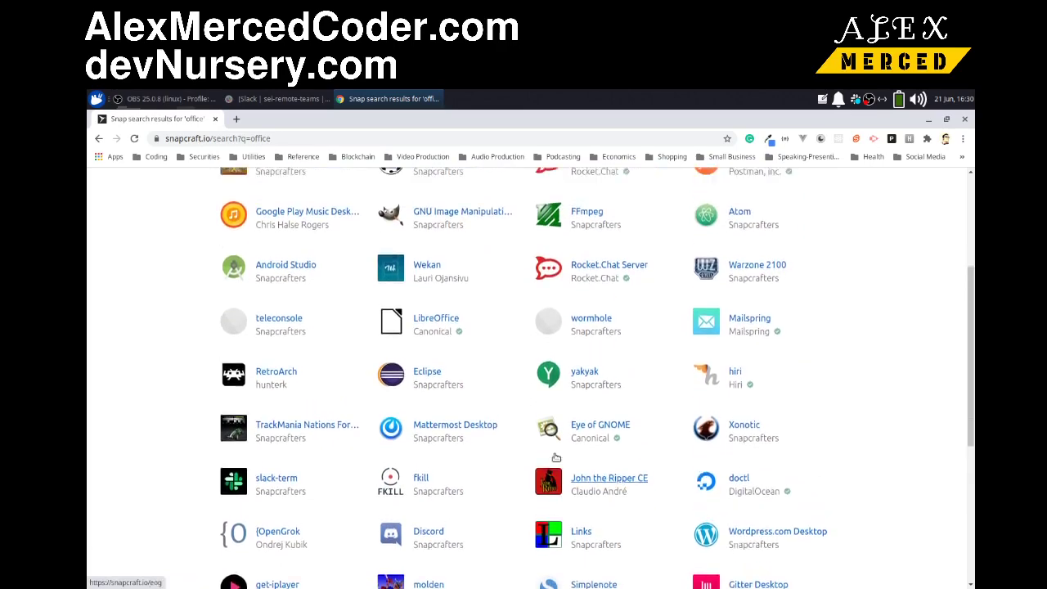
scroll(555, 457, up, 4)
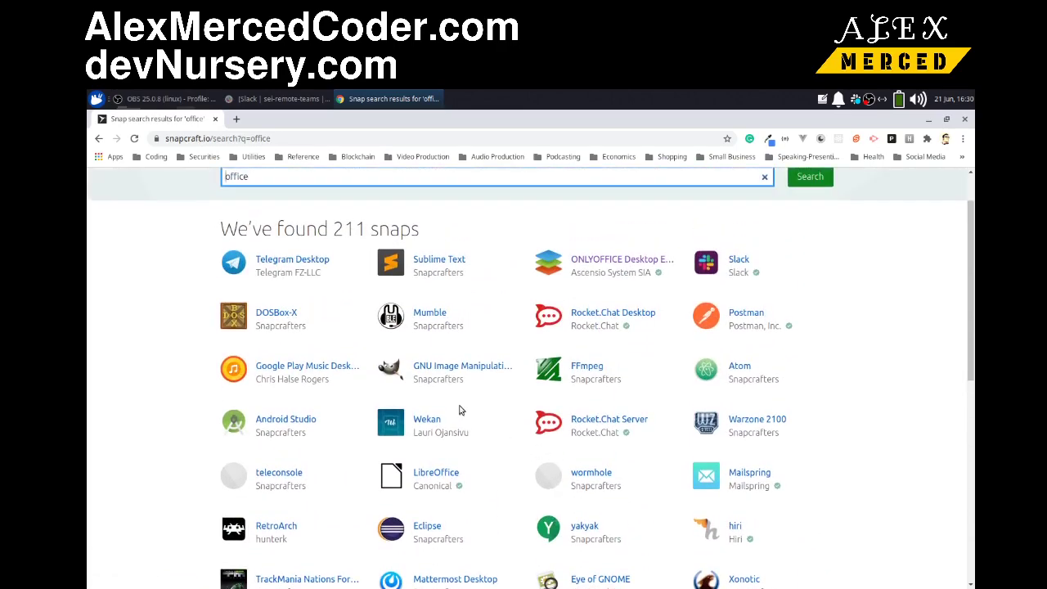
scroll(542, 406, down, 8)
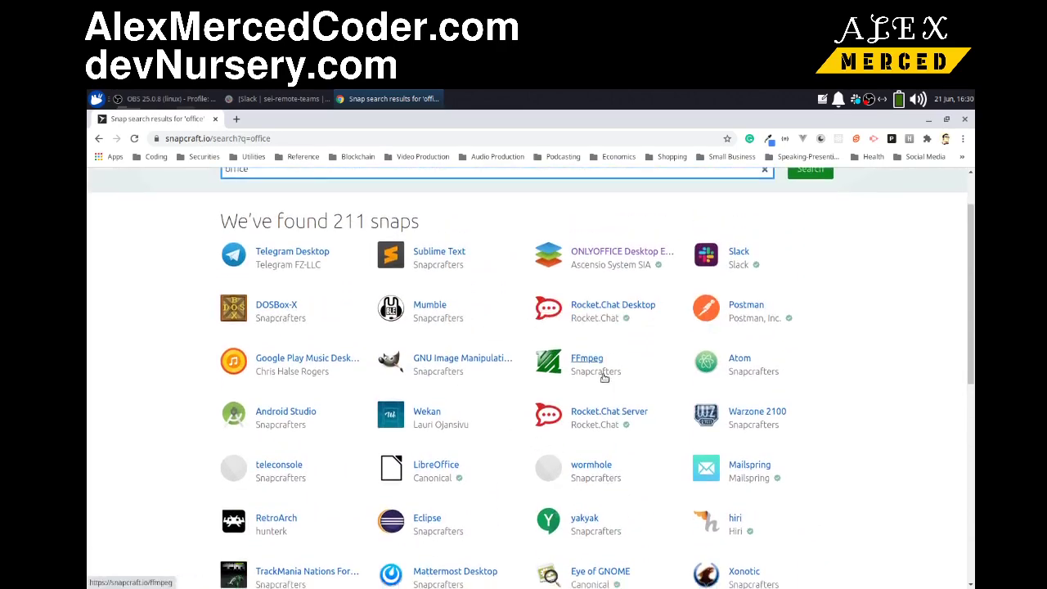
scroll(623, 384, down, 4)
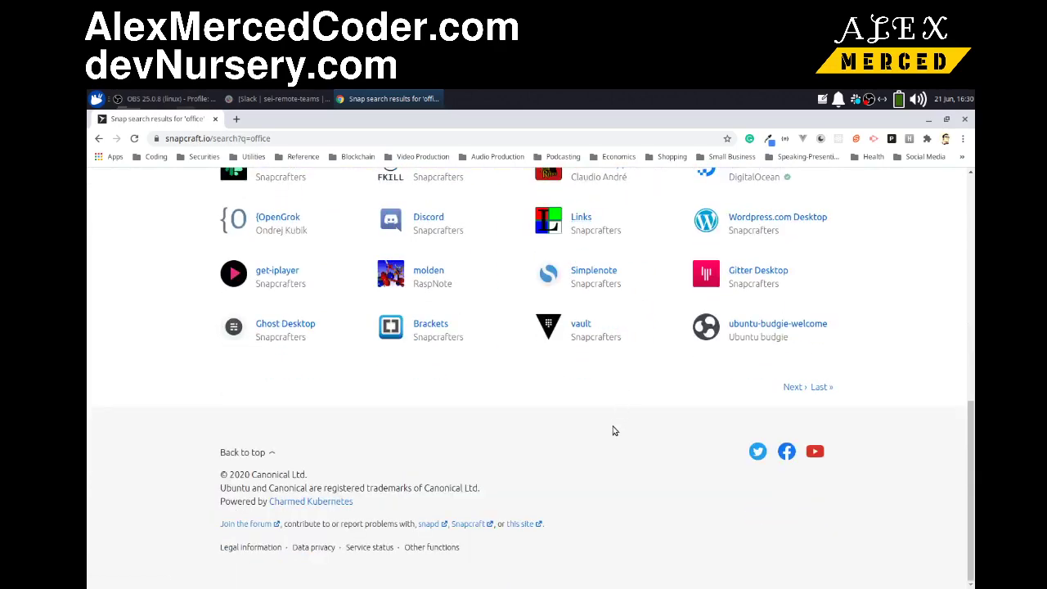
scroll(614, 429, up, 1)
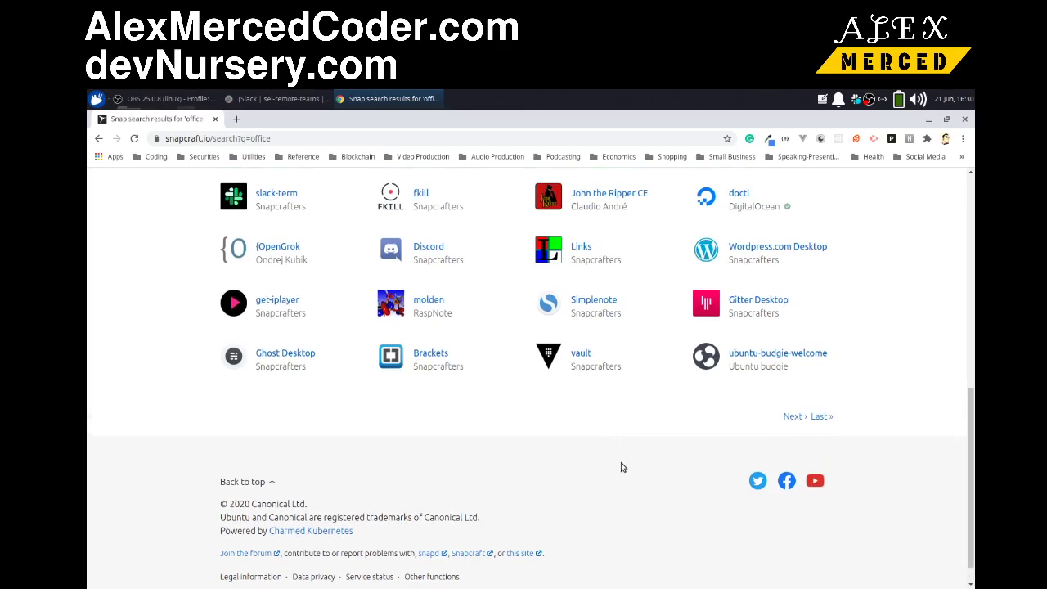